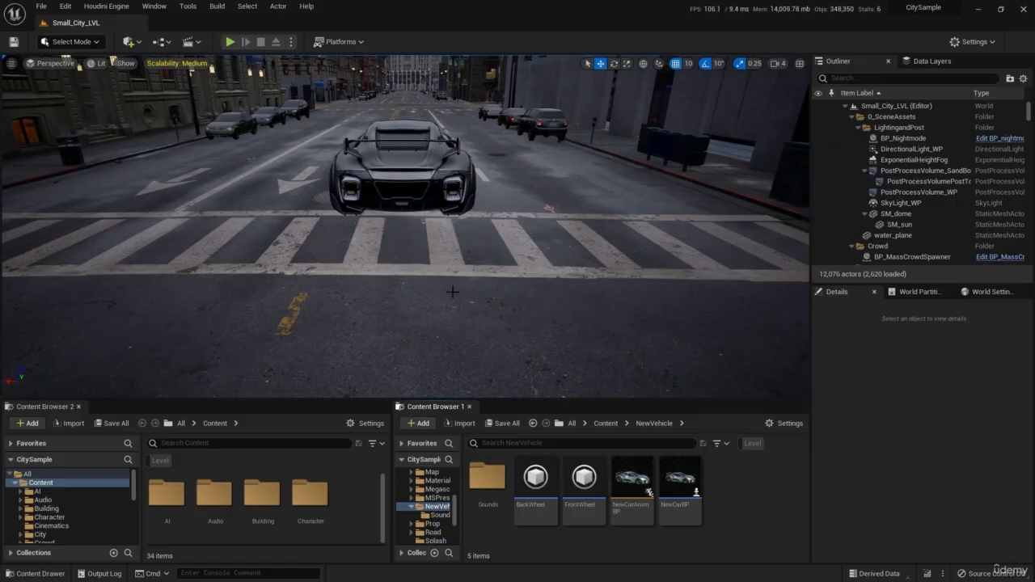
# Open the Sounds folder inside NewVehicle and preview the engine loop sound waves
pyautogui.doubleClick(488, 480)
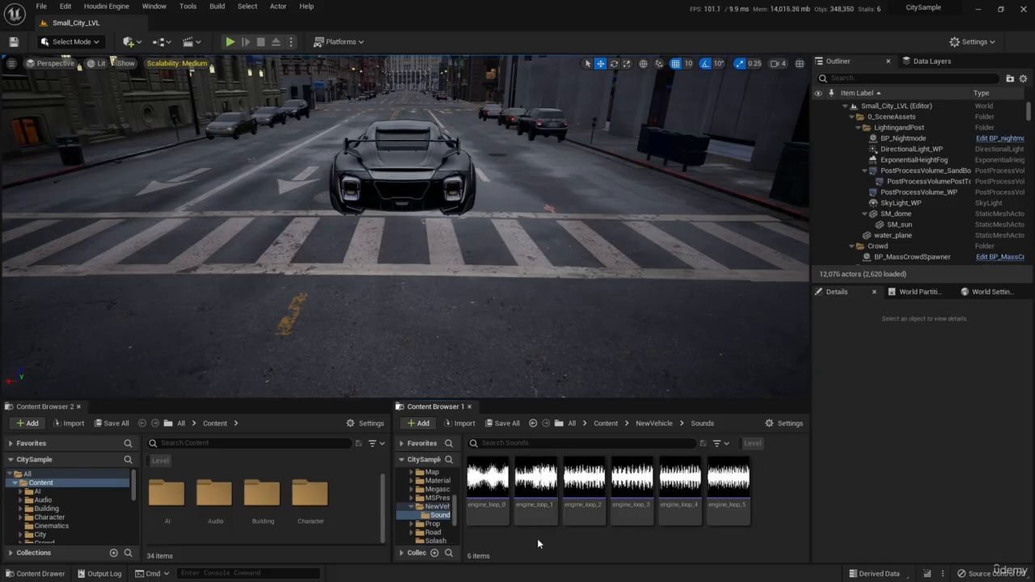
pyautogui.moveTo(550, 512)
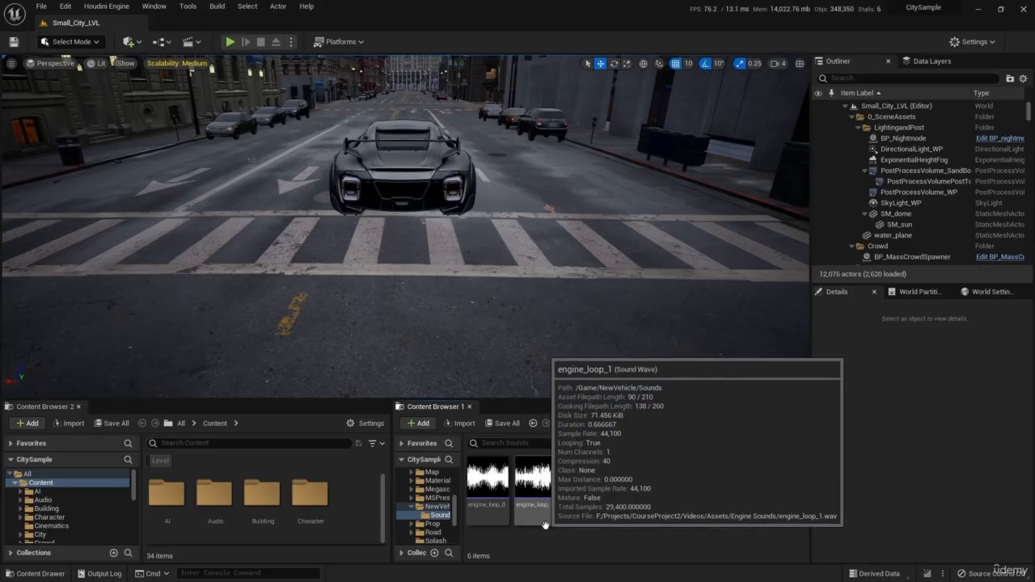
pyautogui.moveTo(603, 508)
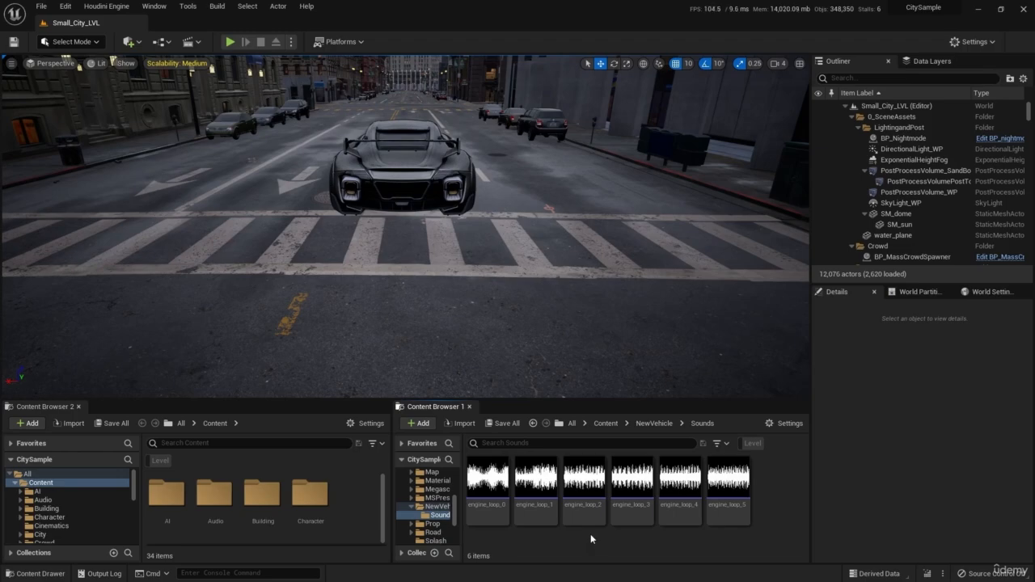
pyautogui.click(584, 478)
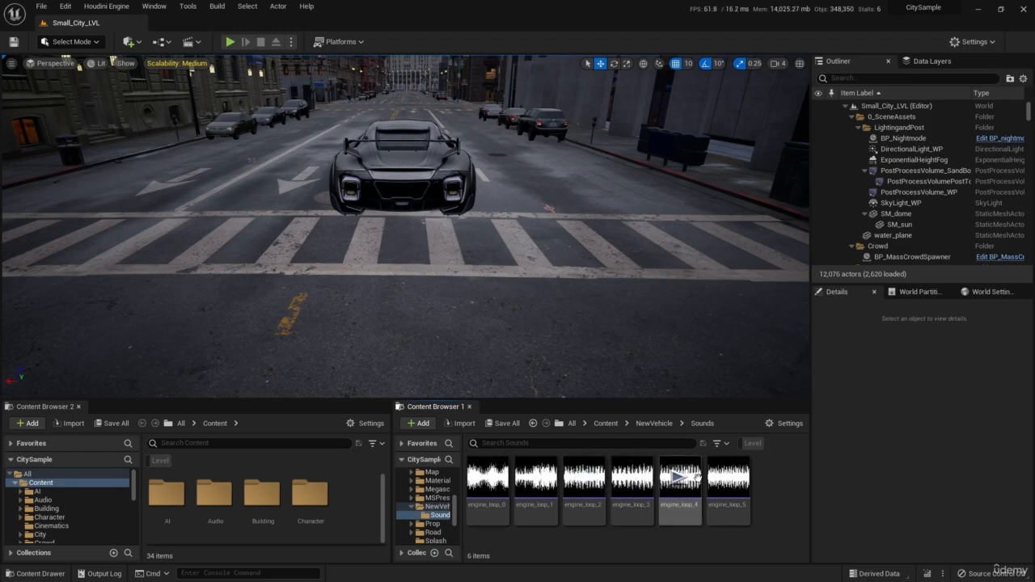
pyautogui.click(727, 478)
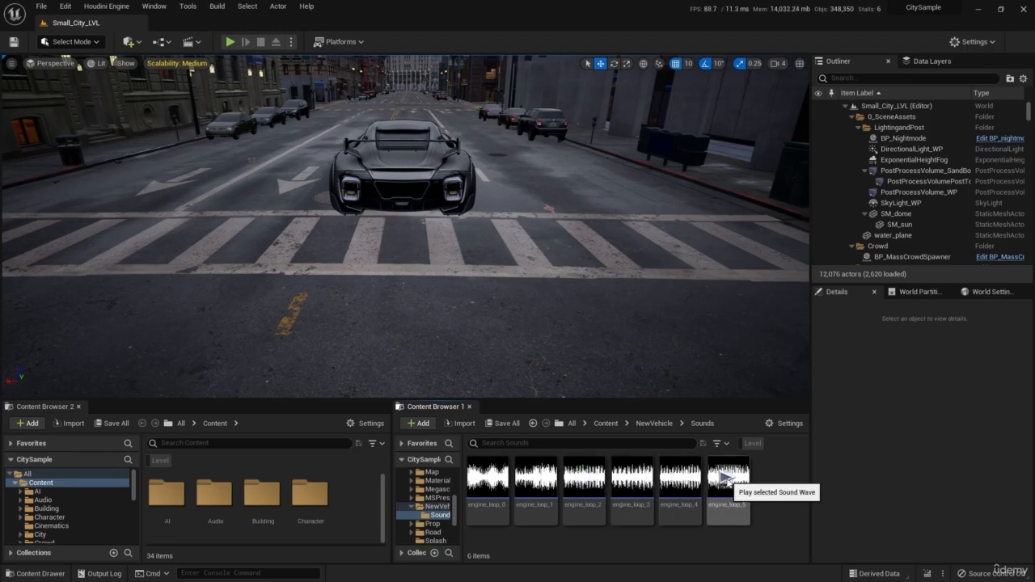
pyautogui.click(536, 478)
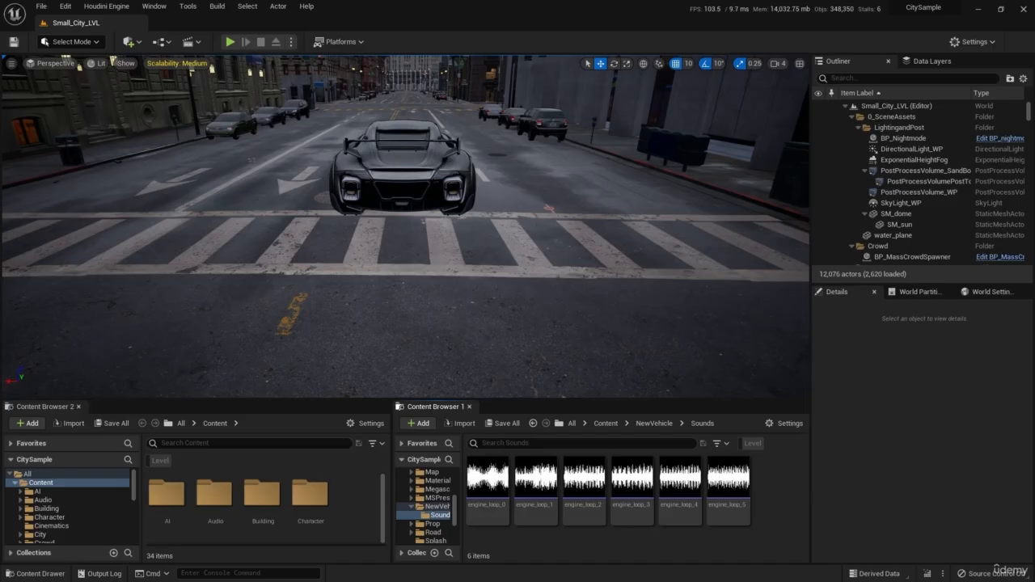
pyautogui.click(489, 485)
# Create a single sound cue from engine_loop_1 through engine_loop_5 and name it engine_sound_Cue
pyautogui.click(531, 507)
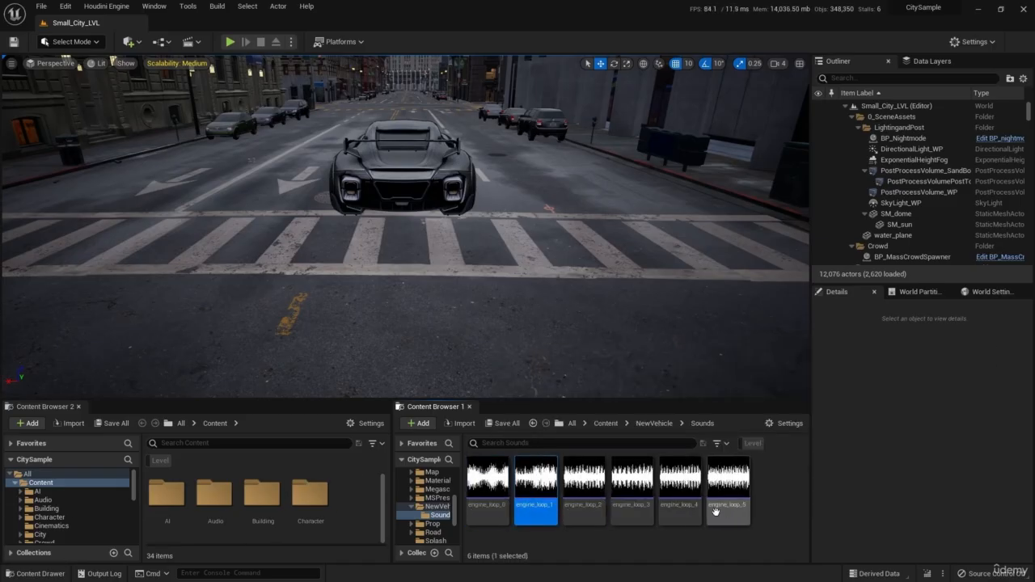
pyautogui.keyDown('shift'); pyautogui.click(732, 494); pyautogui.keyUp('shift')
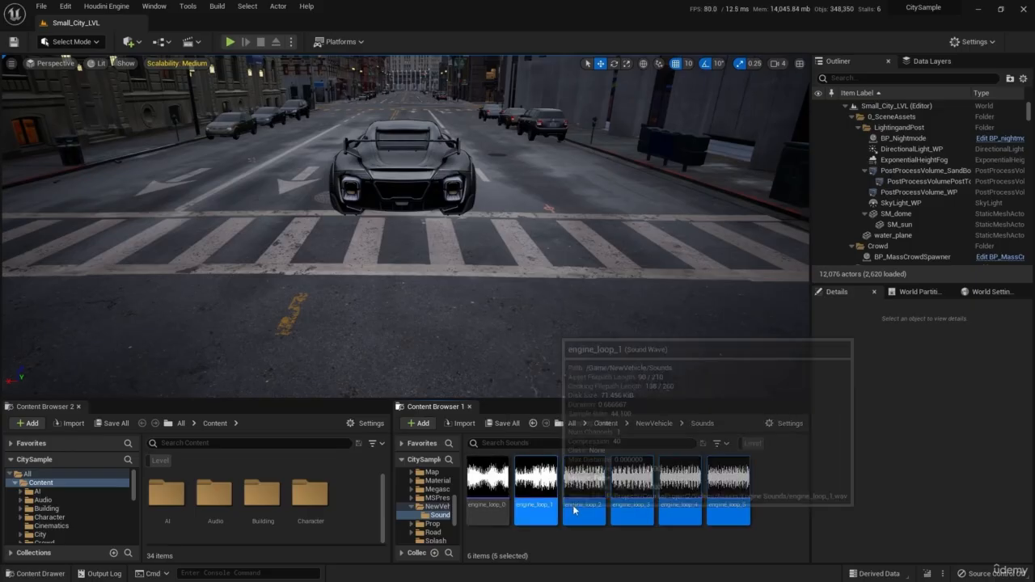
pyautogui.rightClick(717, 509)
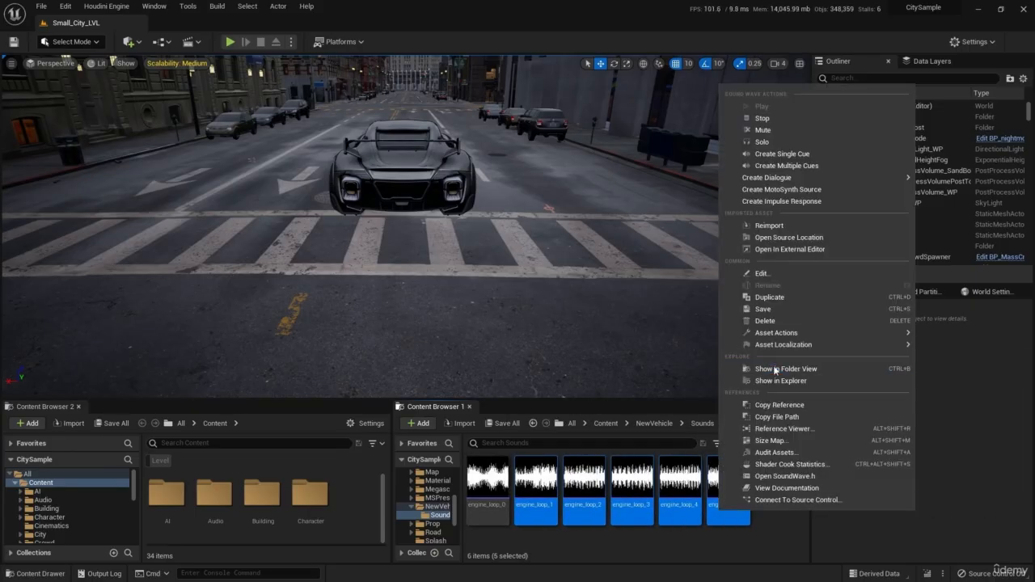
pyautogui.click(815, 155)
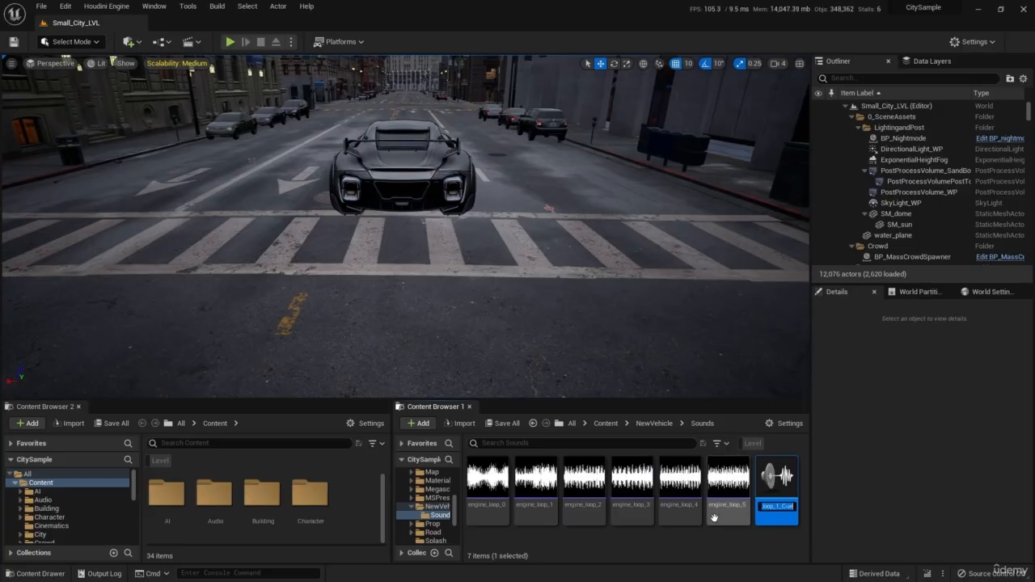
pyautogui.write('engine_Sound_Cue')
pyautogui.press('Return')
# Open engine_sound_Cue and move the five Wave Player nodes further away from the Random node
pyautogui.doubleClick(769, 477)
pyautogui.moveTo(452, 314); pyautogui.dragTo(624, 350, button='right')
pyautogui.scroll(-2, 566, 349)
pyautogui.moveTo(464, 193); pyautogui.dragTo(588, 481)
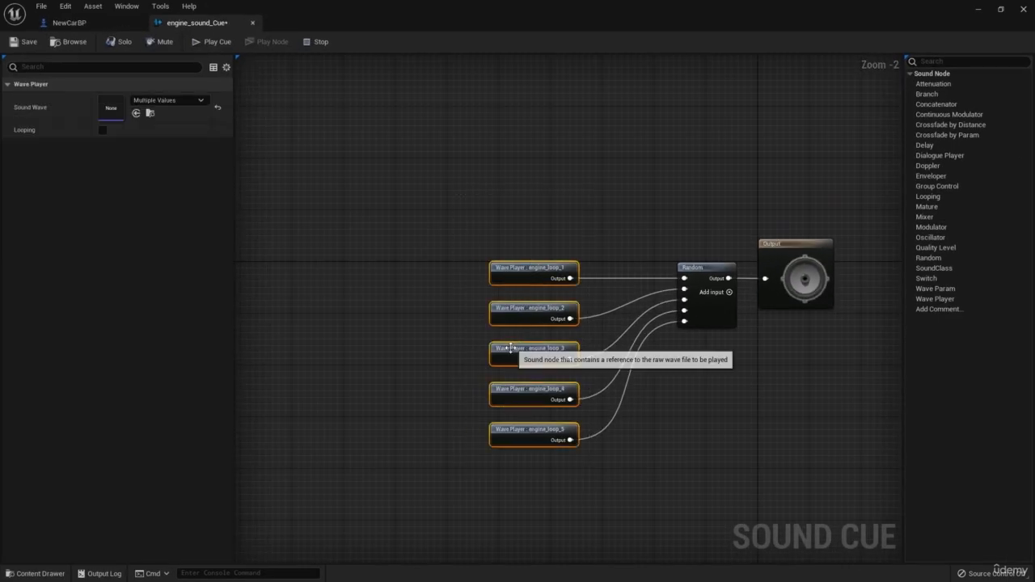
pyautogui.moveTo(501, 355); pyautogui.dragTo(317, 303)
pyautogui.click(631, 399)
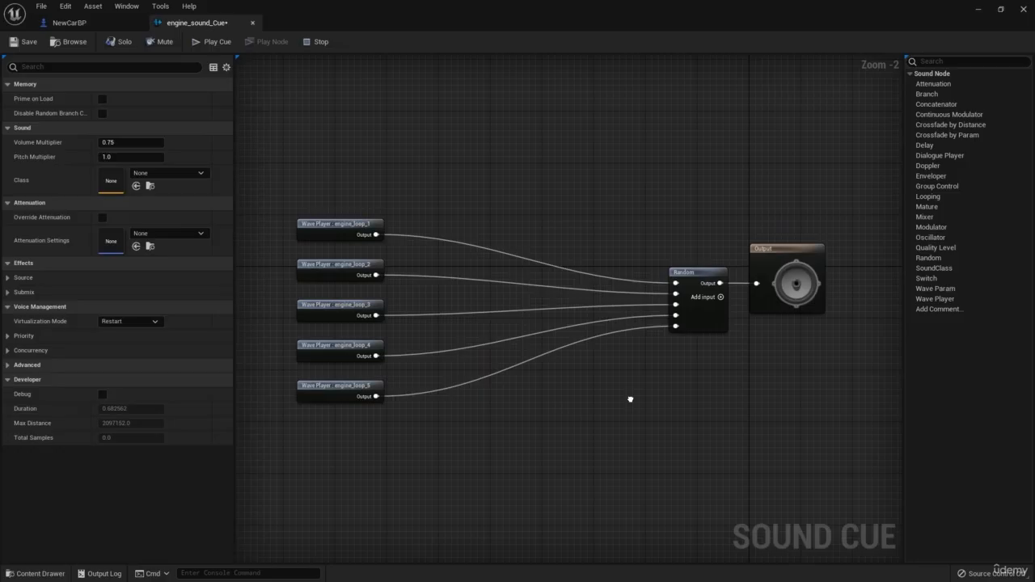
# Delete the Random node between the Wave Players and the Output node
pyautogui.click(700, 314)
pyautogui.press('Delete')
pyautogui.moveTo(497, 351); pyautogui.dragTo(467, 256, button='right')
# Enable Looping on all five Wave Player nodes together
pyautogui.click(364, 210)
pyautogui.moveTo(387, 238); pyautogui.dragTo(416, 249, button='right')
pyautogui.scroll(1, 416, 249)
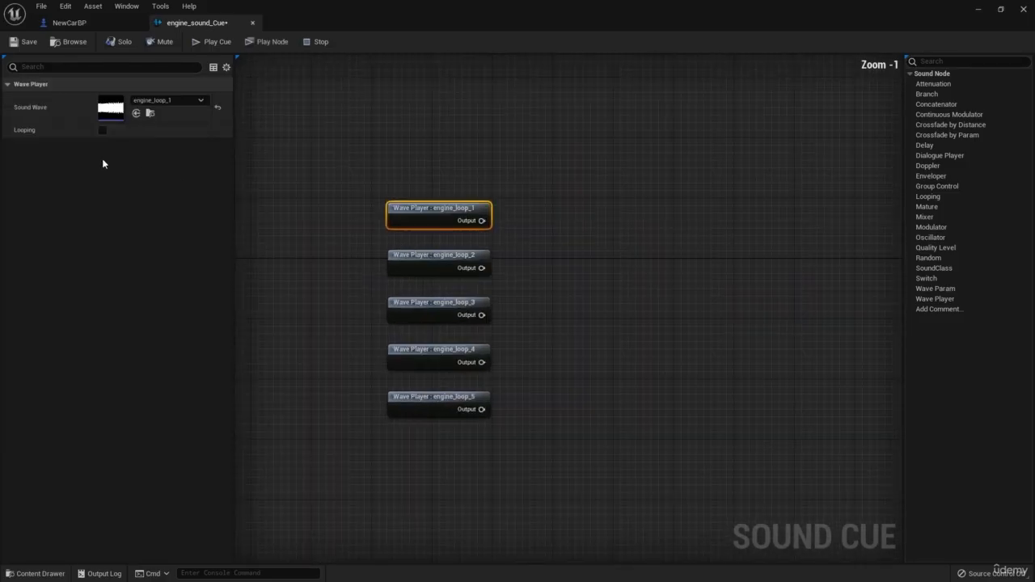
pyautogui.hotkey('ctrl', 'a')
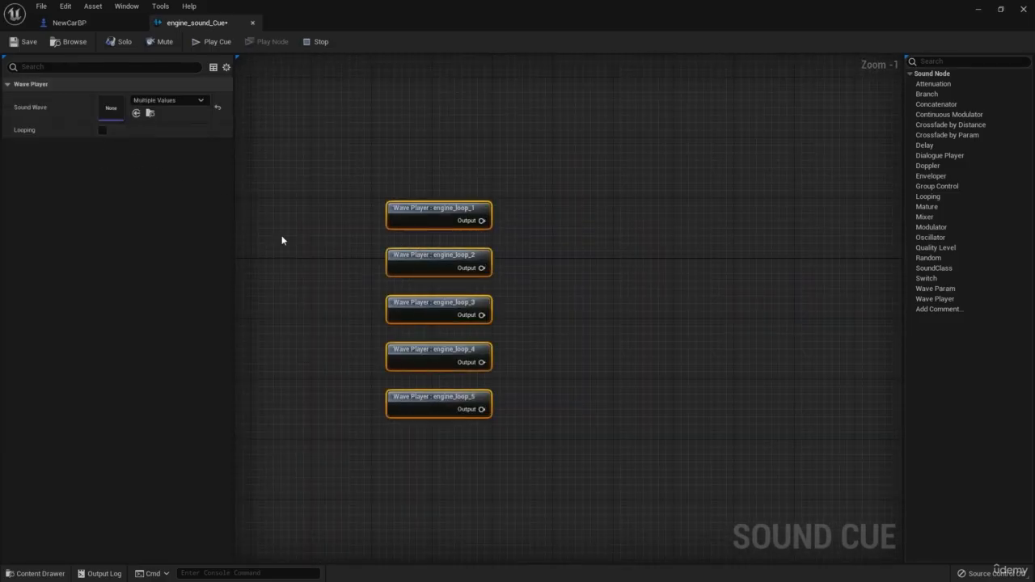
pyautogui.click(102, 131)
pyautogui.click(337, 298)
pyautogui.moveTo(338, 299); pyautogui.dragTo(303, 293, button='right')
pyautogui.scroll(-1, 397, 293)
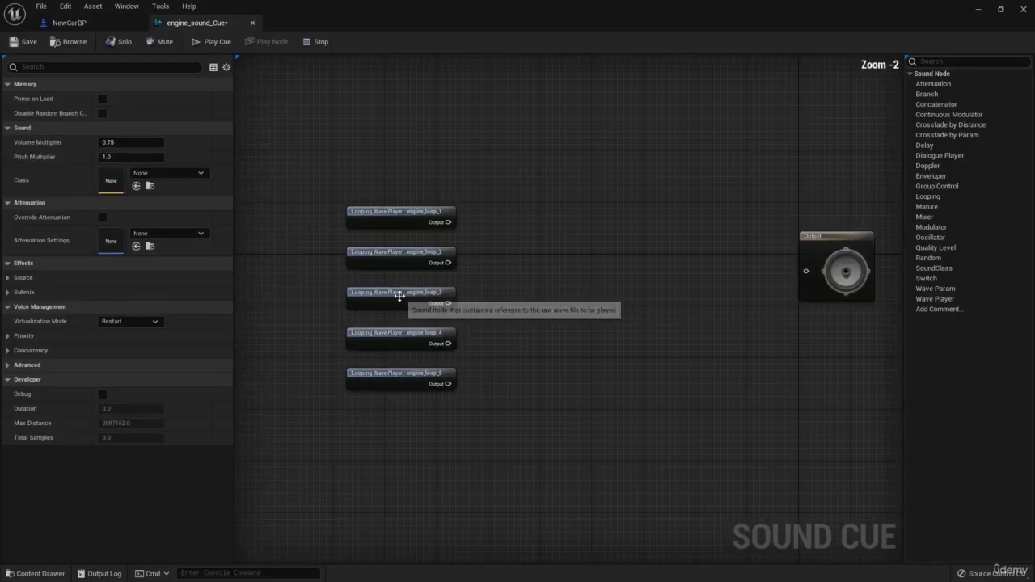
pyautogui.moveTo(487, 290)
pyautogui.mouseDown(button='right')
pyautogui.moveTo(438, 289)
pyautogui.moveTo(498, 300)
pyautogui.mouseUp(button='right')
pyautogui.moveTo(301, 192); pyautogui.dragTo(408, 435)
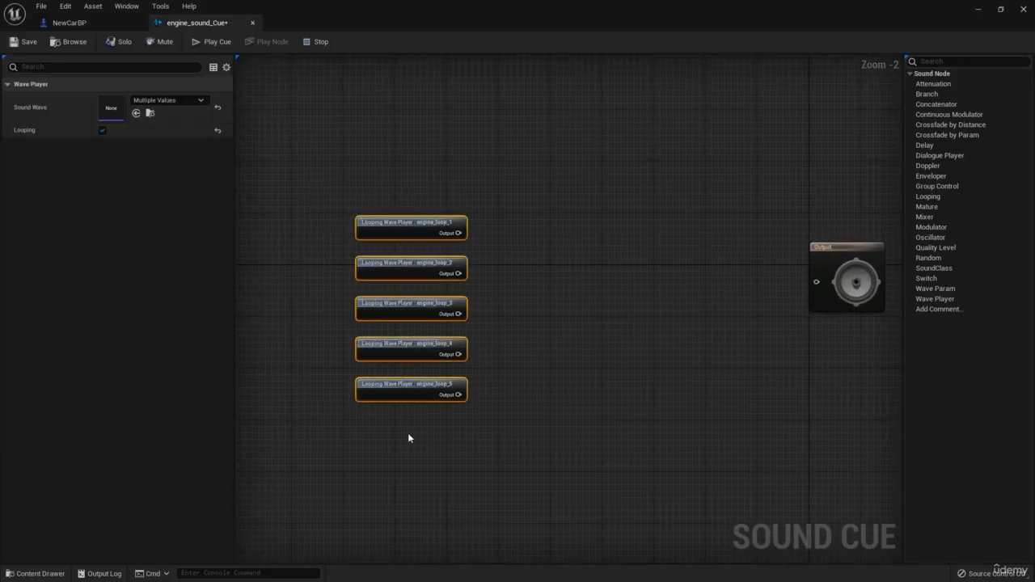
pyautogui.click(465, 449)
# Add a Continuous Modulator node and place it beside the engine_loop_1 Wave Player
pyautogui.moveTo(465, 449); pyautogui.dragTo(425, 437, button='right')
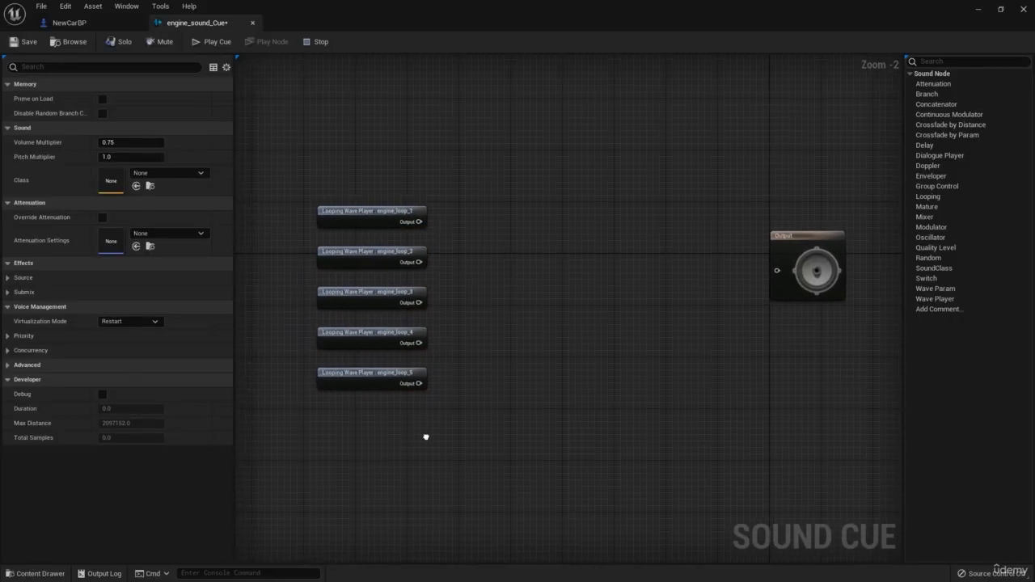
pyautogui.rightClick(462, 304)
pyautogui.write('con')
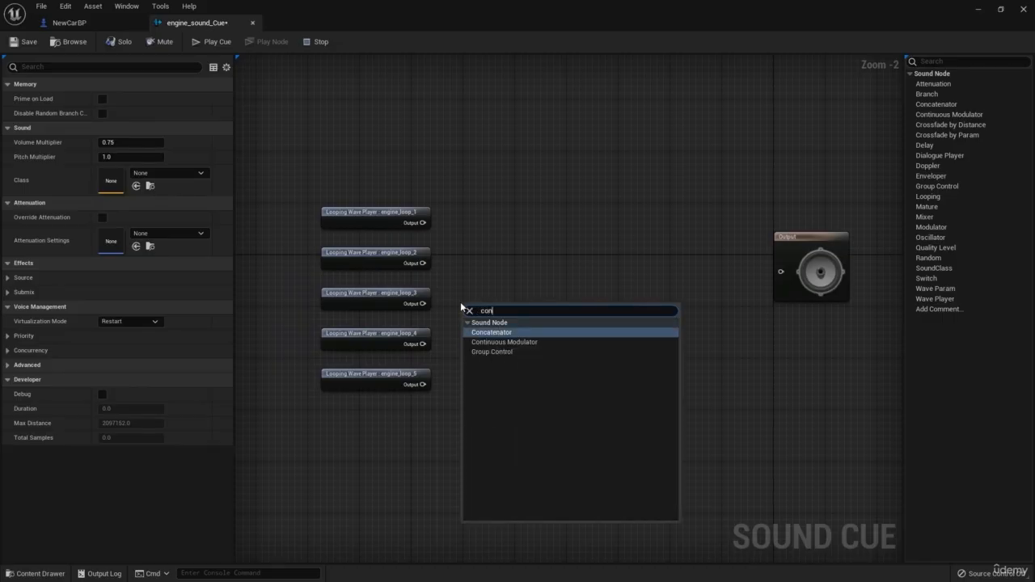
pyautogui.press('Down')
pyautogui.press('Return')
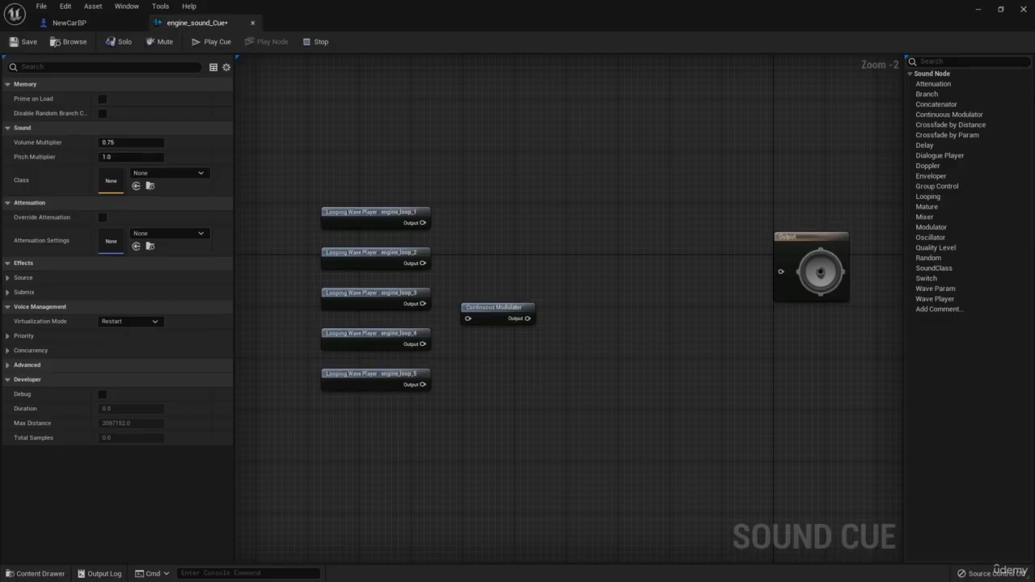
pyautogui.moveTo(485, 301); pyautogui.dragTo(474, 208)
pyautogui.moveTo(516, 291)
pyautogui.mouseDown(button='right')
pyautogui.moveTo(573, 308)
pyautogui.moveTo(524, 290)
pyautogui.mouseUp(button='right')
pyautogui.click(532, 293)
# Set the Continuous Modulator's pitch modulation parameter name to RPM
pyautogui.click(509, 213)
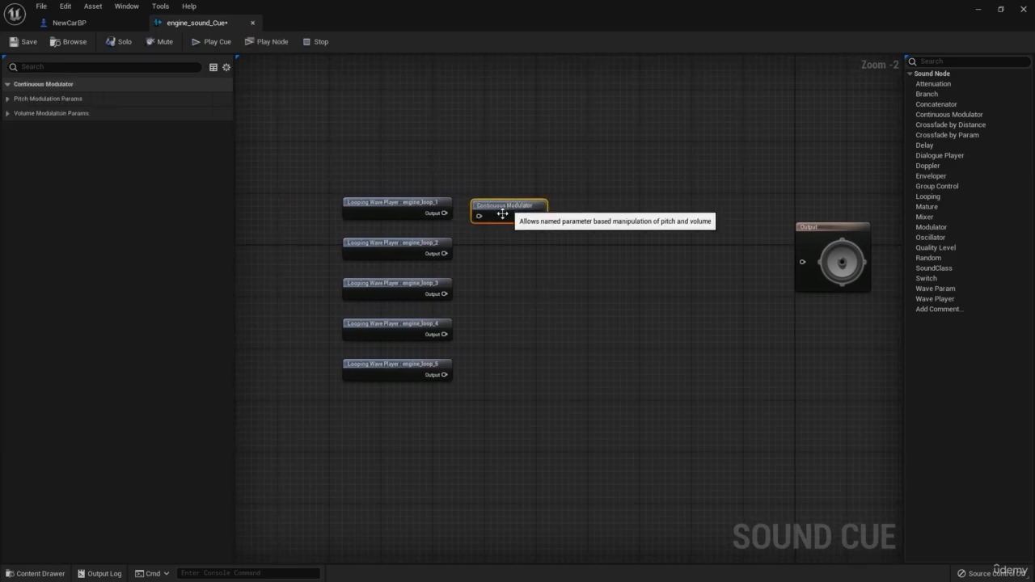
pyautogui.moveTo(496, 219); pyautogui.dragTo(521, 266, button='right')
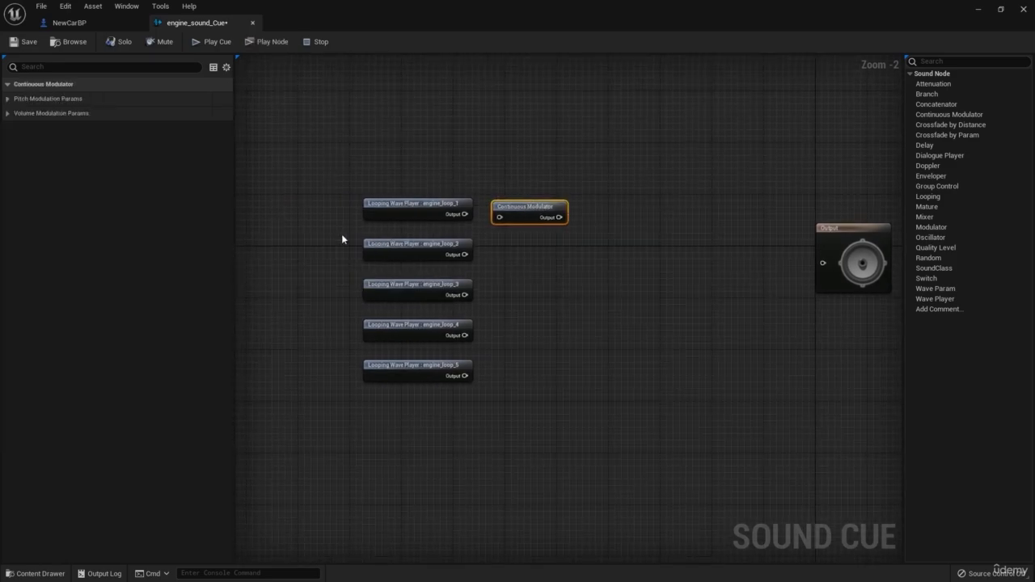
pyautogui.click(33, 99)
pyautogui.click(10, 217)
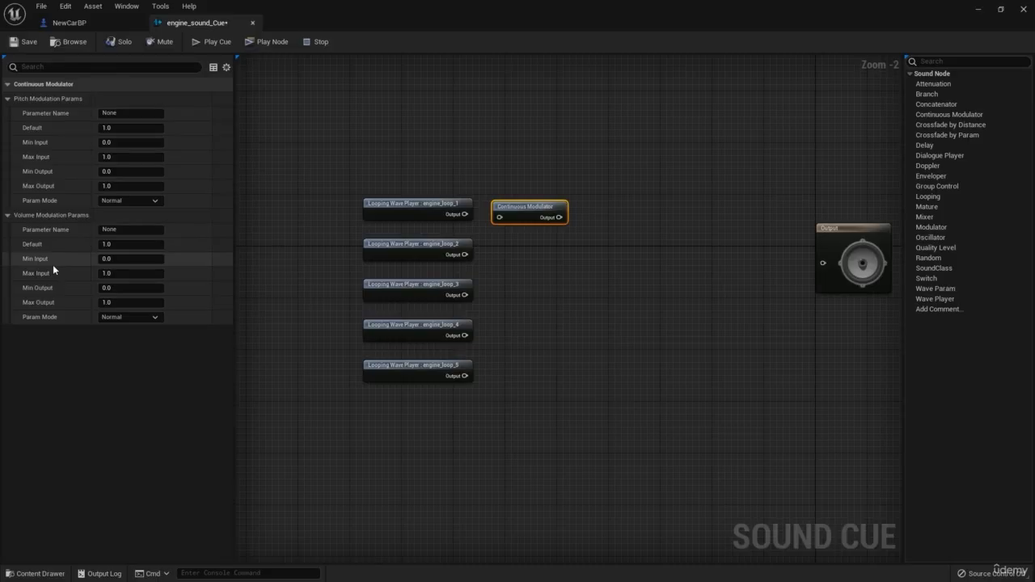
pyautogui.click(9, 216)
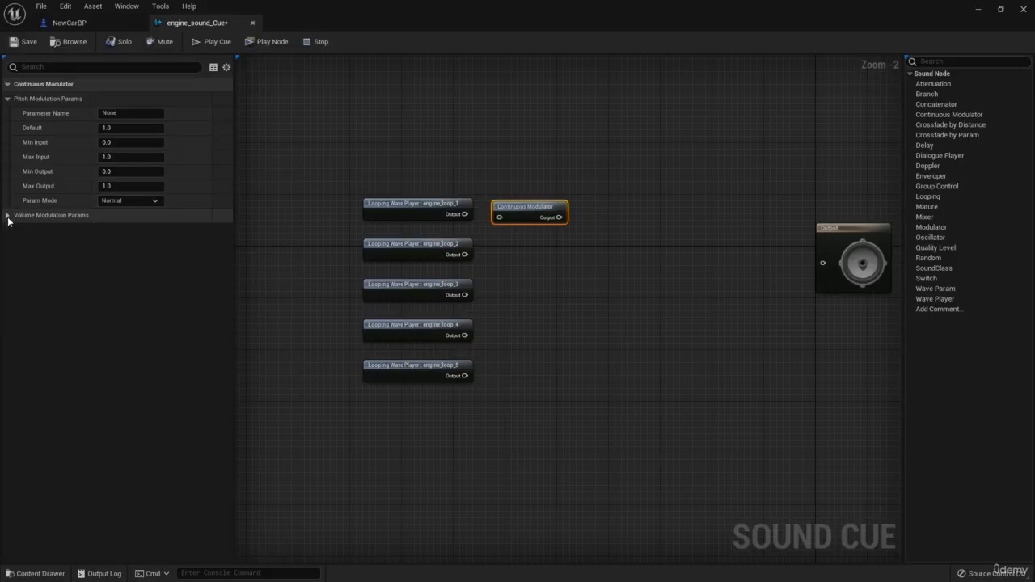
pyautogui.click(113, 113)
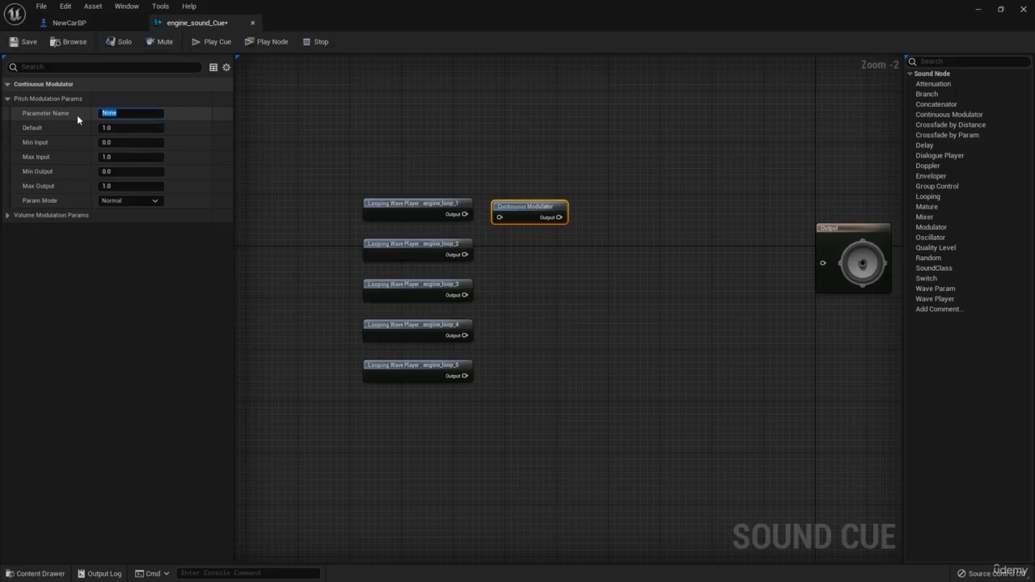
pyautogui.write('RPM')
pyautogui.press('Return')
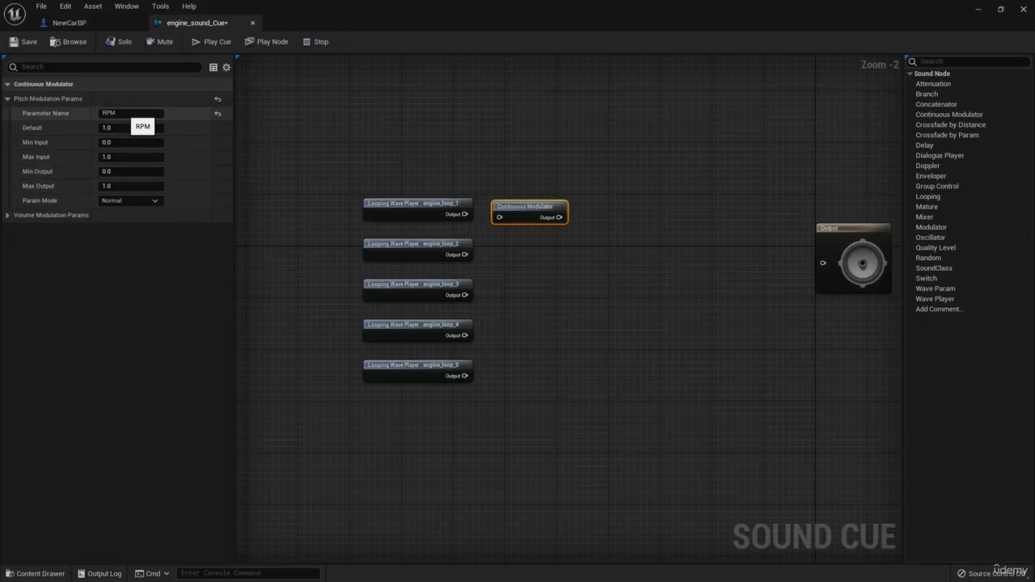
# Connect the engine_loop_1 Wave Player to the Continuous Modulator and set its pitch Min Output to 1.0 and Max Output to 1.3
pyautogui.moveTo(534, 208); pyautogui.dragTo(527, 203)
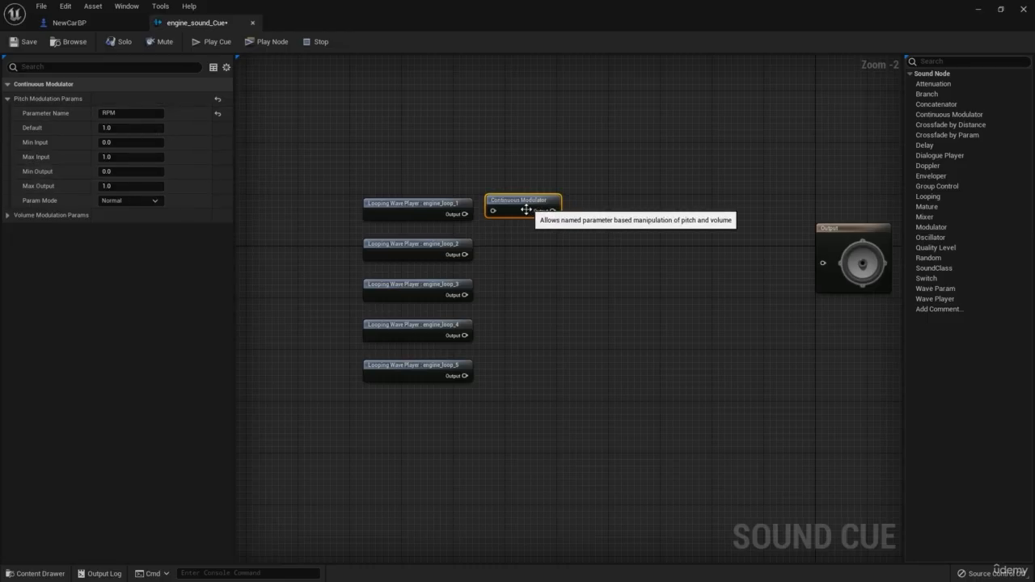
pyautogui.moveTo(463, 215); pyautogui.dragTo(493, 211)
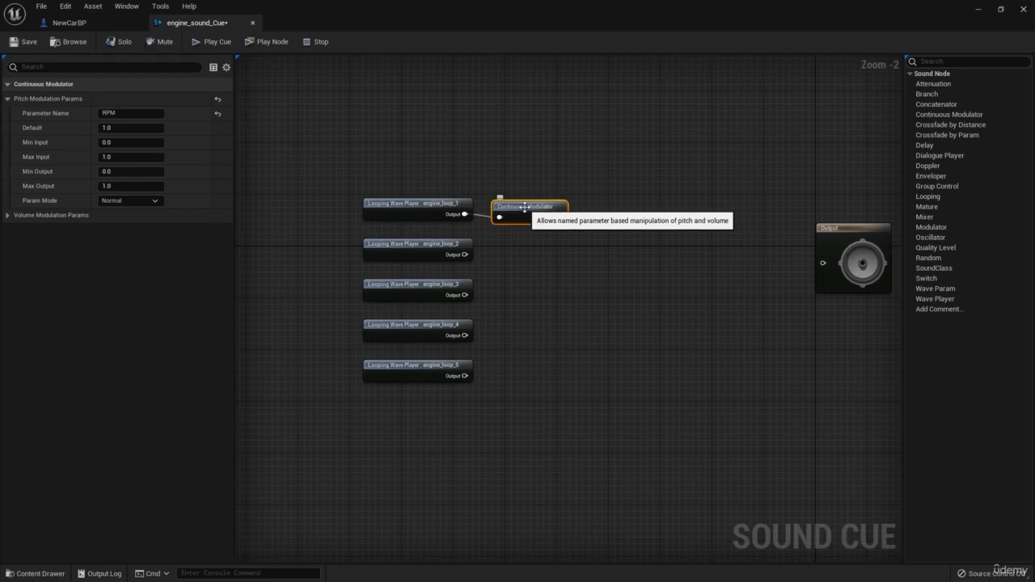
pyautogui.click(128, 172)
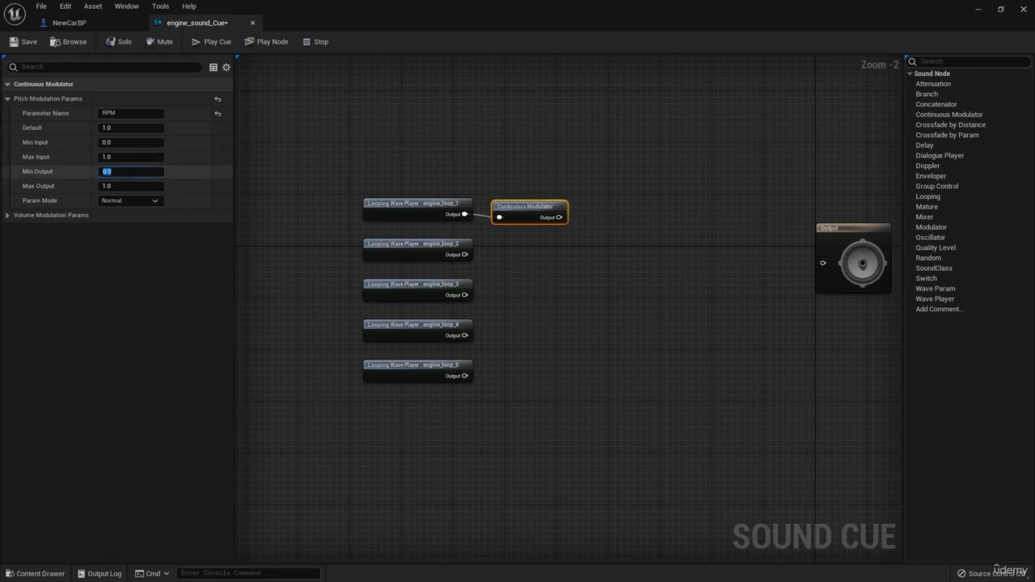
pyautogui.write('1')
pyautogui.click(126, 186)
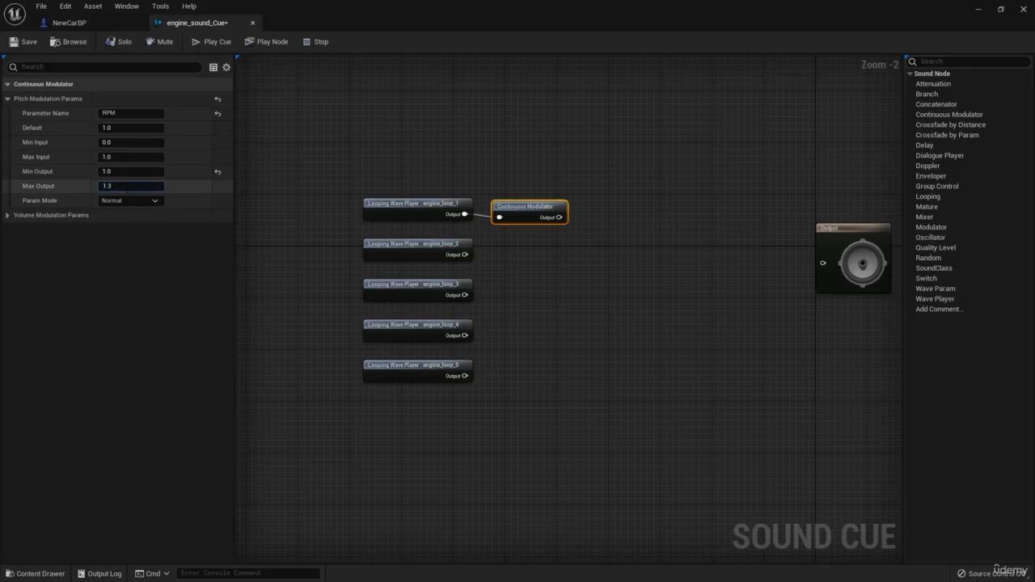
pyautogui.press('Return')
pyautogui.click(163, 256)
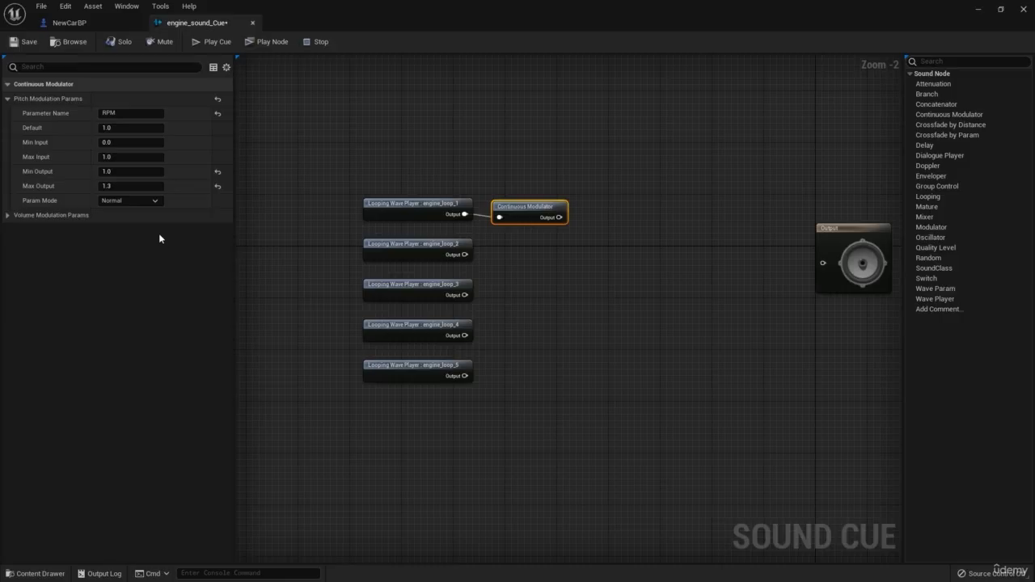
# Duplicate the Continuous Modulator four times and place one copy beside each Wave Player from engine_loop_2 to engine_loop_5
pyautogui.click(318, 249)
pyautogui.moveTo(382, 255); pyautogui.dragTo(357, 243, button='right')
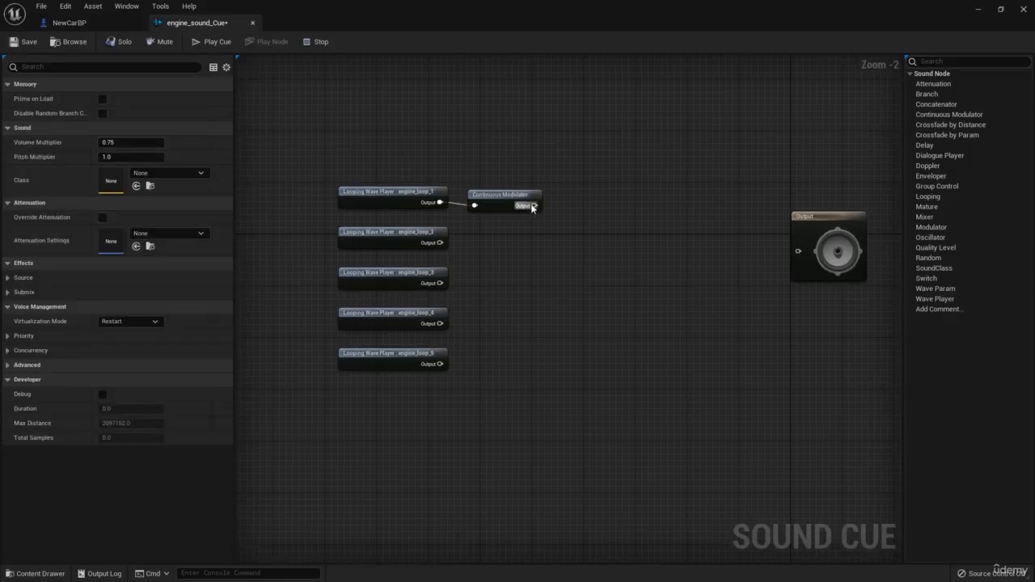
pyautogui.click(510, 204)
pyautogui.hotkey('ctrl', 'c')
pyautogui.hotkey('ctrl', 'v')
pyautogui.moveTo(513, 227); pyautogui.dragTo(496, 230)
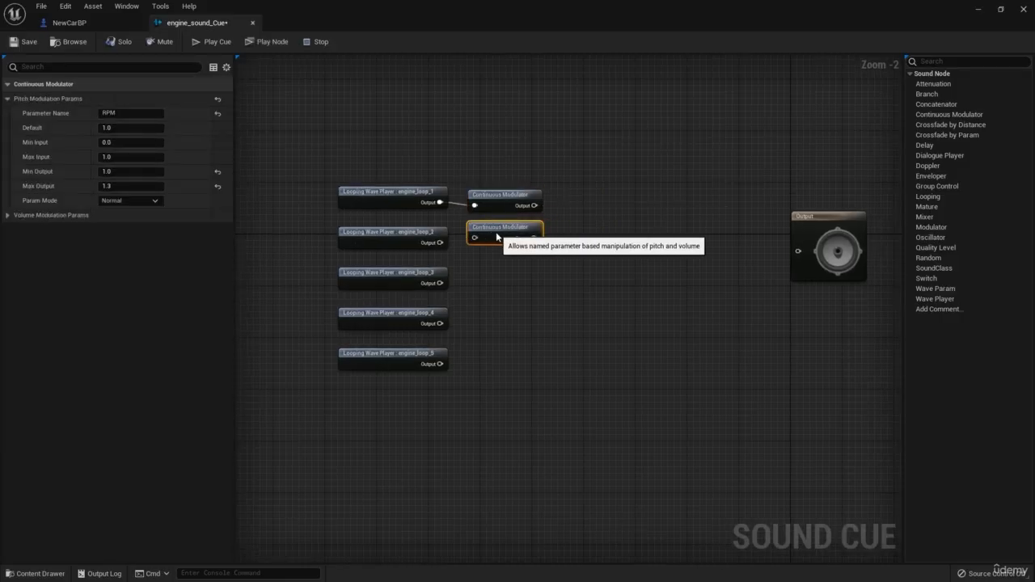
pyautogui.hotkey('ctrl', 'v')
pyautogui.moveTo(503, 267); pyautogui.dragTo(478, 267)
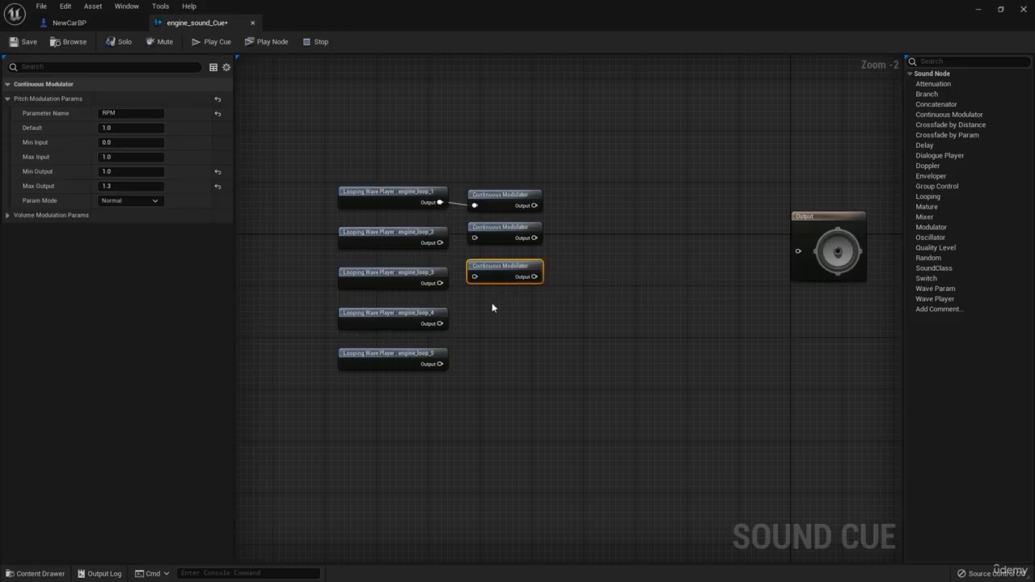
pyautogui.hotkey('ctrl', 'v')
pyautogui.moveTo(519, 317); pyautogui.dragTo(501, 317)
pyautogui.hotkey('ctrl', 'v')
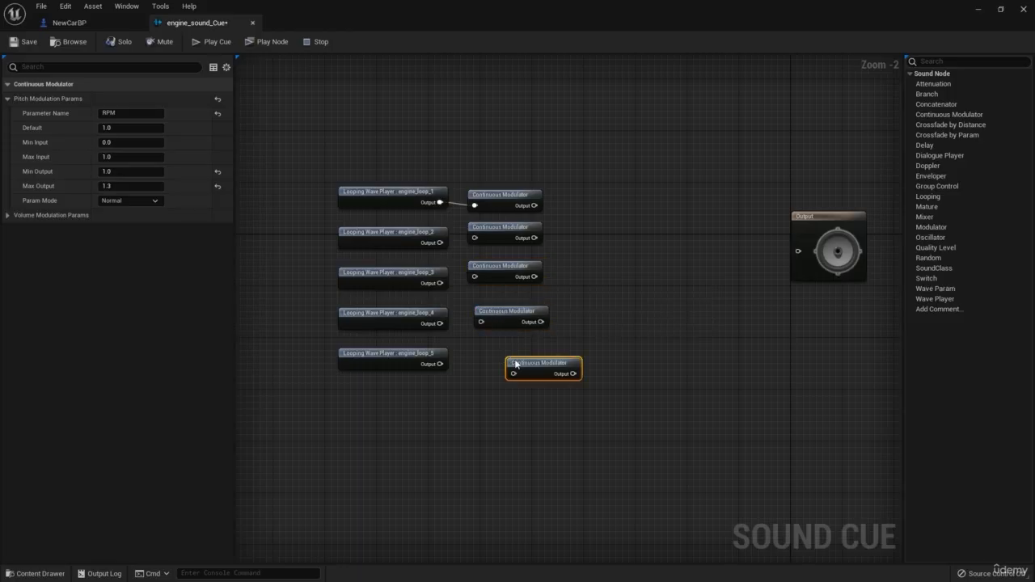
pyautogui.moveTo(521, 362); pyautogui.dragTo(486, 356)
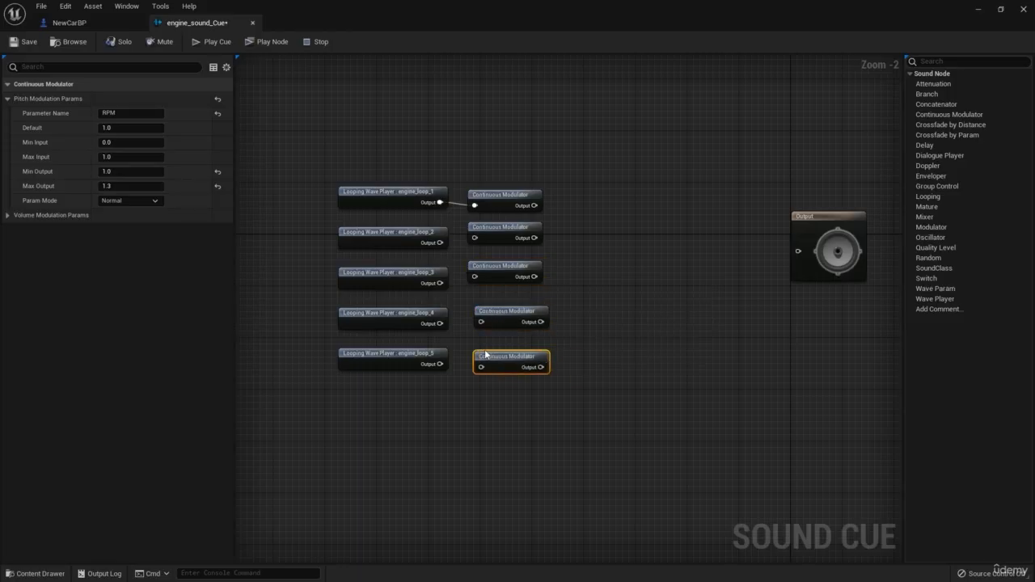
# Align the last two Continuous Modulators with the others and connect Wave Players engine_loop_2 to engine_loop_5 to their adjacent modulators
pyautogui.moveTo(497, 309); pyautogui.dragTo(488, 309)
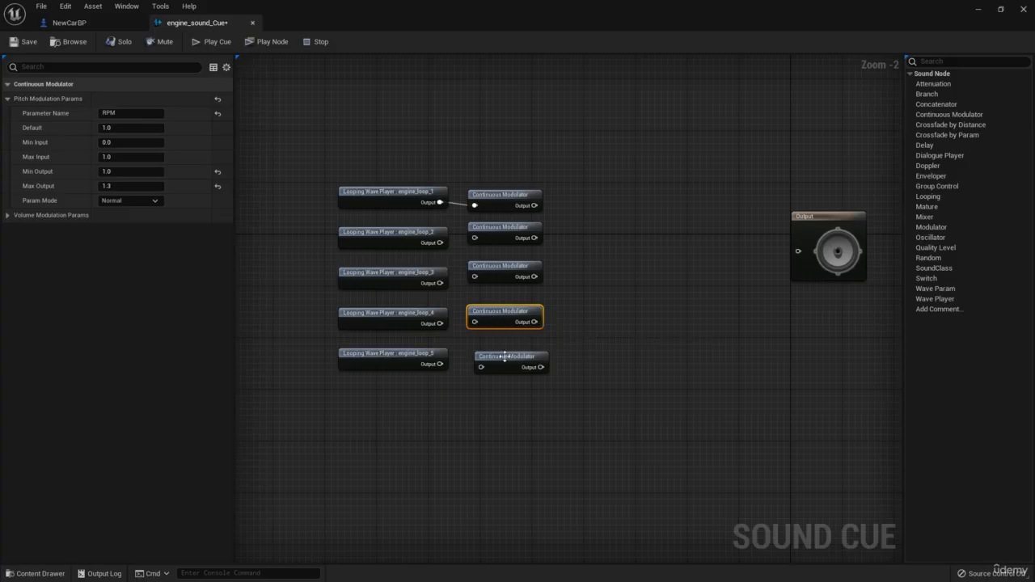
pyautogui.moveTo(496, 361); pyautogui.dragTo(475, 367)
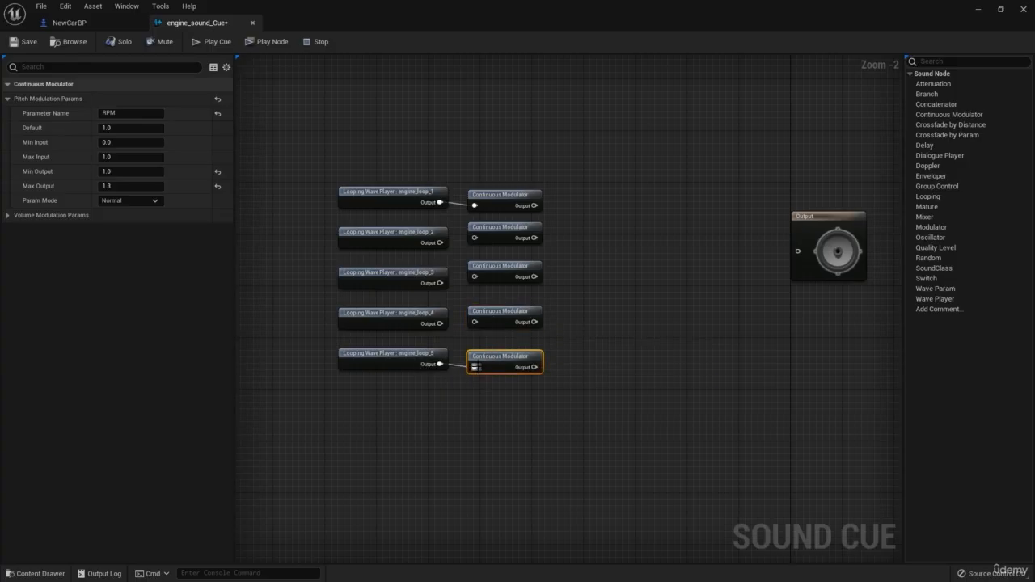
pyautogui.moveTo(437, 325); pyautogui.dragTo(475, 322)
pyautogui.moveTo(440, 283); pyautogui.dragTo(475, 275)
pyautogui.moveTo(441, 244); pyautogui.dragTo(479, 239)
pyautogui.click(555, 268)
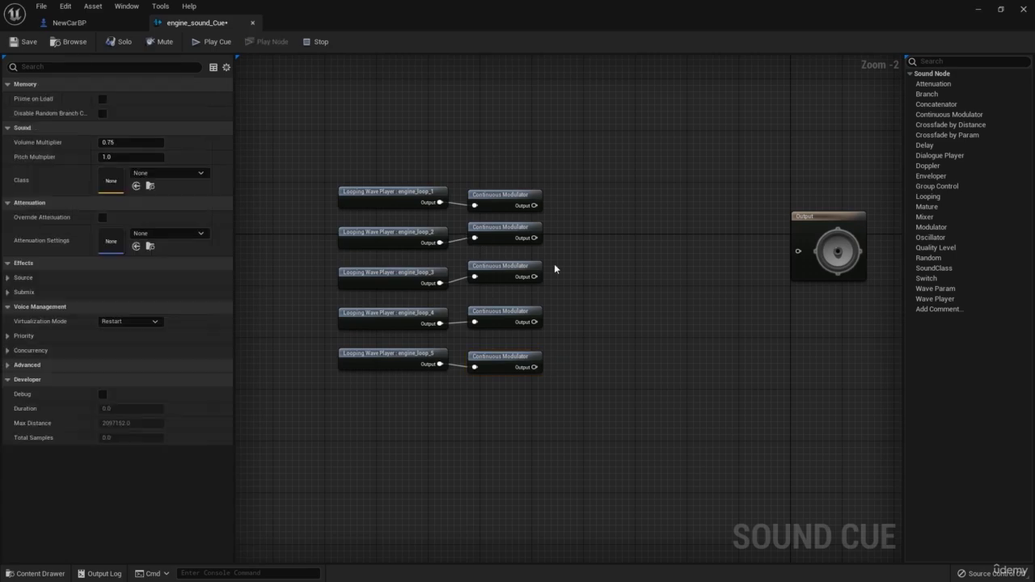
# Set the pitch Min Input to 500 and Max Input to 4500 on the engine_loop_2 Continuous Modulator
pyautogui.moveTo(555, 268); pyautogui.dragTo(552, 255, button='right')
pyautogui.click(500, 220)
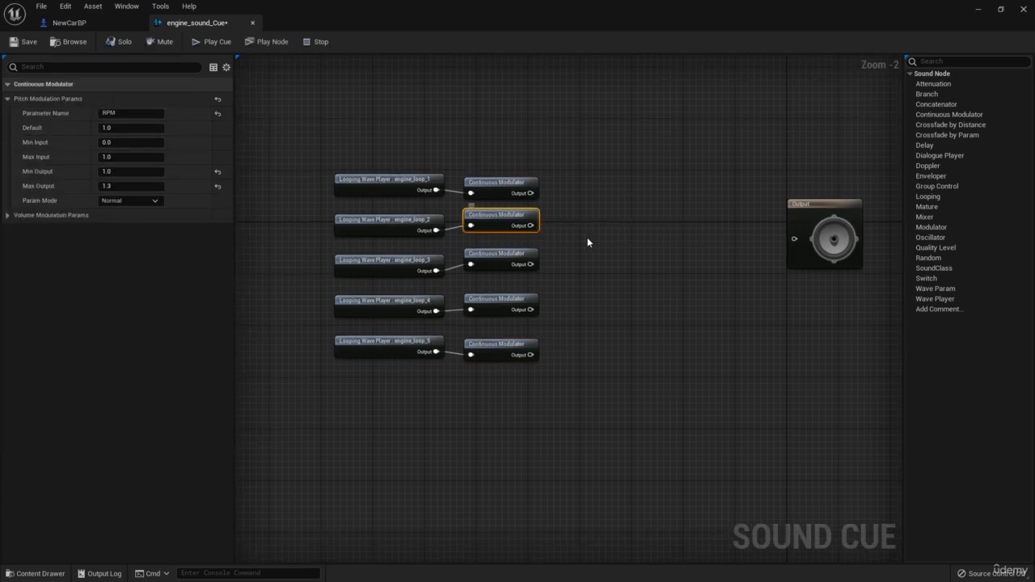
pyautogui.moveTo(356, 220); pyautogui.dragTo(346, 217, button='right')
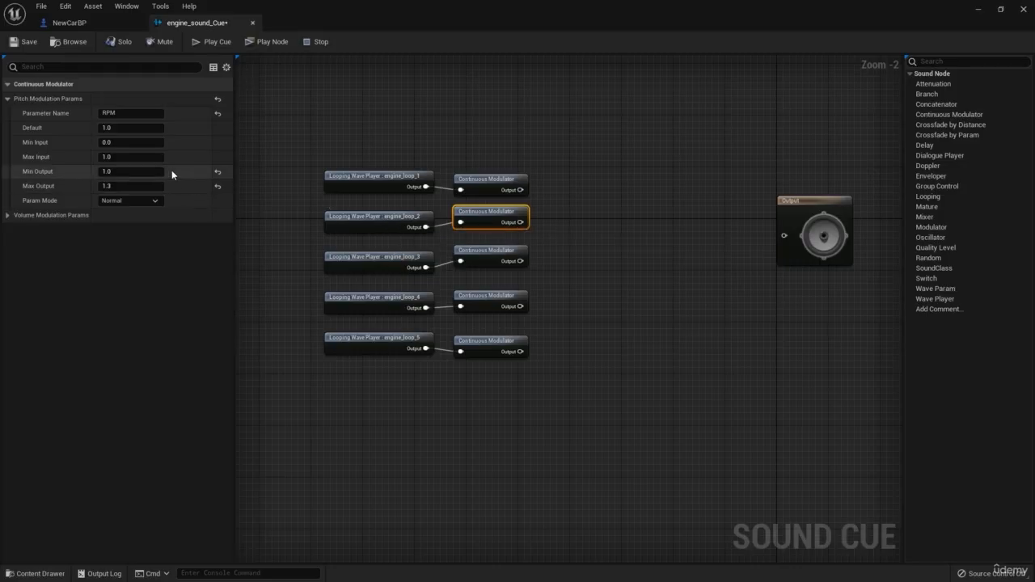
pyautogui.click(133, 142)
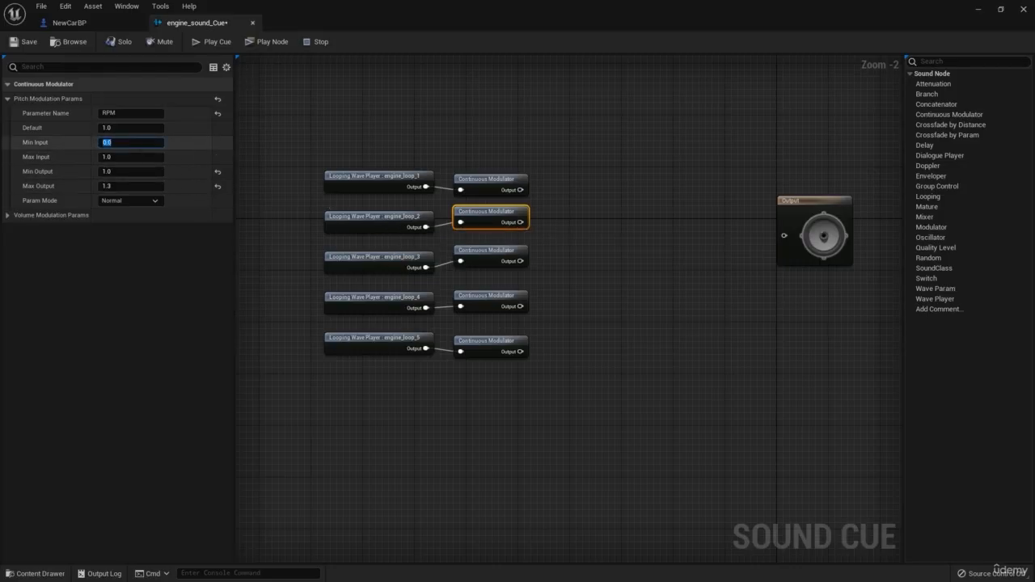
pyautogui.write('500')
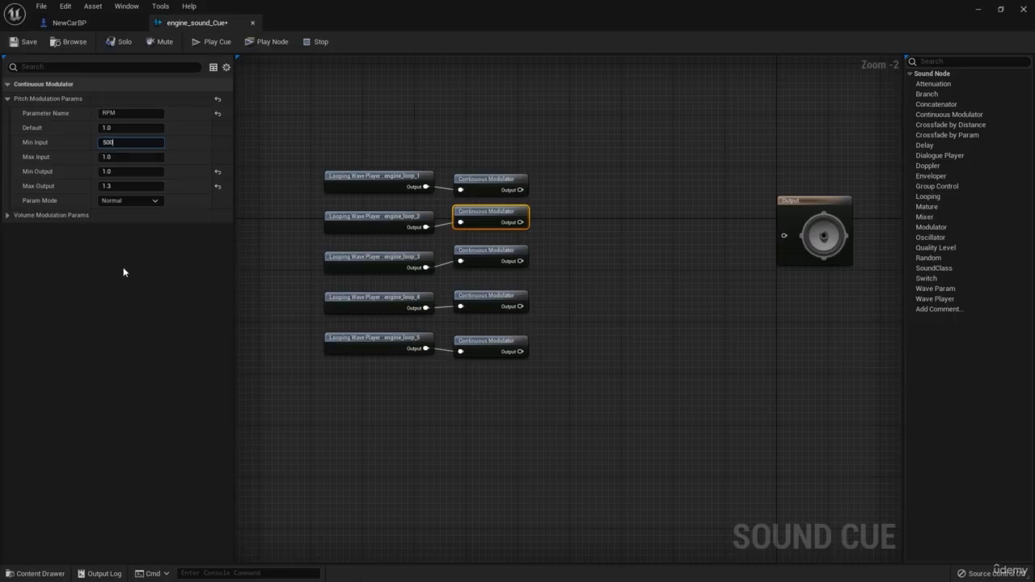
pyautogui.click(117, 158)
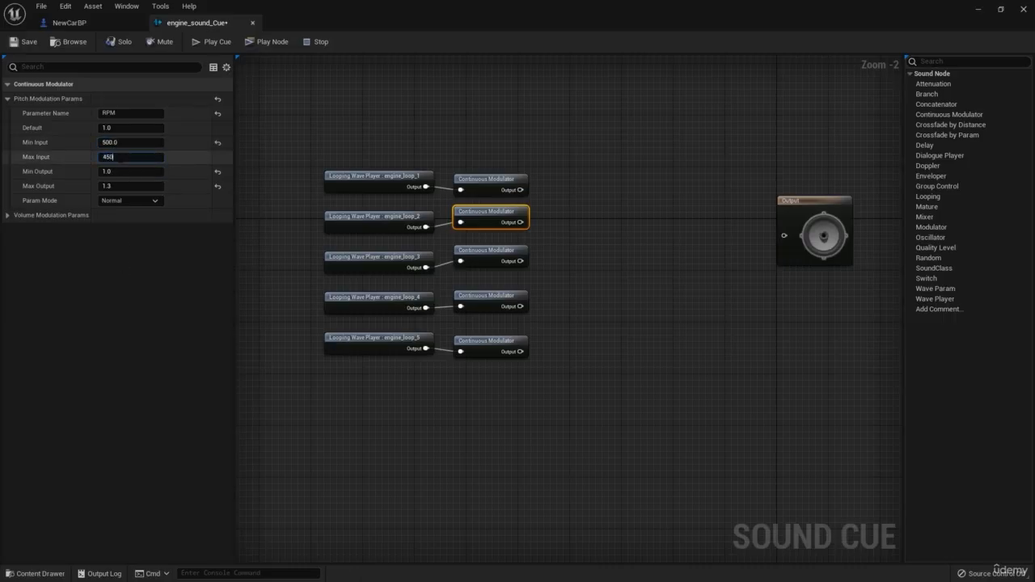
pyautogui.write('4500')
pyautogui.press('Return')
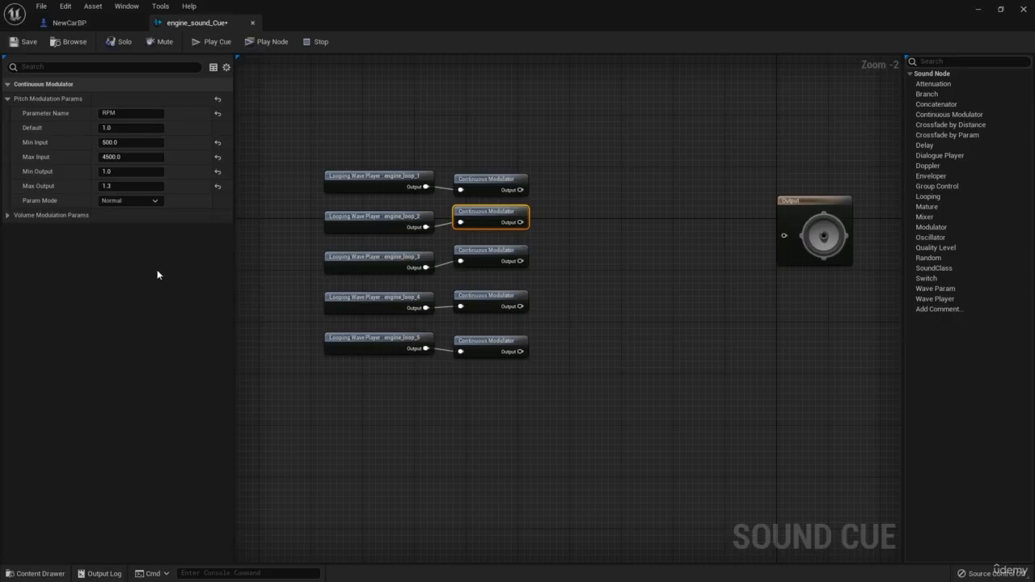
# Examine the torque curve and RPM values in the Vehicle Movement Component's Engine Setup in NewCarBP
pyautogui.click(66, 22)
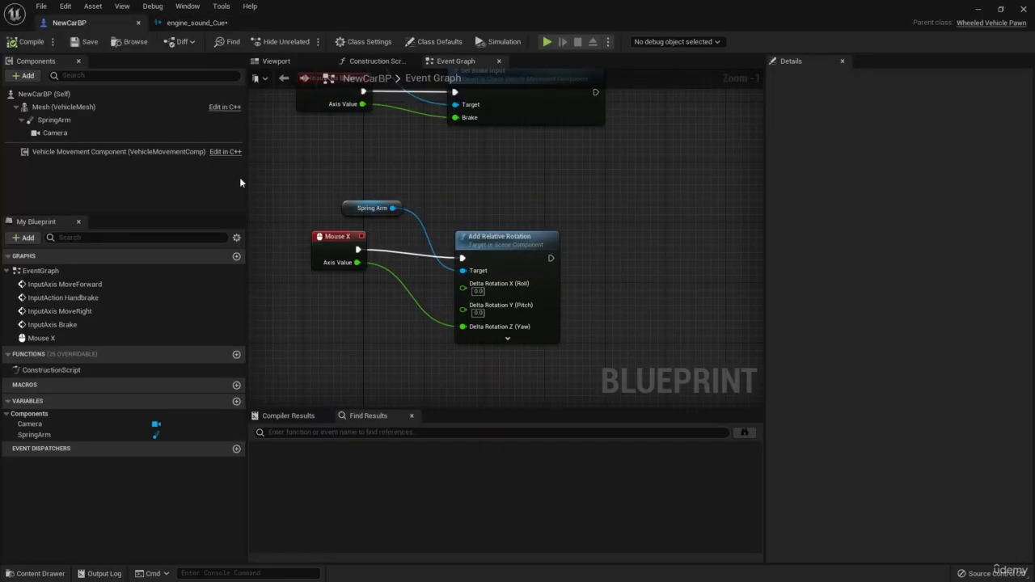
pyautogui.click(119, 152)
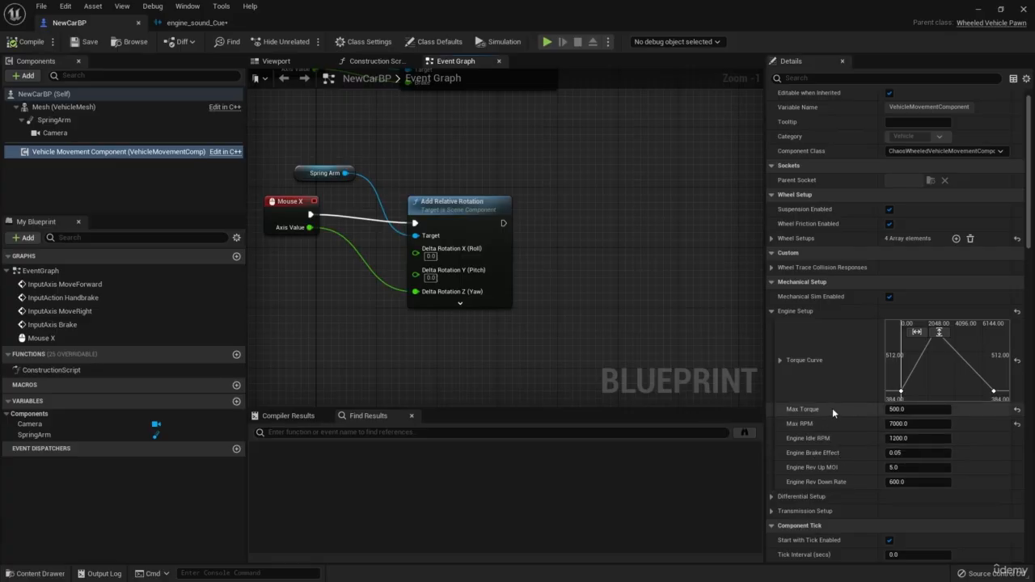
pyautogui.scroll(-3, 832, 408)
pyautogui.scroll(1, 836, 391)
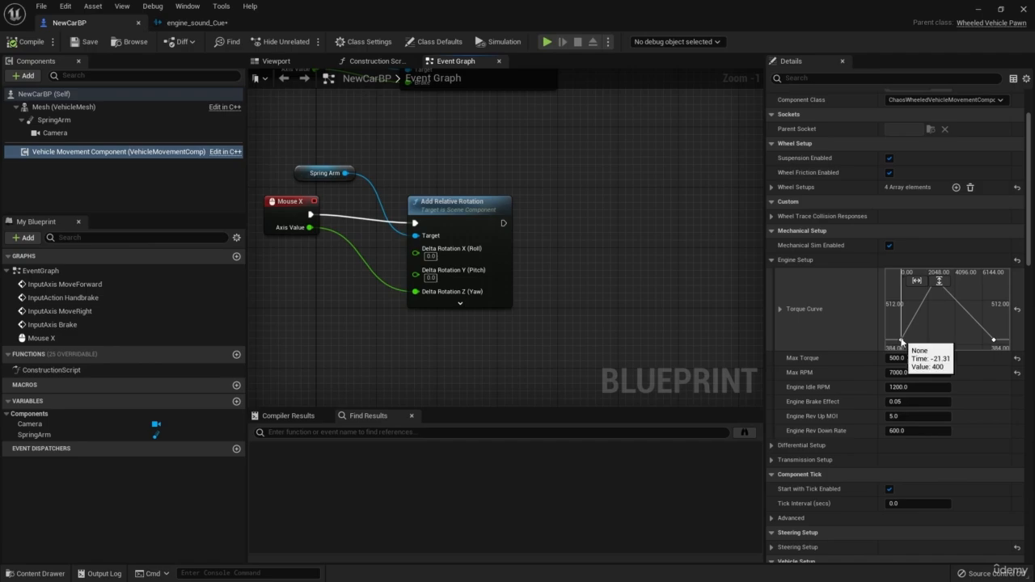
pyautogui.moveTo(994, 341)
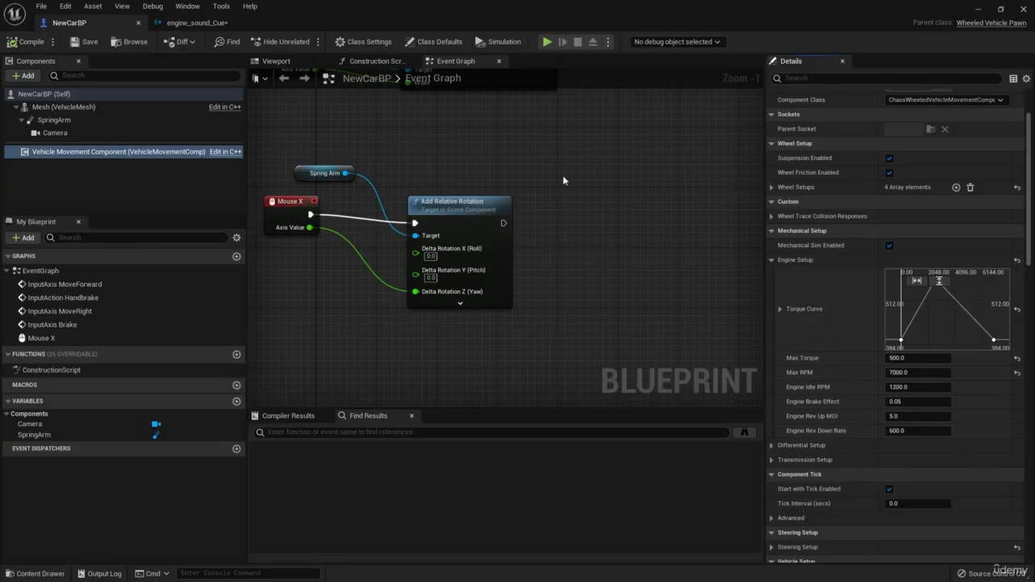
# Return to engine_sound_Cue and set the engine_loop_3 Continuous Modulator's pitch Min Input to 1200 and Max Input to 6000
pyautogui.click(195, 23)
pyautogui.moveTo(347, 175); pyautogui.dragTo(387, 183, button='right')
pyautogui.moveTo(458, 226); pyautogui.dragTo(432, 211, button='right')
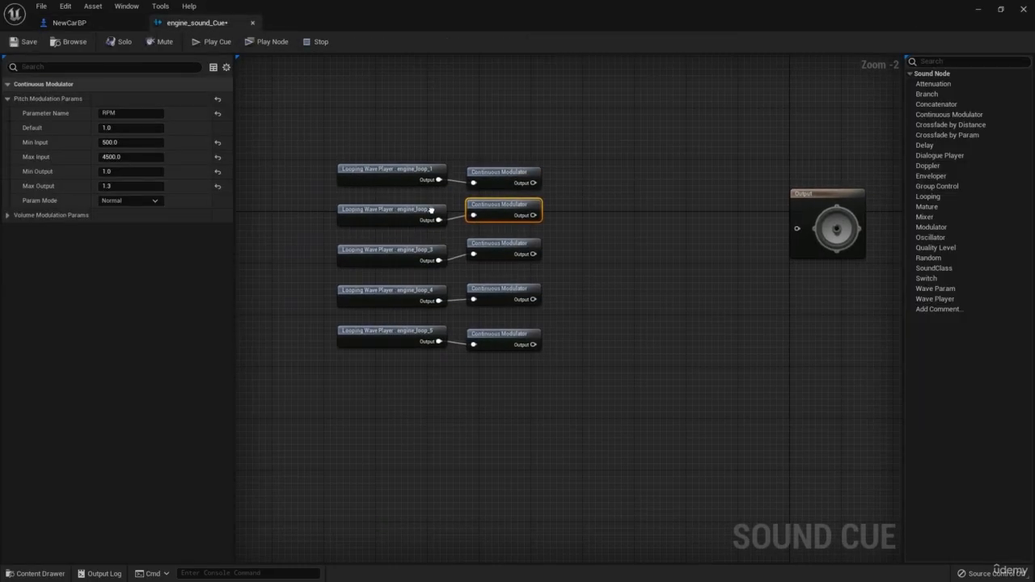
pyautogui.click(487, 242)
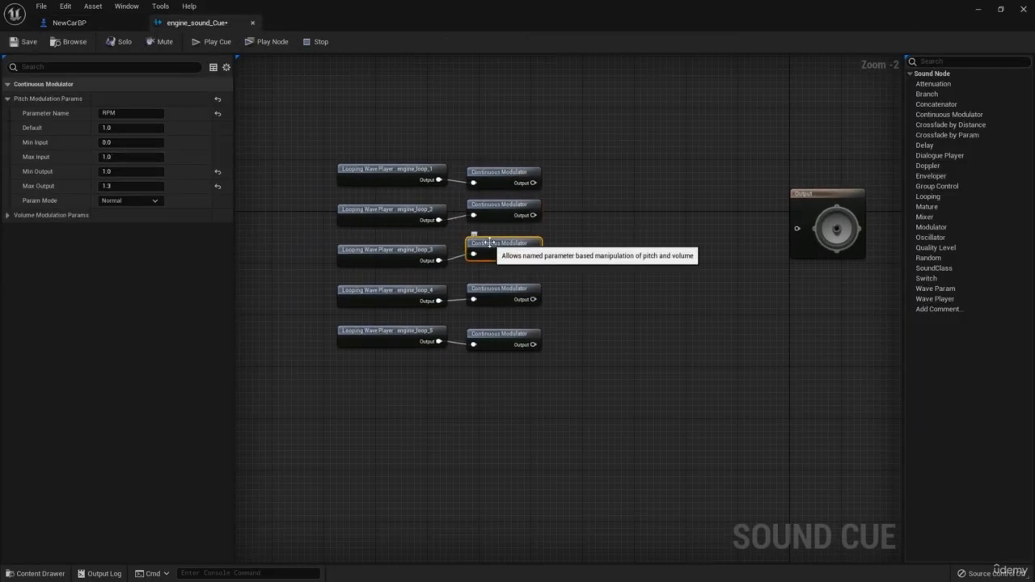
pyautogui.moveTo(309, 247); pyautogui.dragTo(311, 244, button='right')
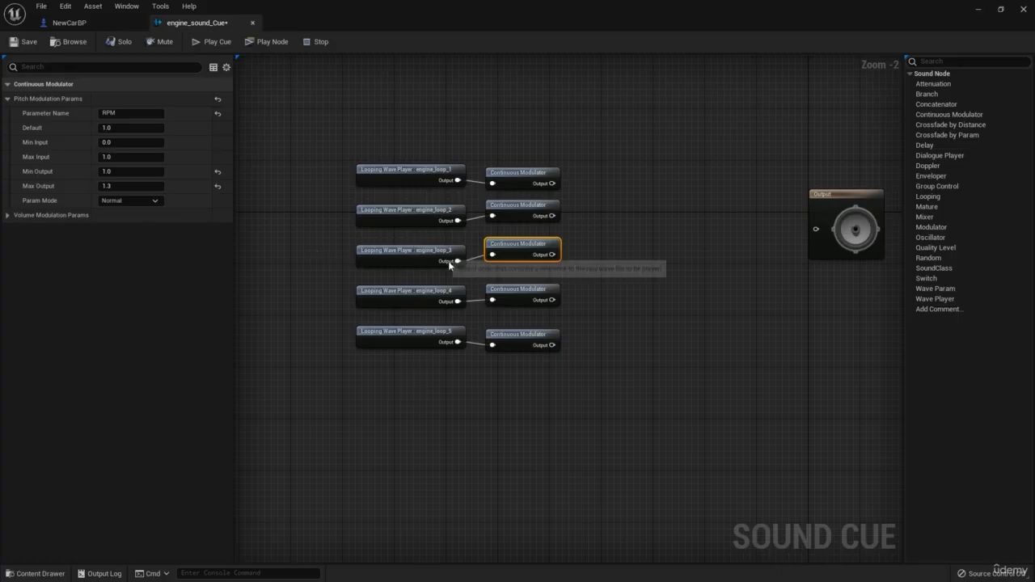
pyautogui.click(125, 143)
pyautogui.write('1200')
pyautogui.press('Tab')
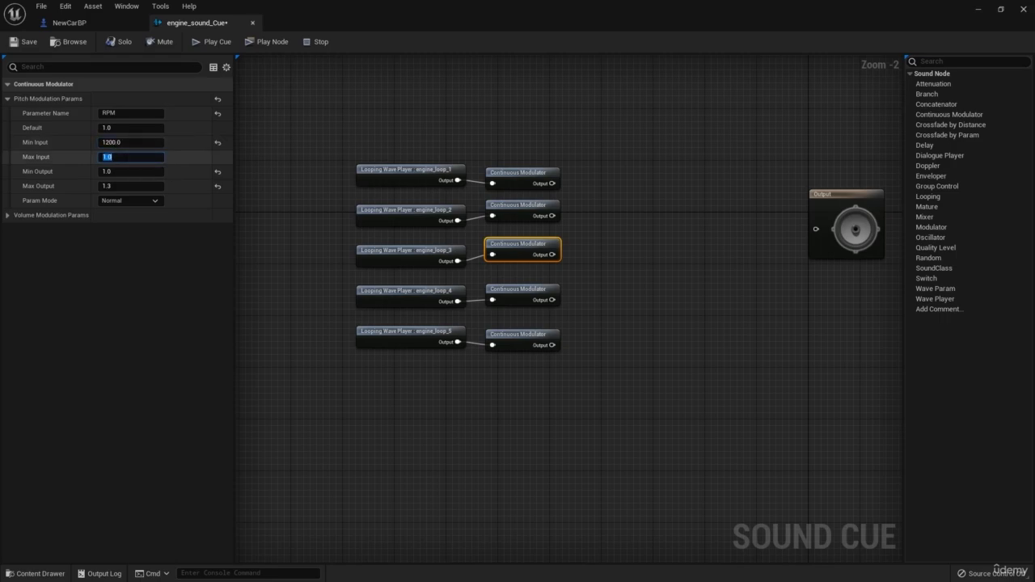
pyautogui.write('6000')
pyautogui.press('Return')
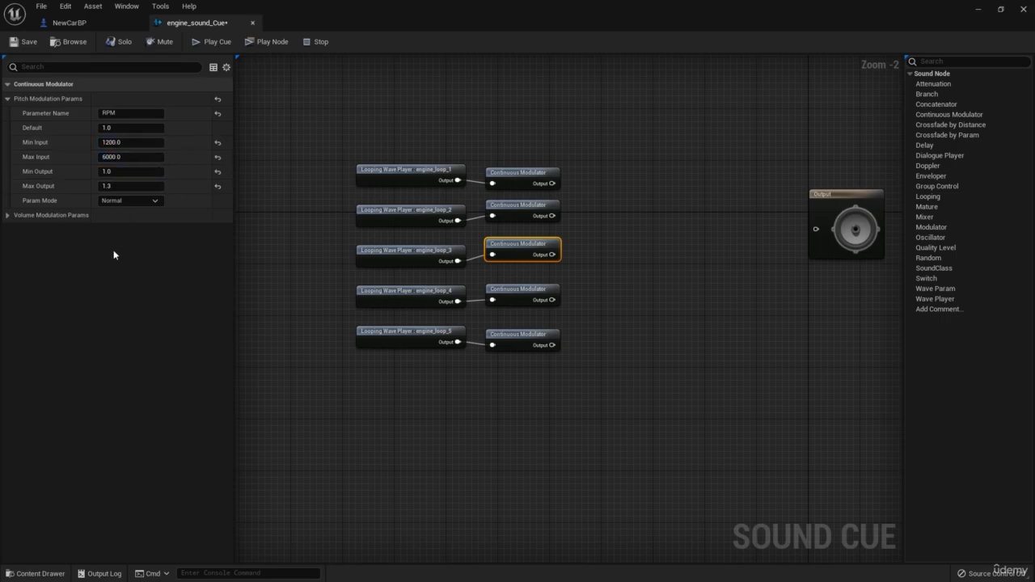
# Set the pitch Min Input to 2400 and Max Input to 7000 on the engine_loop_4 Continuous Modulator
pyautogui.click(517, 293)
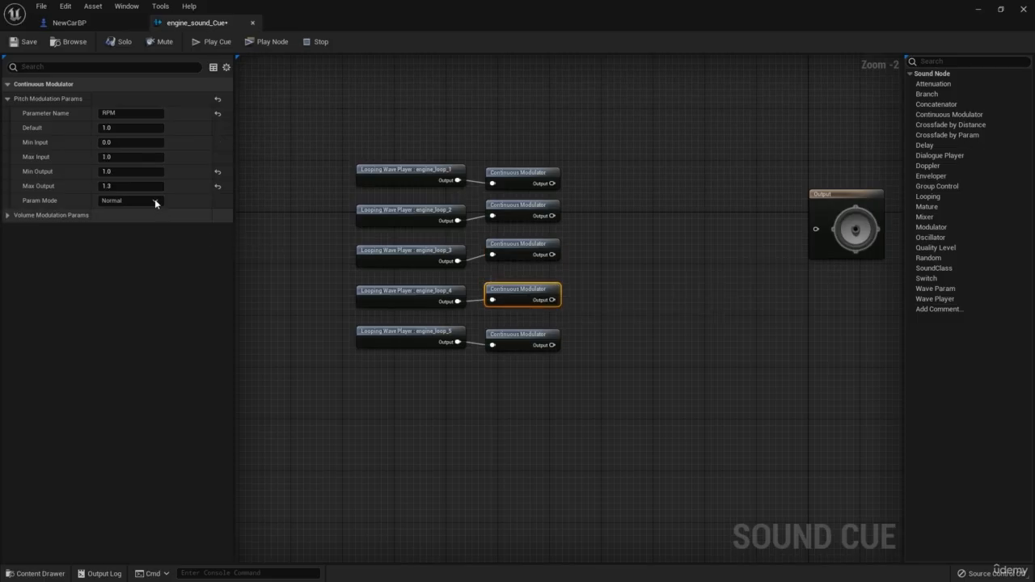
pyautogui.click(123, 143)
pyautogui.write('2')
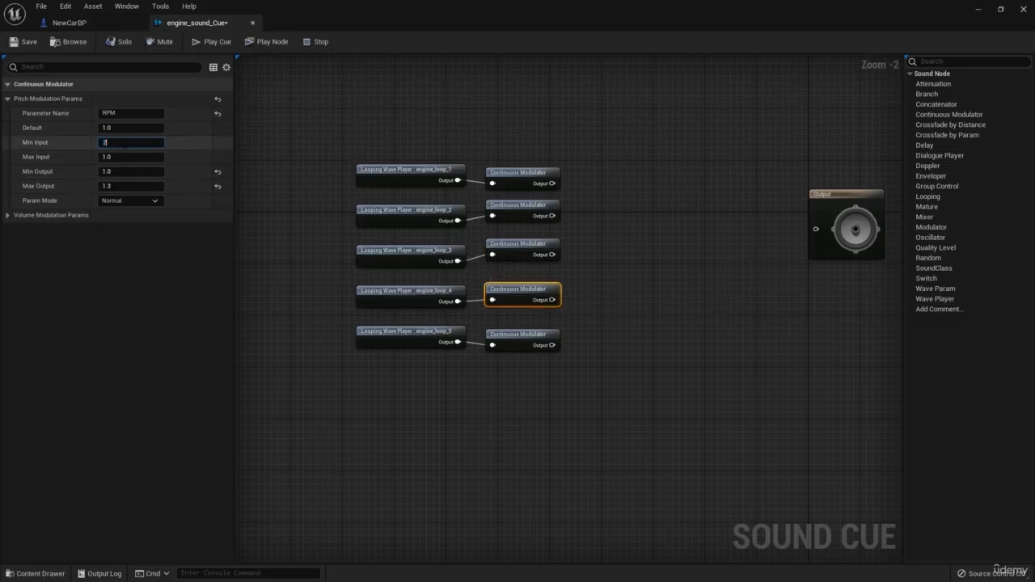
pyautogui.write('400')
pyautogui.click(136, 156)
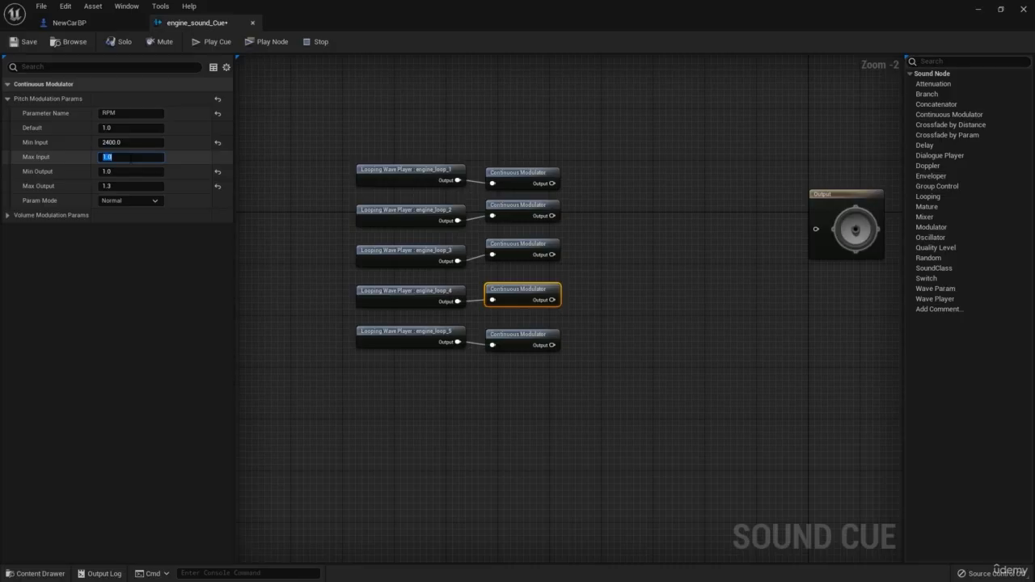
pyautogui.write('7000')
pyautogui.click(128, 274)
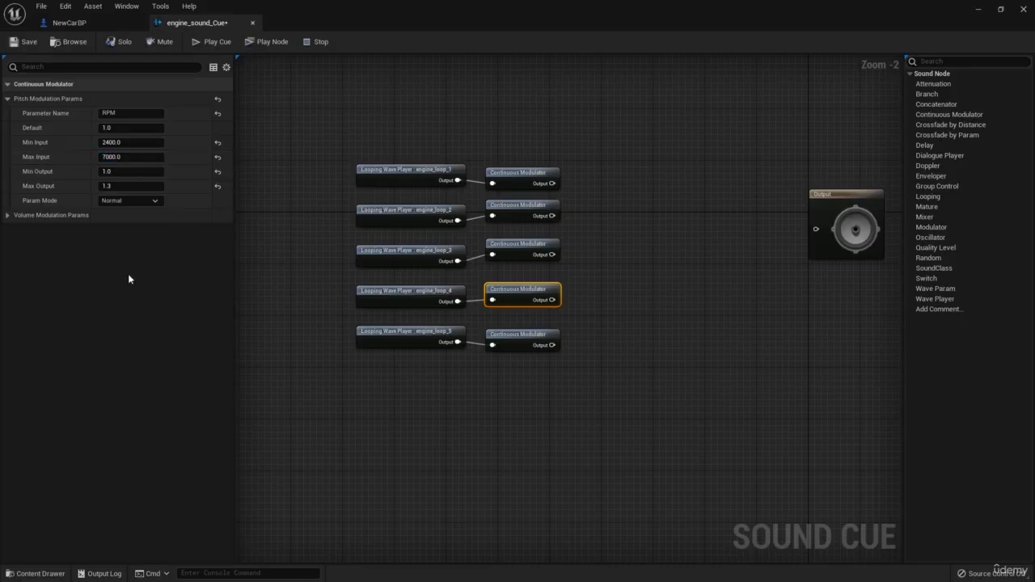
# Set the engine_loop_5 Continuous Modulator's pitch Min Input to 3700 and Max Input to 16000, and save the sound cue
pyautogui.click(523, 341)
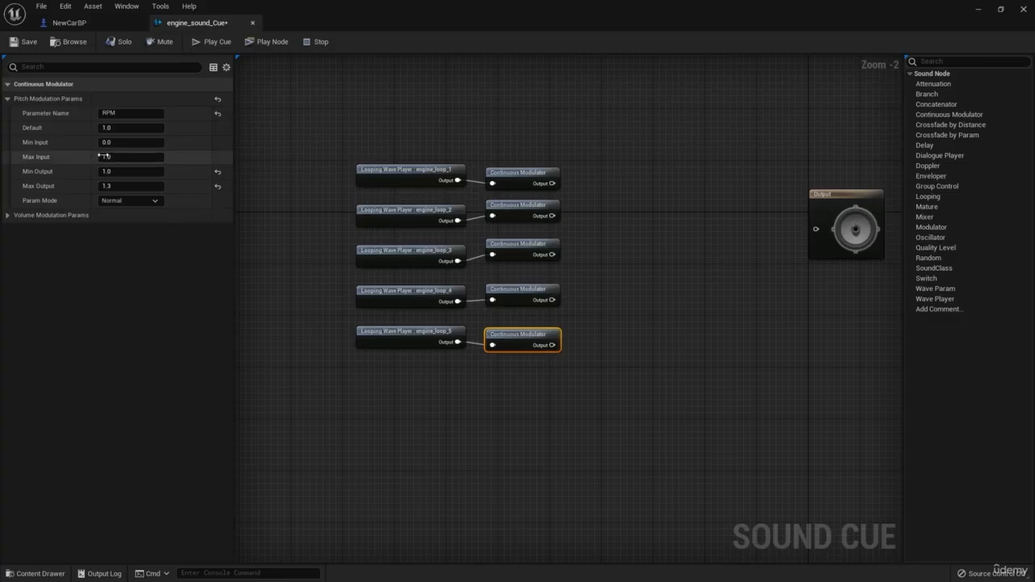
pyautogui.click(130, 143)
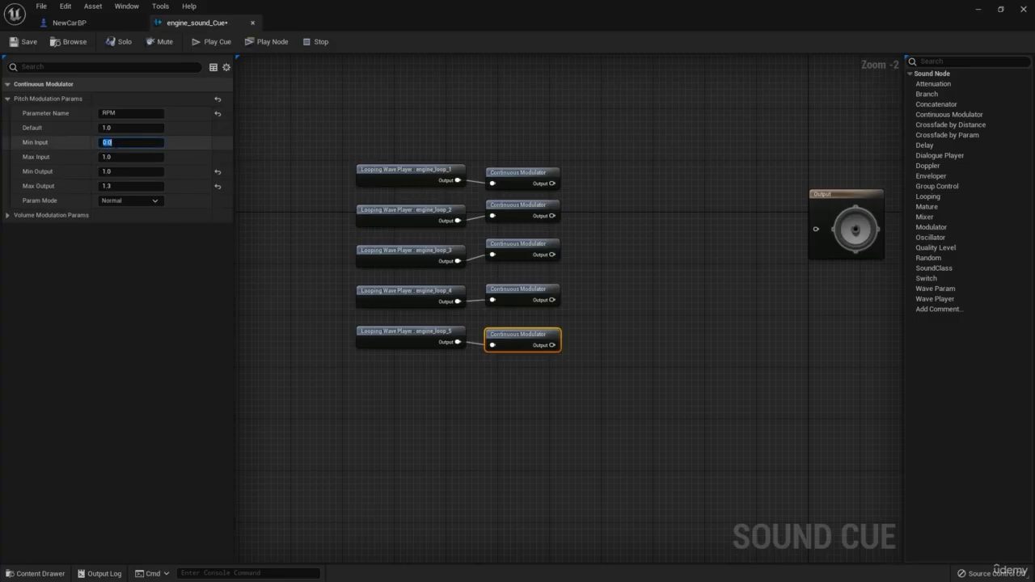
pyautogui.write('3700')
pyautogui.click(123, 157)
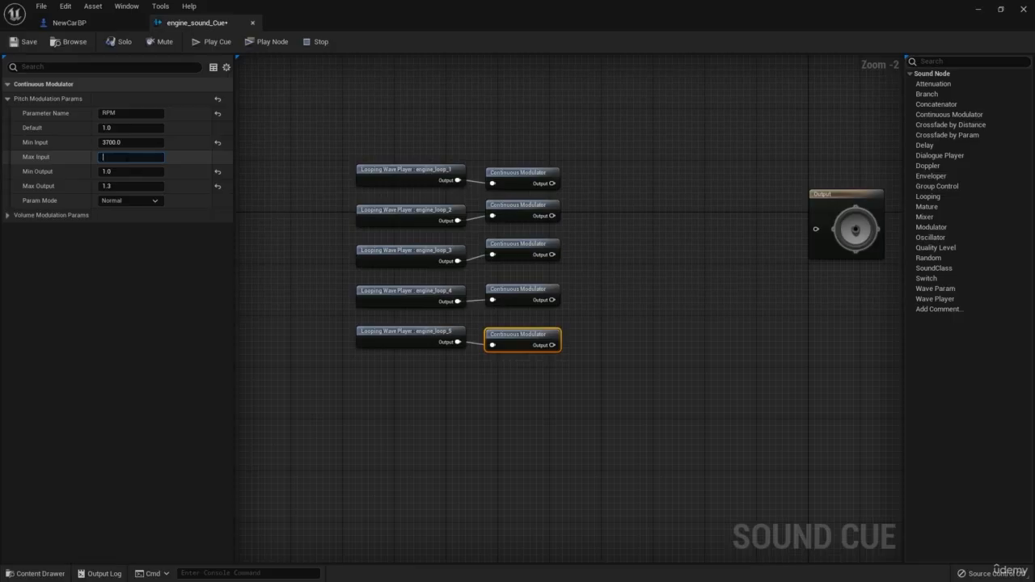
pyautogui.write('16000')
pyautogui.press('Return')
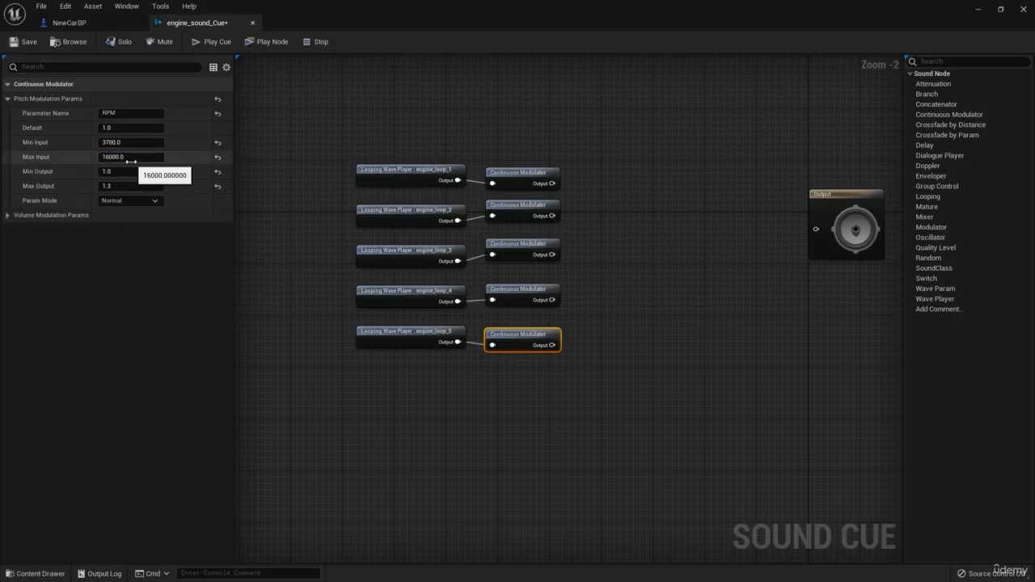
pyautogui.click(251, 290)
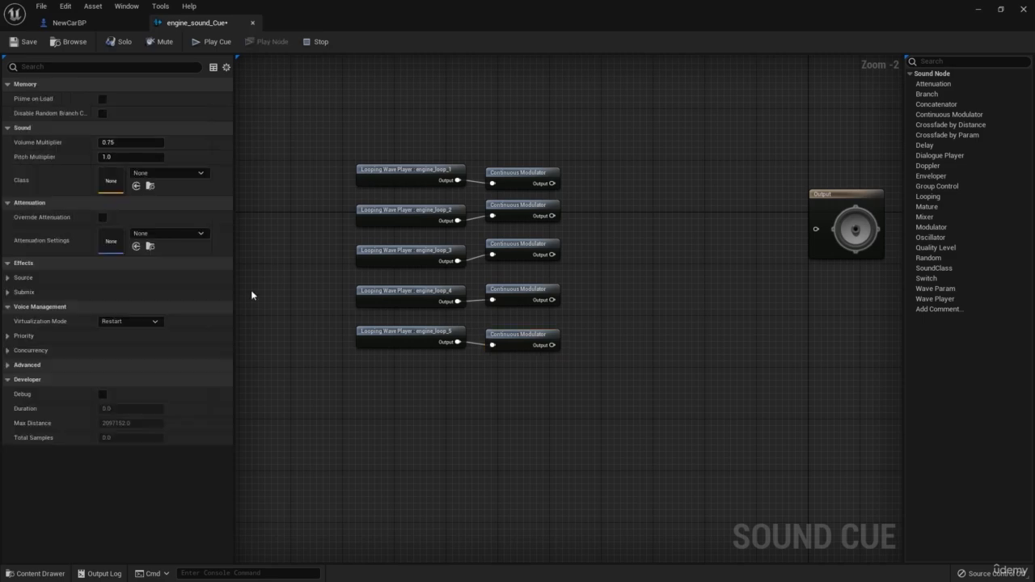
pyautogui.moveTo(451, 397); pyautogui.dragTo(409, 395, button='right')
pyautogui.click(29, 42)
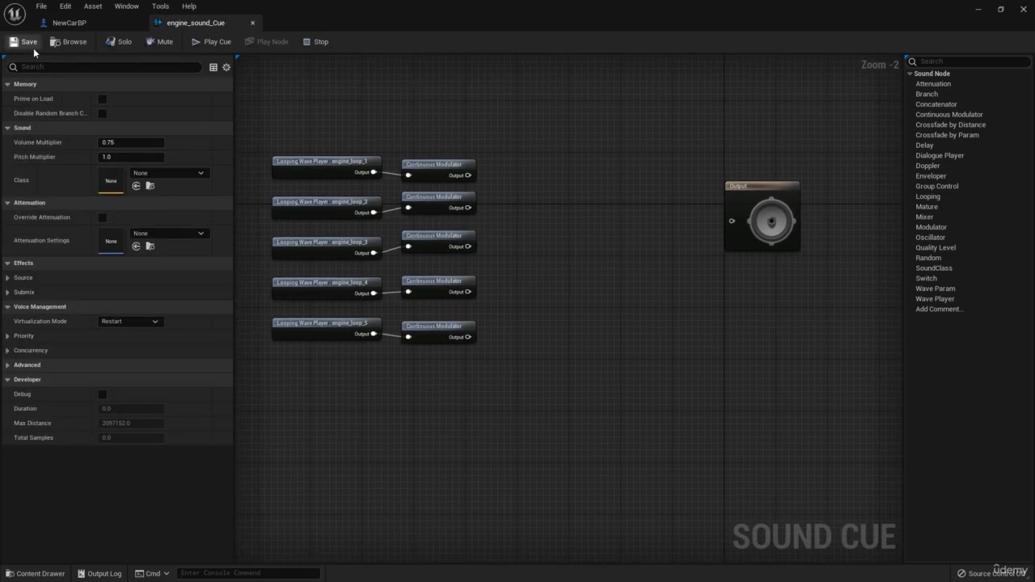
# Add a Crossfade by Param node between the Continuous Modulators and the Output node, and set its Param Name to RPM
pyautogui.moveTo(513, 314)
pyautogui.mouseDown(button='right')
pyautogui.moveTo(558, 317)
pyautogui.moveTo(526, 317)
pyautogui.mouseUp(button='right')
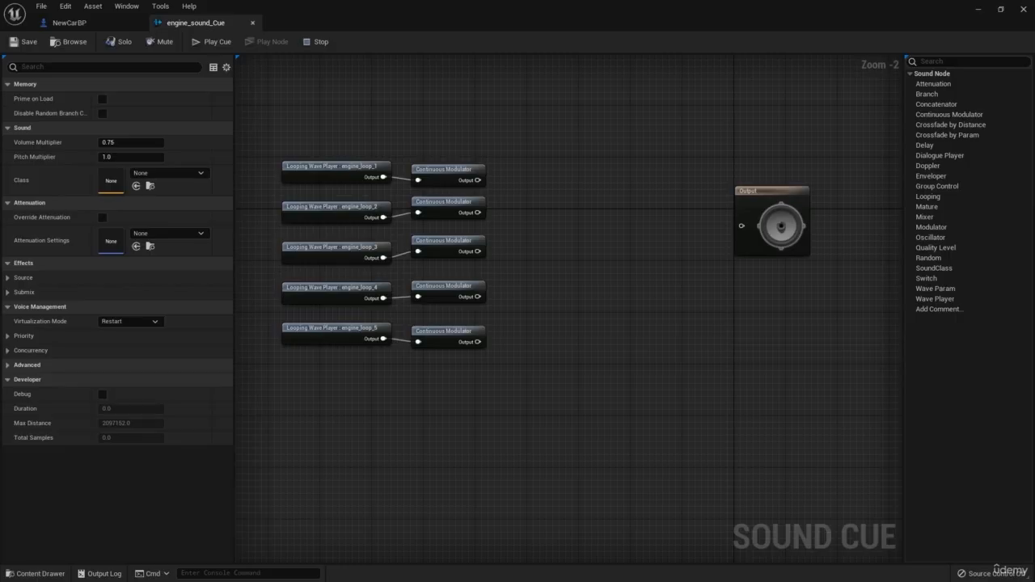
pyautogui.moveTo(406, 405); pyautogui.dragTo(441, 410, button='right')
pyautogui.rightClick(441, 410)
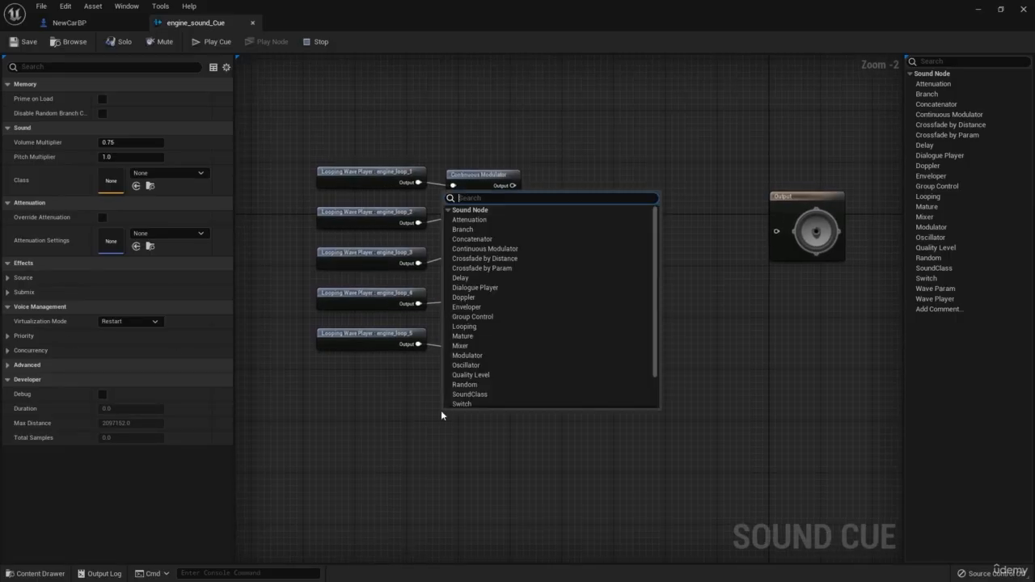
pyautogui.write('croos')
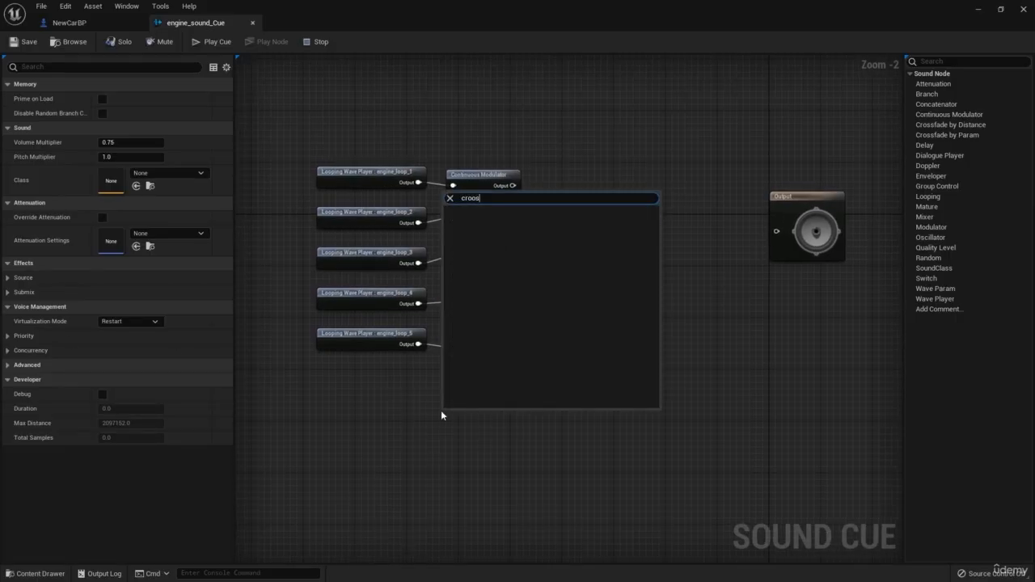
pyautogui.press('BackSpace')
pyautogui.press('BackSpace')
pyautogui.write('s')
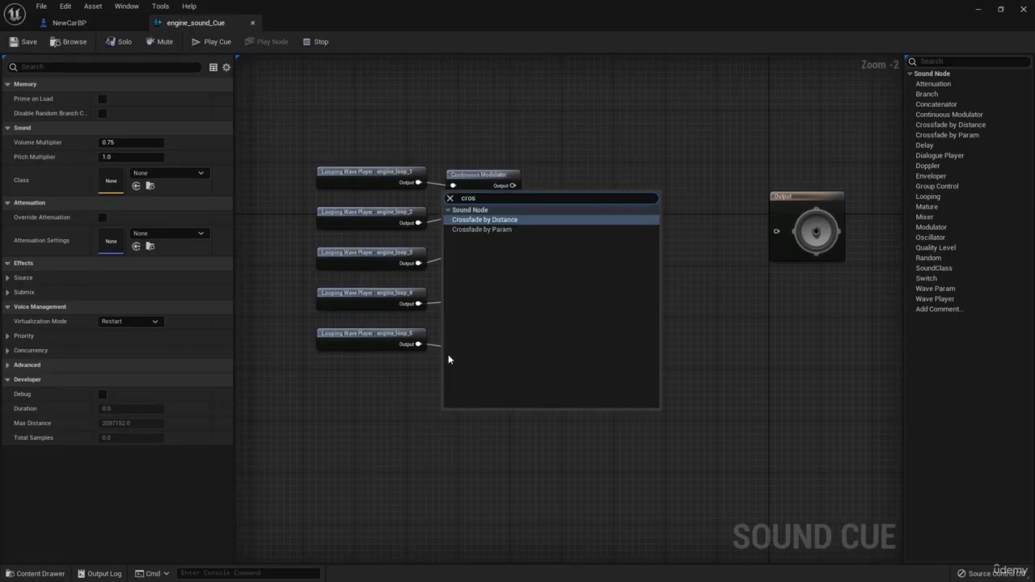
pyautogui.click(497, 228)
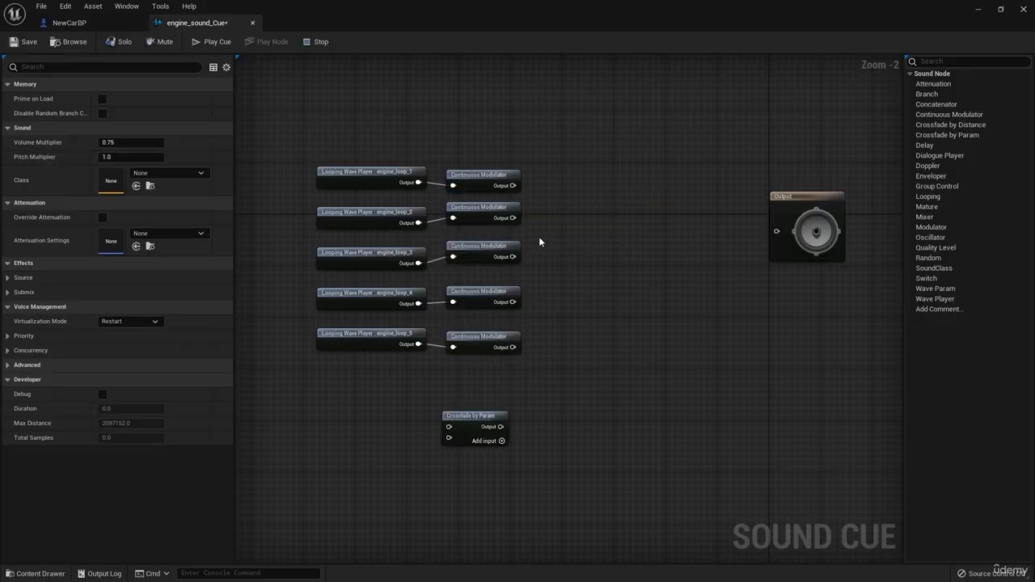
pyautogui.moveTo(468, 431); pyautogui.dragTo(596, 241)
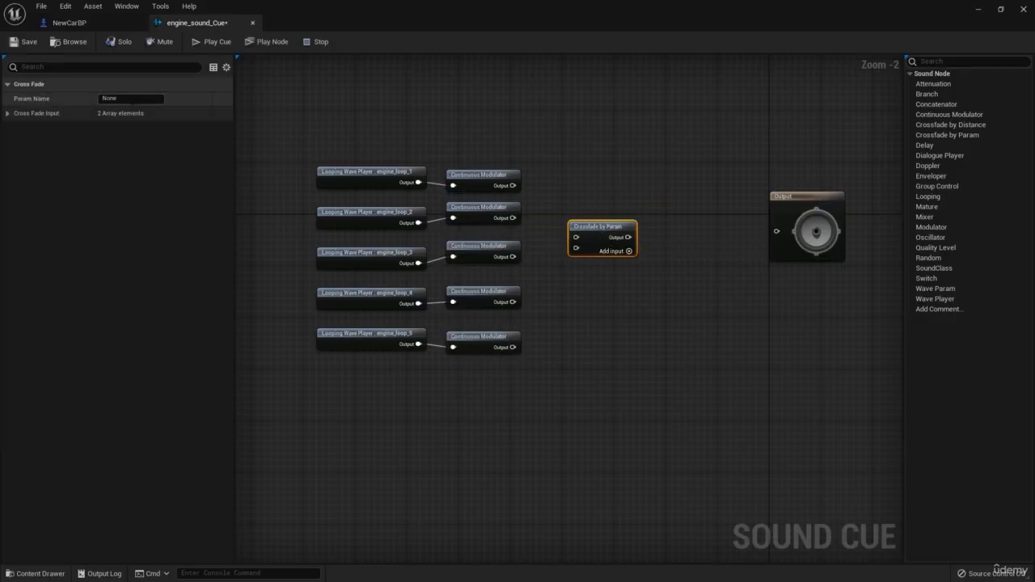
pyautogui.write('RPM')
pyautogui.press('Return')
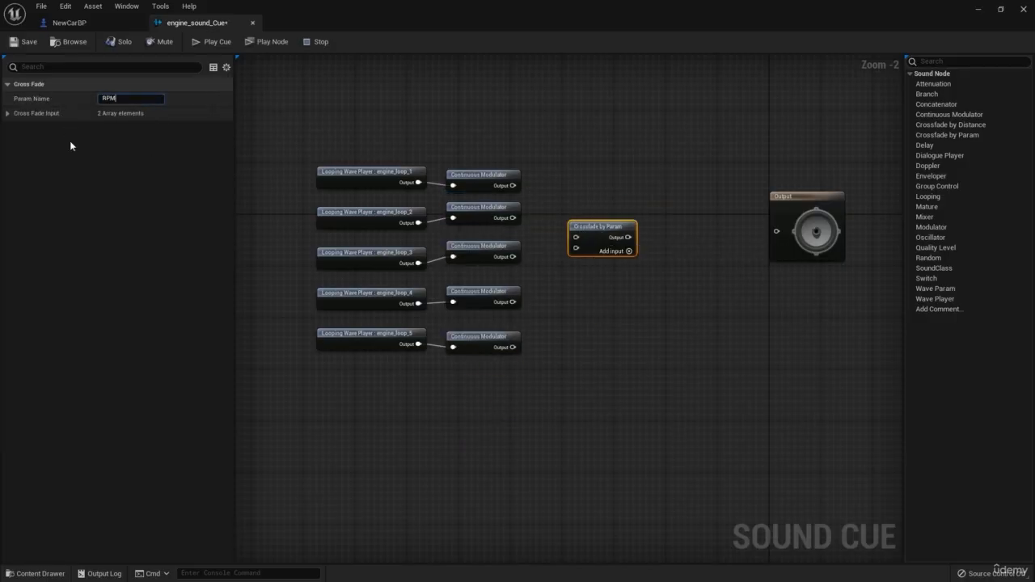
# Add three more inputs to the Crossfade by Param node for a total of five, and align it beside the Continuous Modulators
pyautogui.click(628, 251)
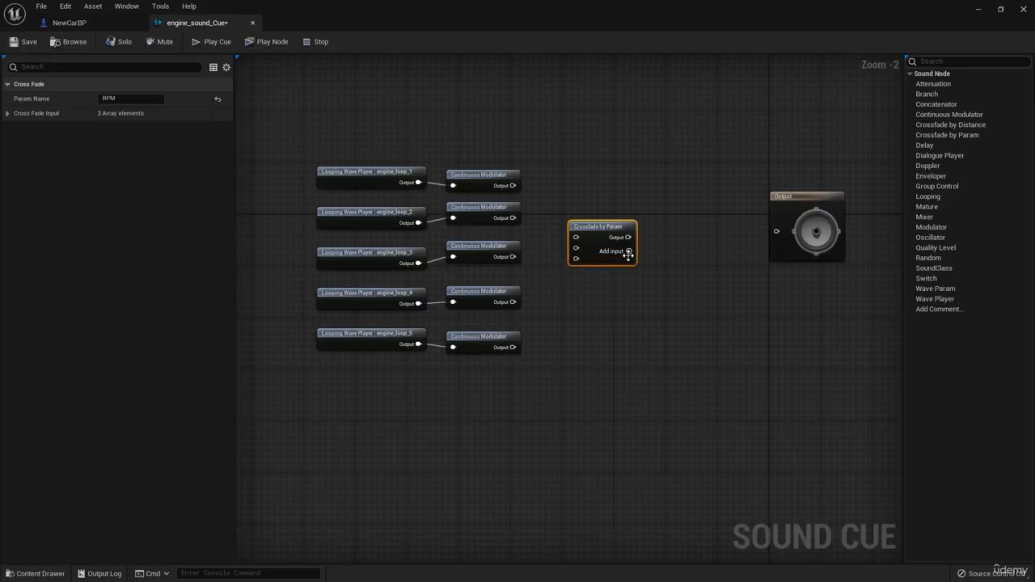
pyautogui.click(628, 252)
pyautogui.click(628, 252)
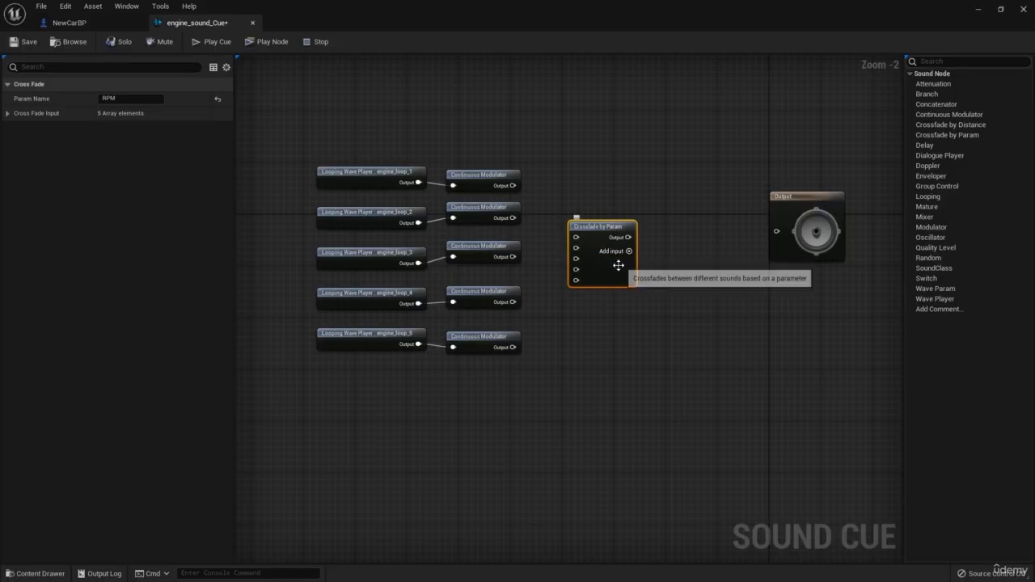
pyautogui.moveTo(619, 264); pyautogui.dragTo(631, 239)
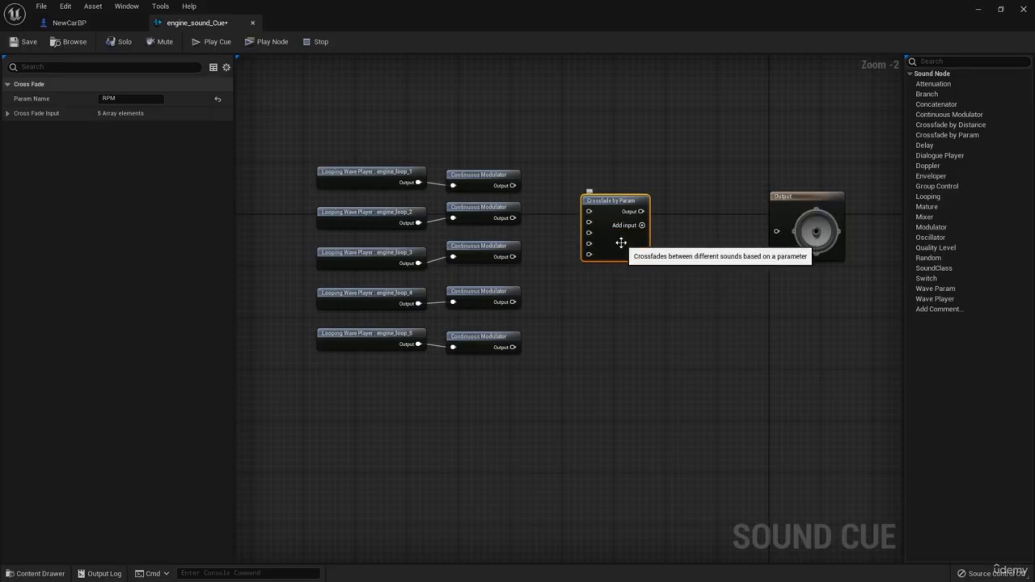
# Connect the five Continuous Modulators in order to the Crossfade by Param inputs, and wire its output to the Output node
pyautogui.moveTo(513, 186); pyautogui.dragTo(589, 211)
pyautogui.moveTo(513, 217); pyautogui.dragTo(589, 221)
pyautogui.moveTo(513, 257); pyautogui.dragTo(588, 232)
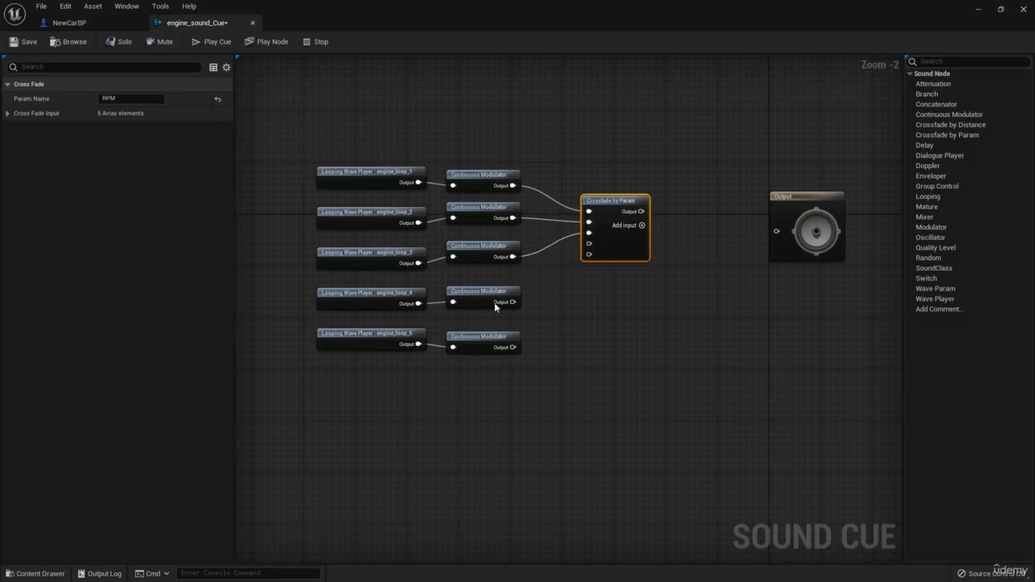
pyautogui.moveTo(513, 302); pyautogui.dragTo(589, 242)
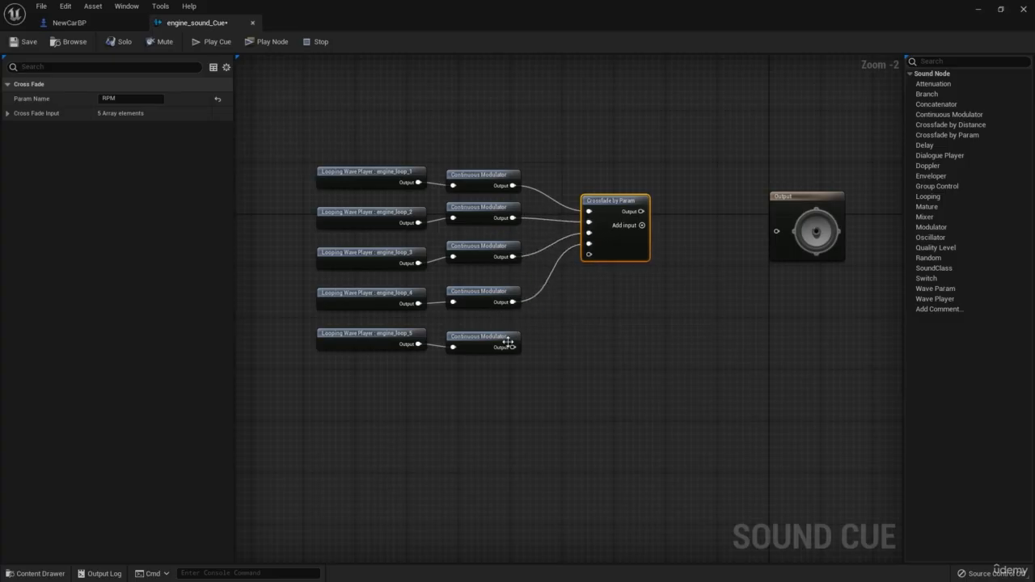
pyautogui.moveTo(510, 344); pyautogui.dragTo(589, 253)
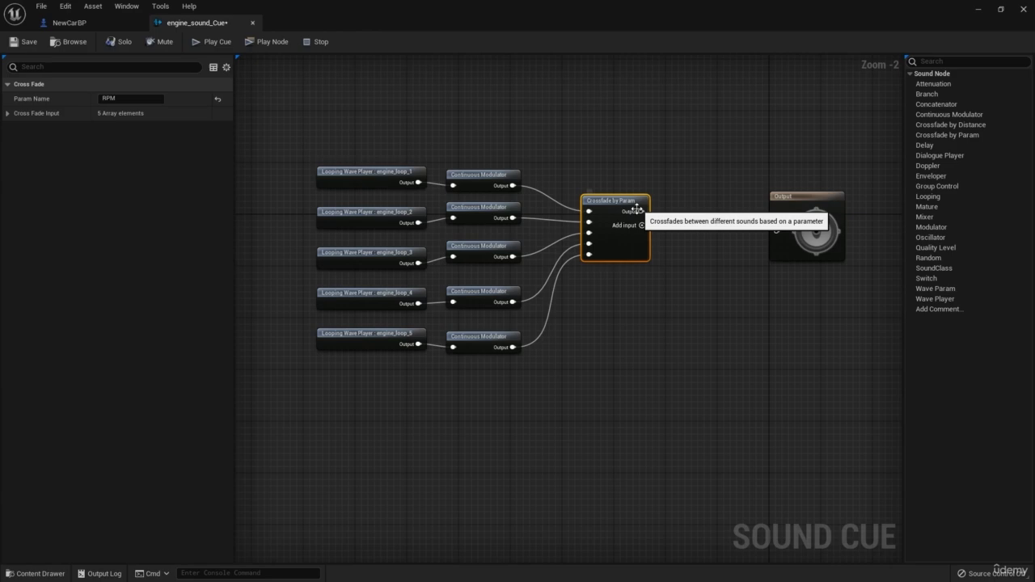
pyautogui.moveTo(638, 210); pyautogui.dragTo(774, 197)
pyautogui.click(778, 209)
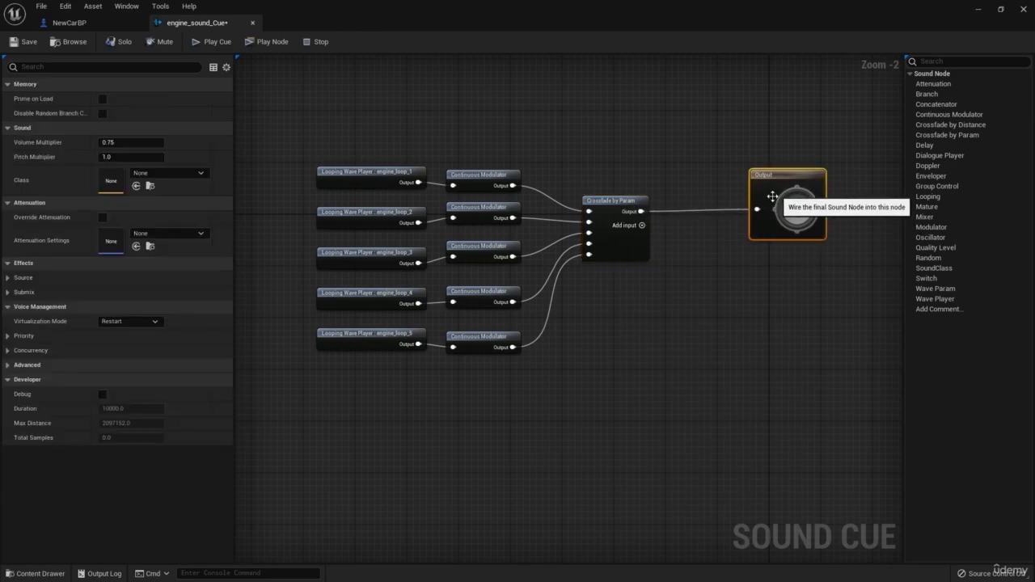
# Audition the cue and review the pitch modulation settings of the engine_loop_1 and engine_loop_2 Continuous Modulators
pyautogui.moveTo(558, 290); pyautogui.dragTo(582, 285, button='right')
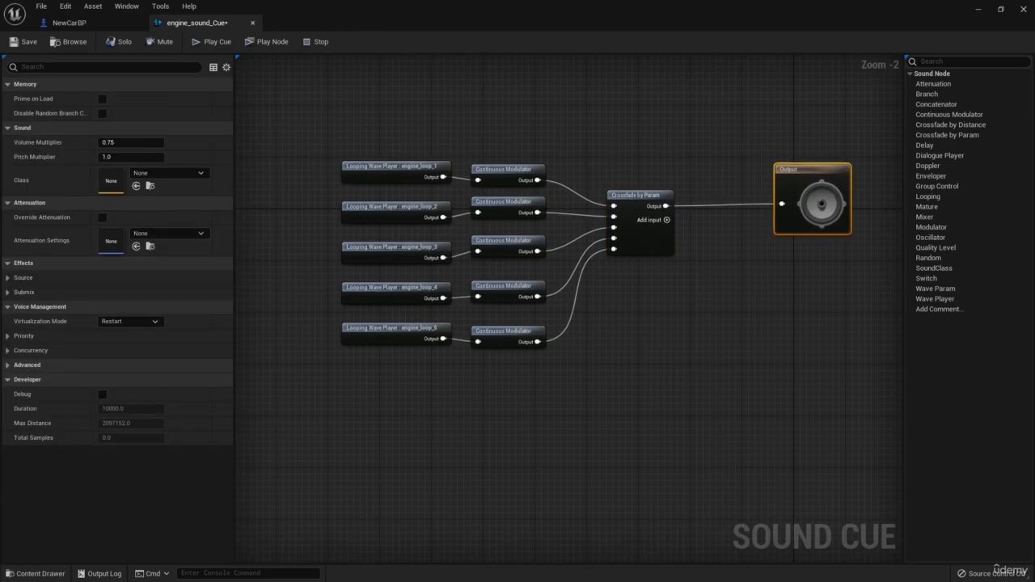
pyautogui.press('space')
pyautogui.press('space')
pyautogui.press('space')
pyautogui.press('space')
pyautogui.click(408, 389)
pyautogui.moveTo(408, 389); pyautogui.dragTo(484, 398, button='right')
pyautogui.click(564, 190)
pyautogui.moveTo(564, 190); pyautogui.dragTo(505, 191, button='right')
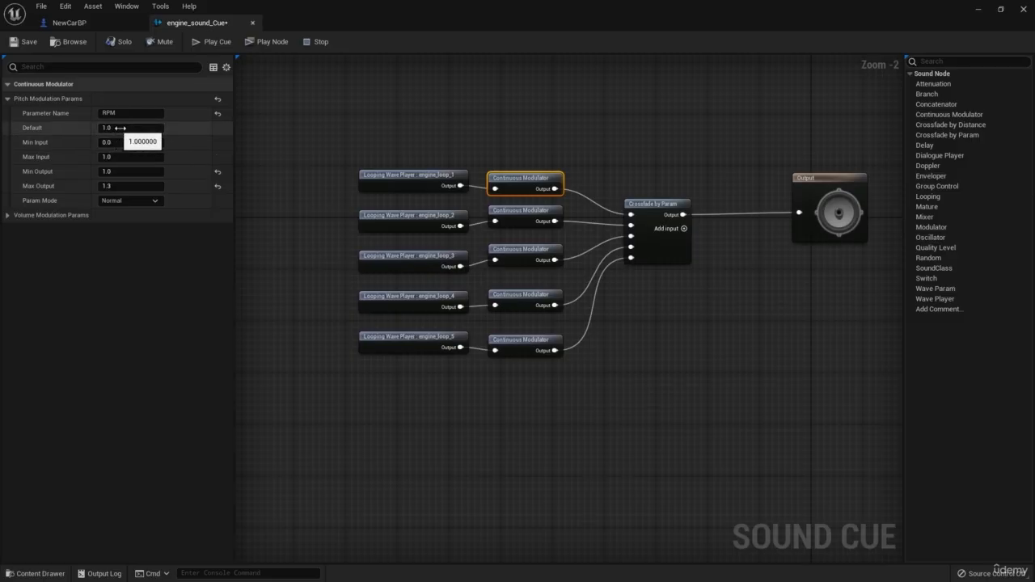
pyautogui.click(515, 212)
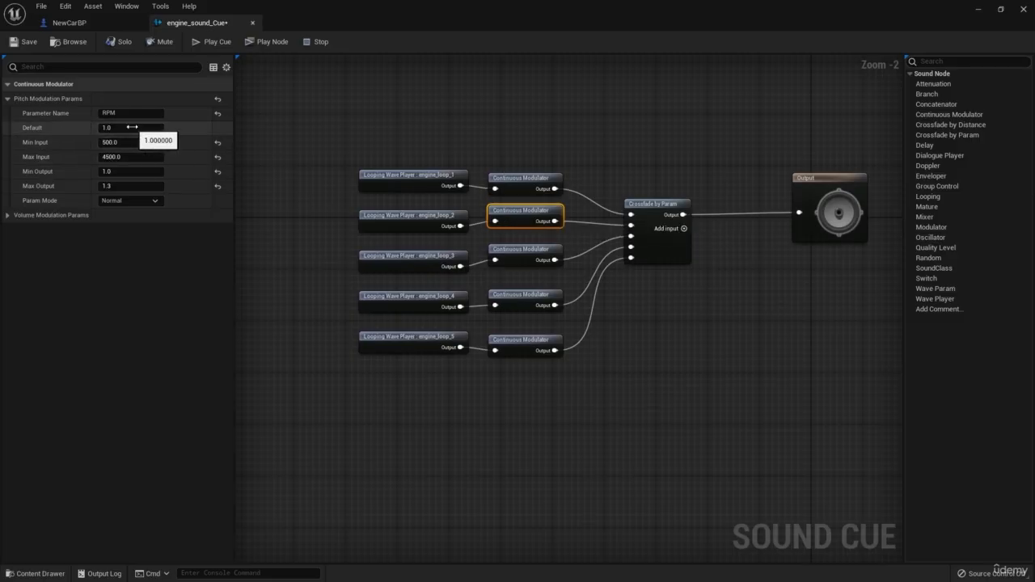
# Wire the engine_loop_2 Continuous Modulator directly to Output, play the cue while varying its pitch Default, and reset Default to 1
pyautogui.moveTo(556, 221); pyautogui.dragTo(800, 212)
pyautogui.click(725, 325)
pyautogui.press('space')
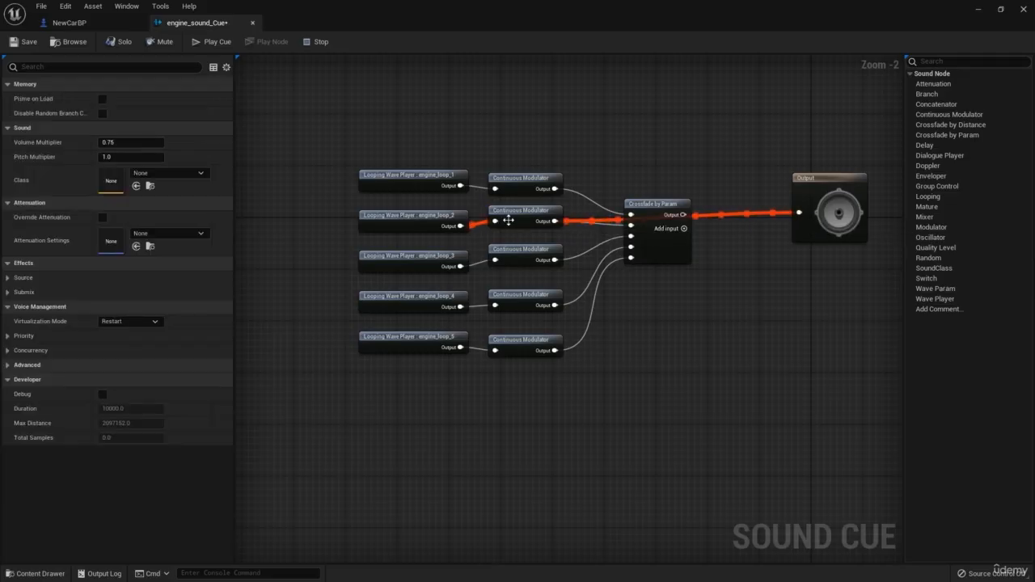
pyautogui.click(508, 220)
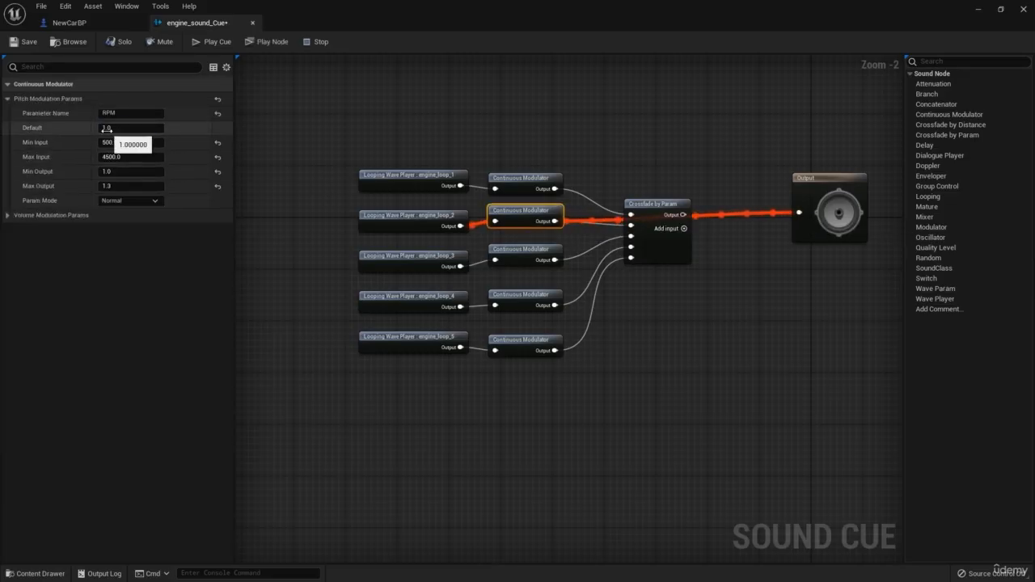
pyautogui.moveTo(108, 128); pyautogui.dragTo(130, 128)
pyautogui.click(114, 128)
pyautogui.write('1')
pyautogui.press('Return')
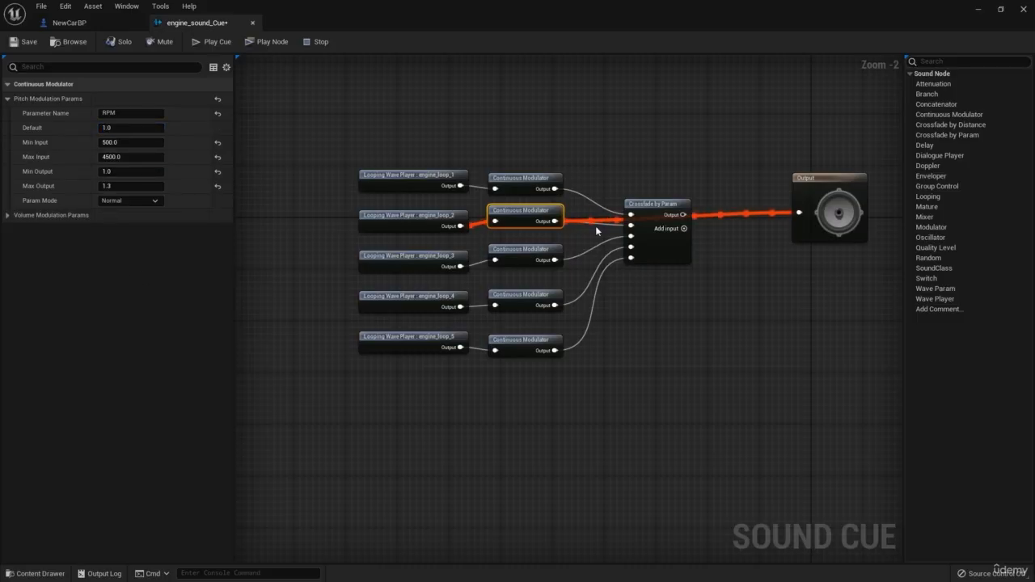
# Reconnect the Crossfade by Param node to the Output node and deselect the modulator
pyautogui.moveTo(676, 216); pyautogui.dragTo(801, 213)
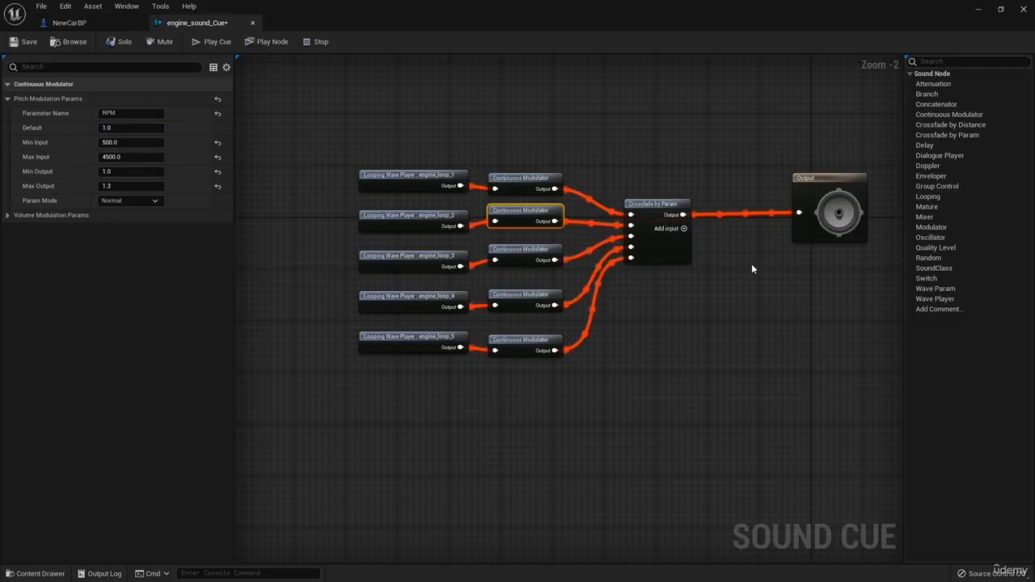
pyautogui.click(751, 264)
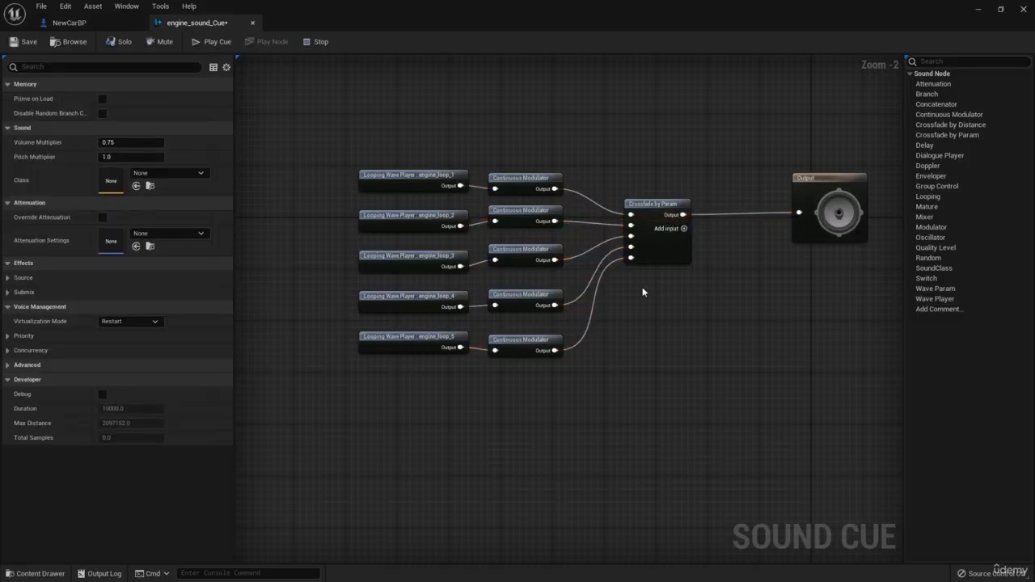
pyautogui.moveTo(676, 275); pyautogui.dragTo(707, 256, button='right')
pyautogui.moveTo(368, 109); pyautogui.dragTo(594, 392)
pyautogui.click(612, 362)
pyautogui.moveTo(688, 232); pyautogui.dragTo(629, 279, button='right')
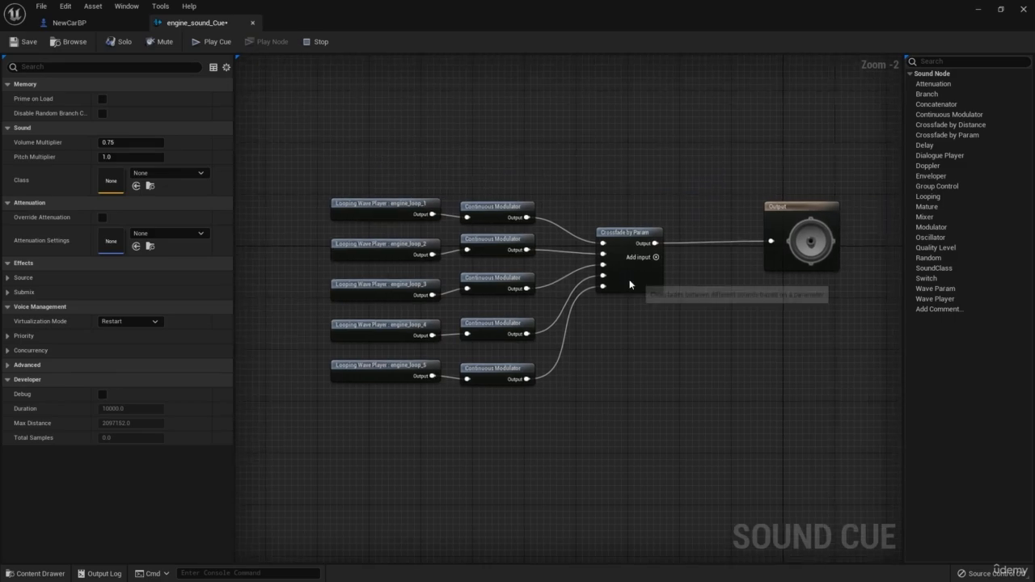
pyautogui.click(630, 279)
pyautogui.click(601, 348)
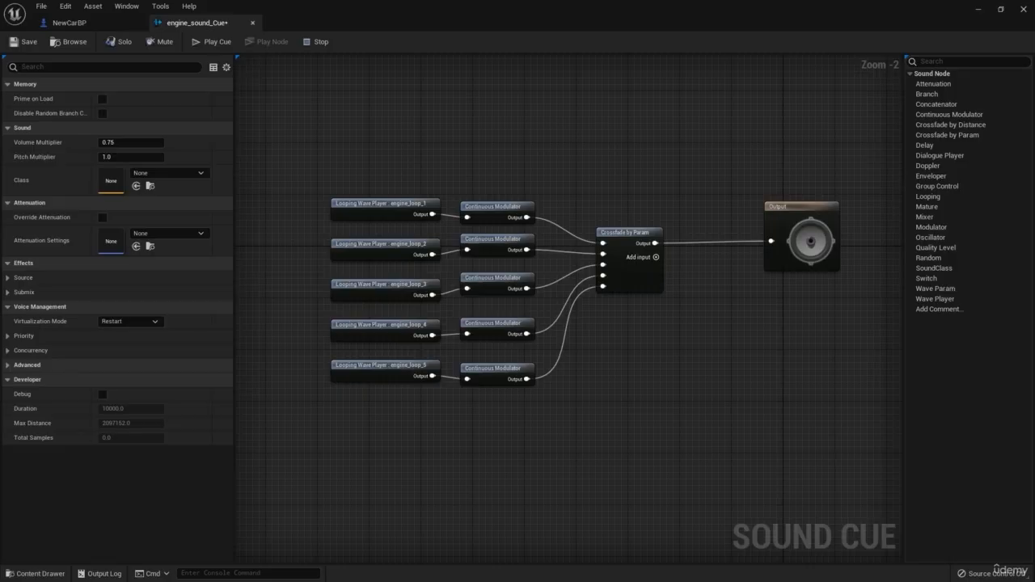
# Select the Crossfade by Param node and expand all five Cross Fade Input entries, Index [0] to Index [4]
pyautogui.click(647, 285)
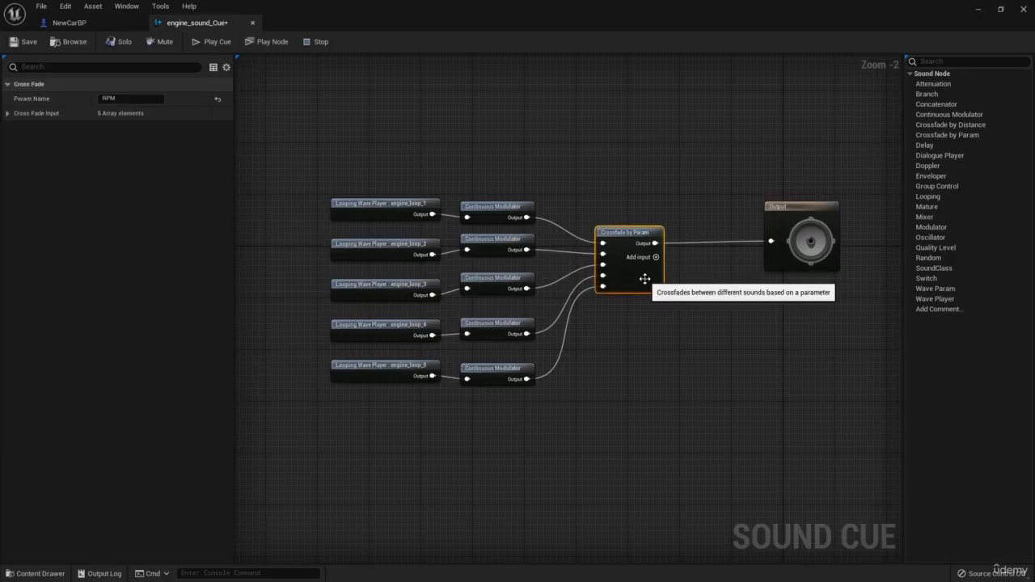
pyautogui.click(9, 114)
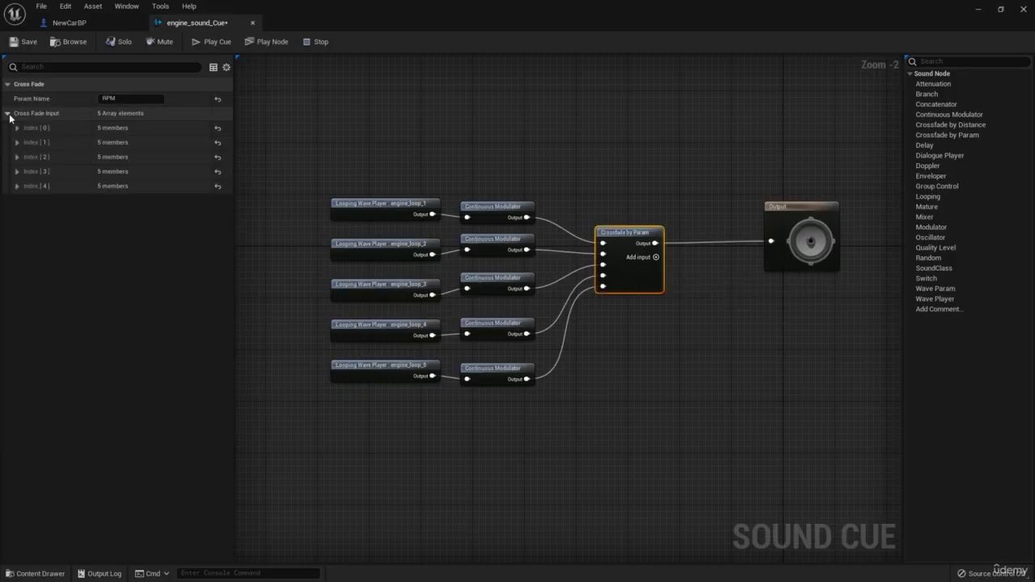
pyautogui.click(17, 128)
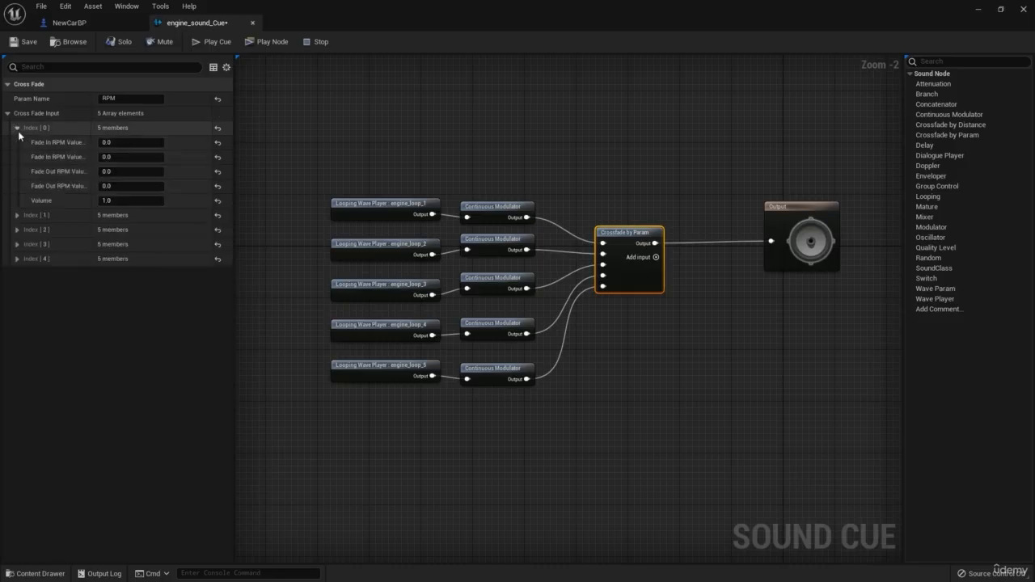
pyautogui.click(17, 215)
pyautogui.click(17, 303)
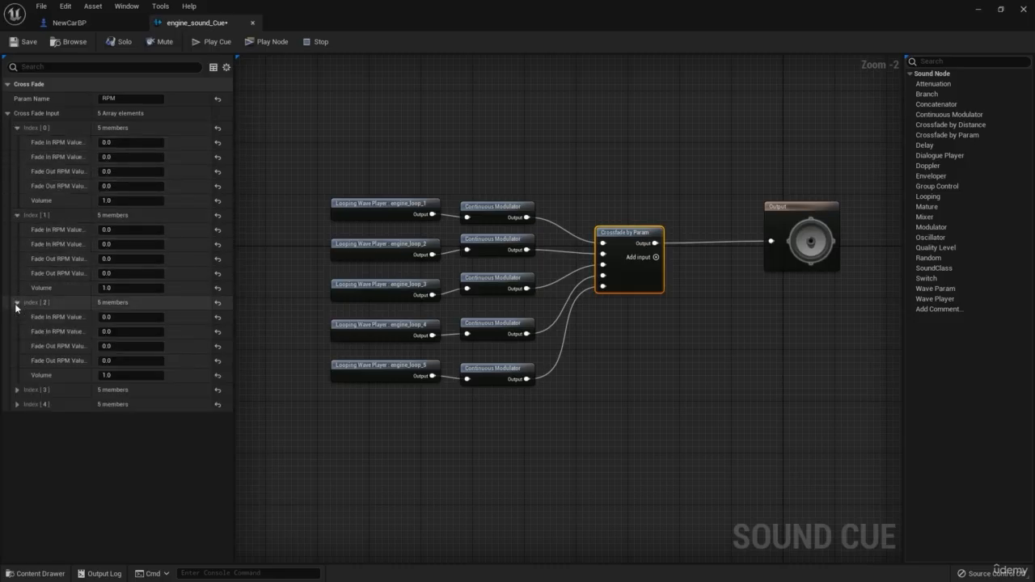
pyautogui.click(16, 390)
pyautogui.click(17, 478)
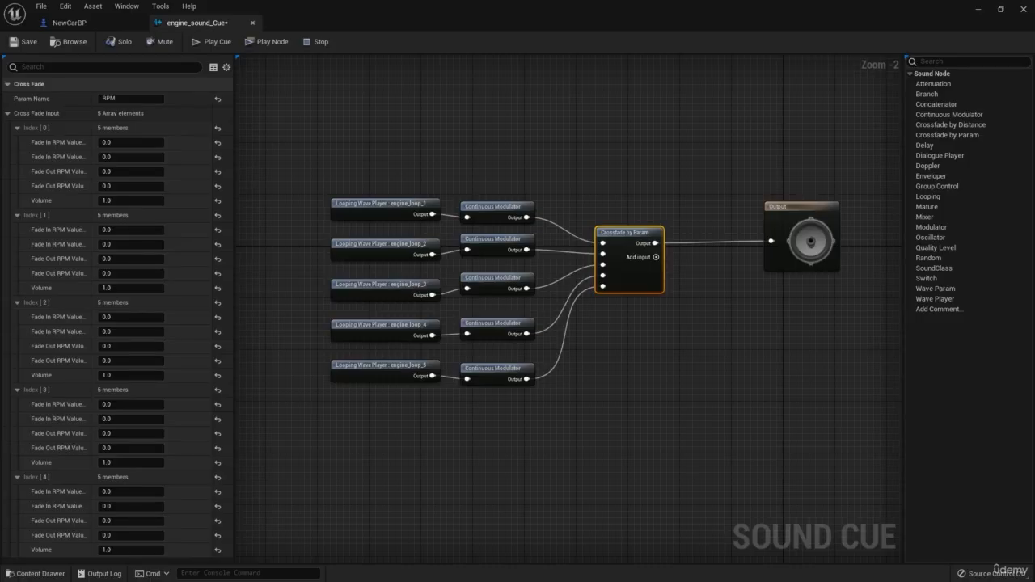
# Set the Fade Out RPM Value Start to 1000 and End to 4000 for Cross Fade Input Index [0]
pyautogui.click(122, 171)
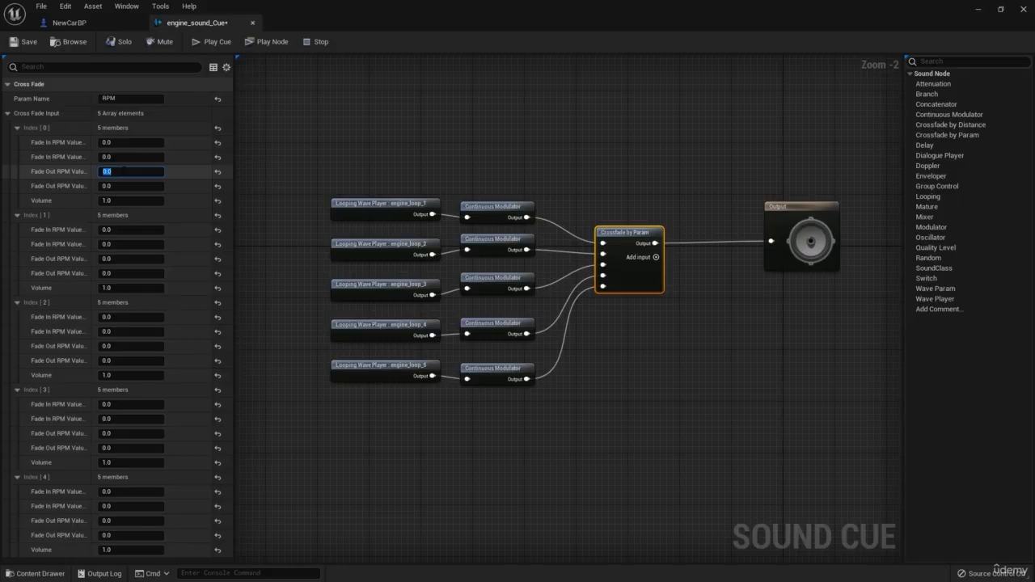
pyautogui.write('1000')
pyautogui.press('Return')
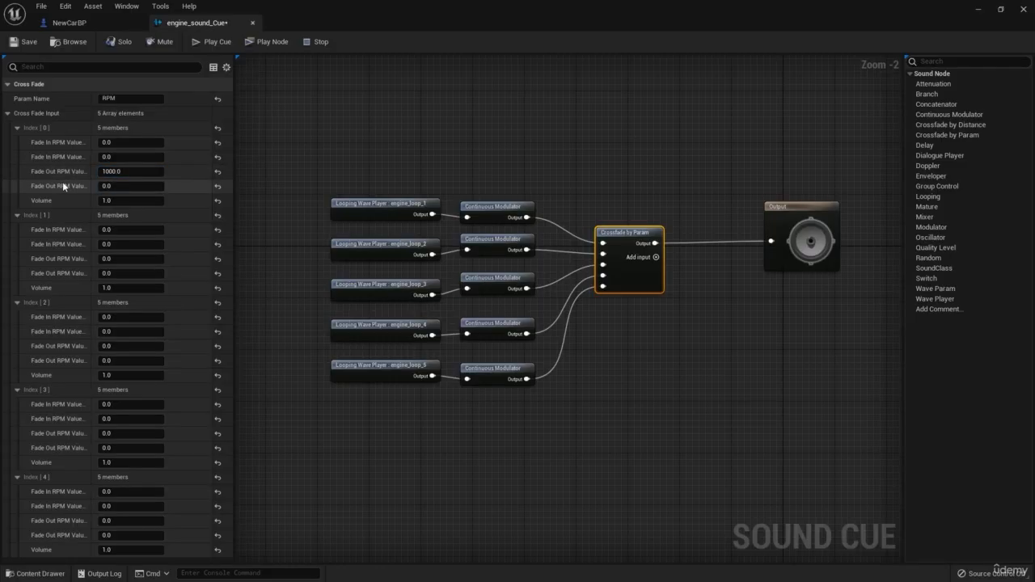
pyautogui.click(114, 185)
pyautogui.write('4000')
pyautogui.press('Return')
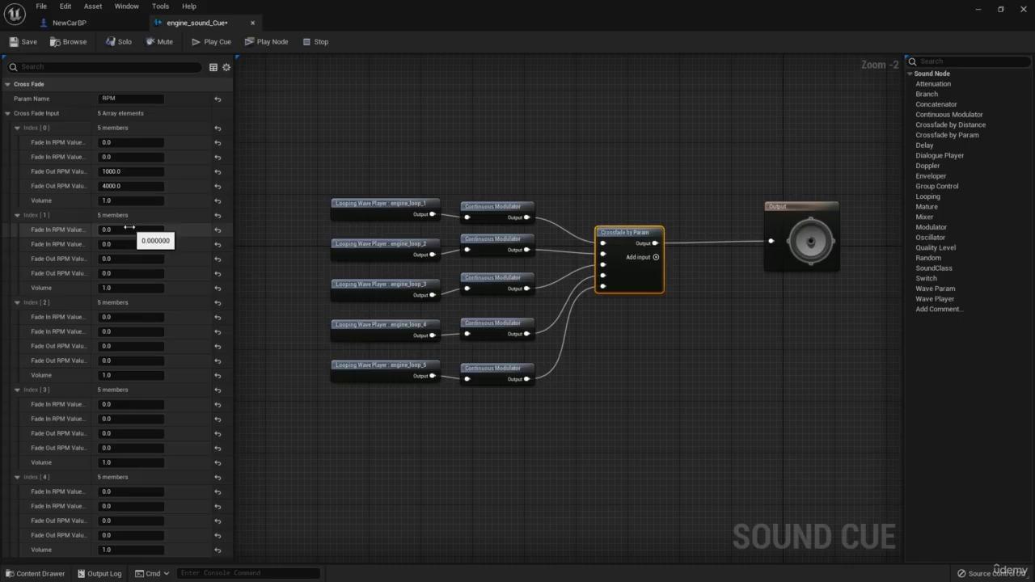
# Widen the property-name column, and set Index [1] Fade In RPM Value Start to 500 and End to 1000
pyautogui.moveTo(94, 220); pyautogui.dragTo(119, 220)
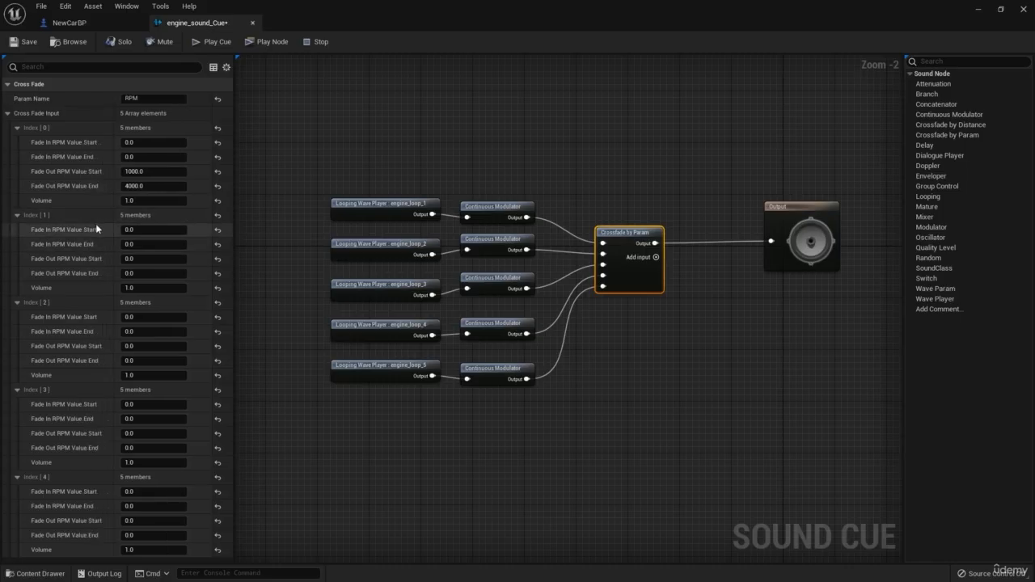
pyautogui.click(152, 230)
pyautogui.write('500')
pyautogui.click(137, 243)
pyautogui.write('1000')
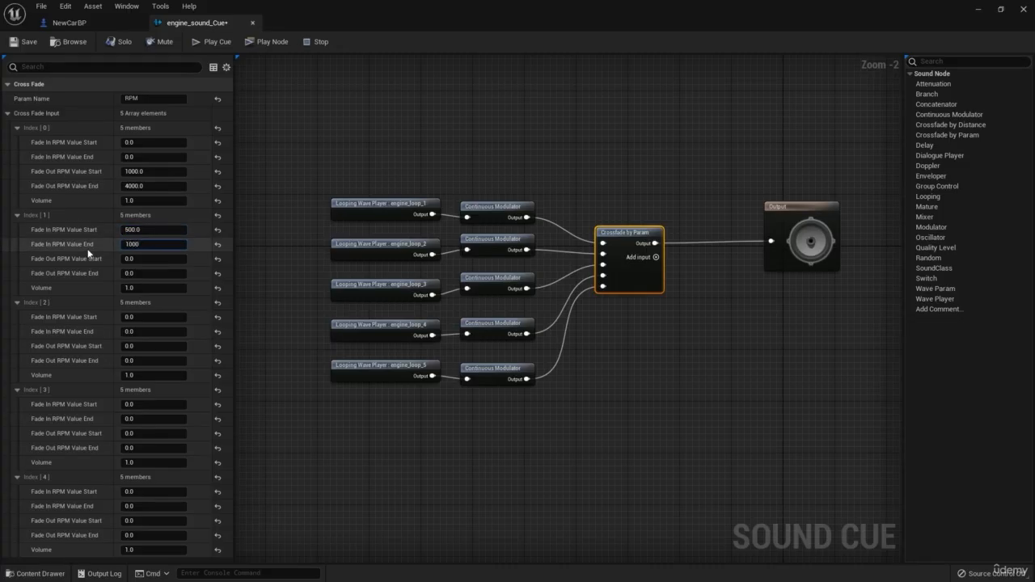
pyautogui.click(89, 254)
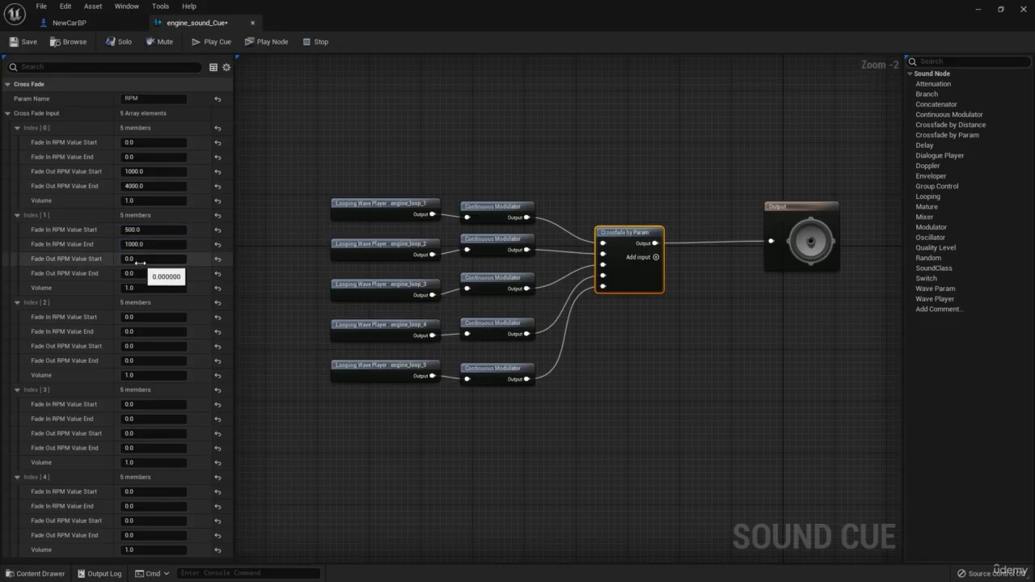
# Set Index [1] Fade Out RPM Value Start to 2000 and End to 4000
pyautogui.click(139, 259)
pyautogui.write('200')
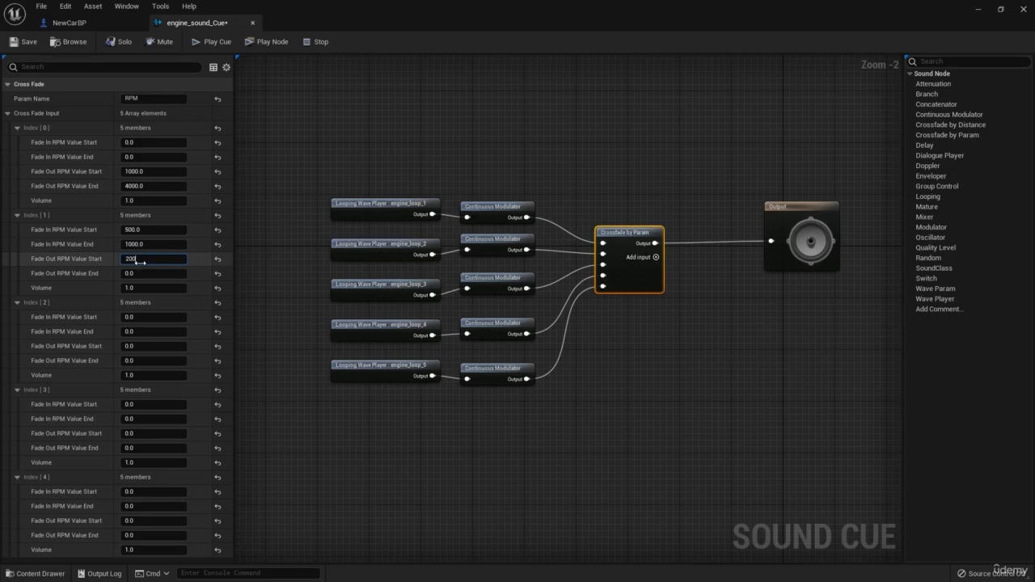
pyautogui.write('0')
pyautogui.click(138, 273)
pyautogui.write('4')
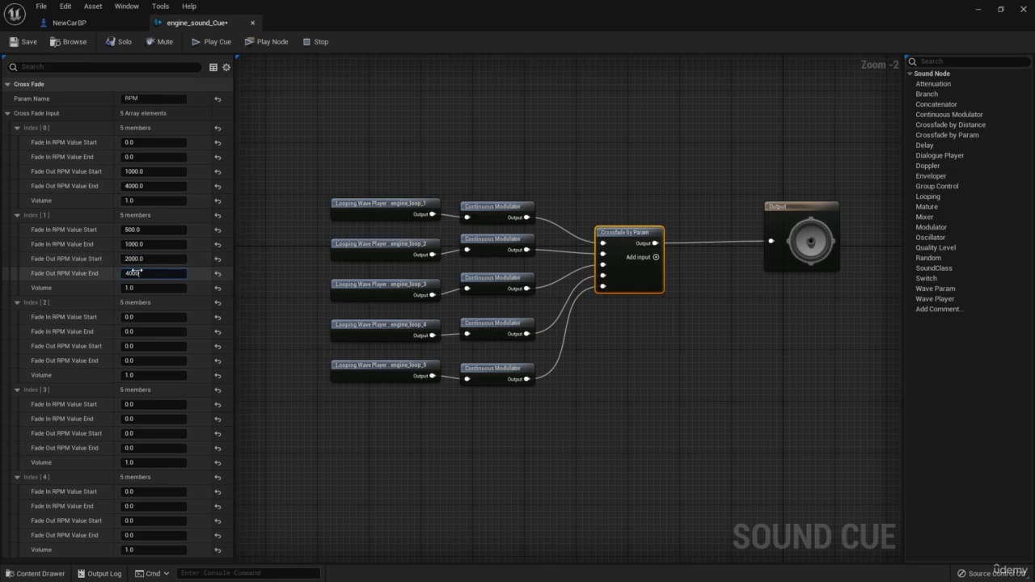
pyautogui.write('000')
pyautogui.press('Return')
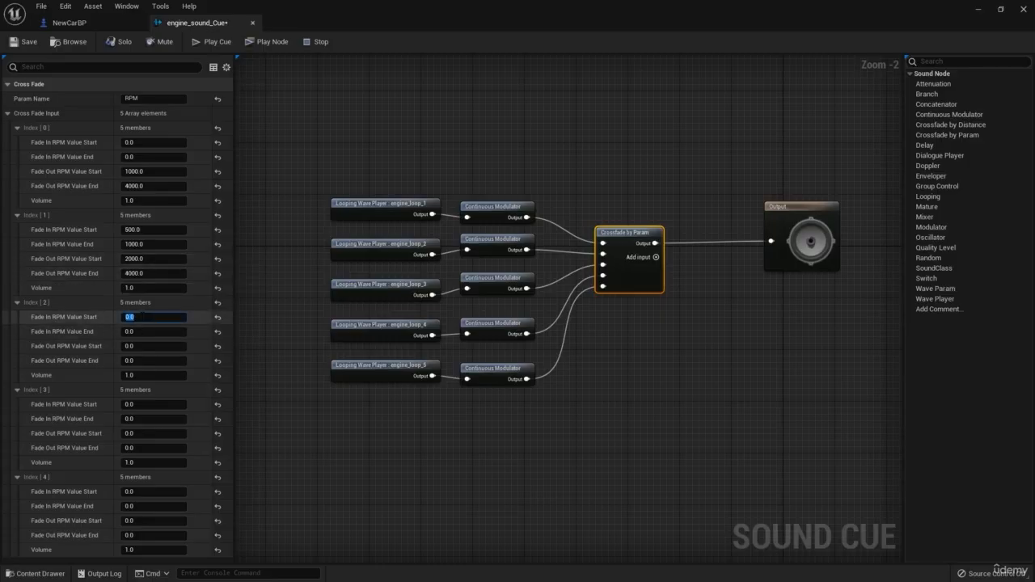
pyautogui.click(92, 309)
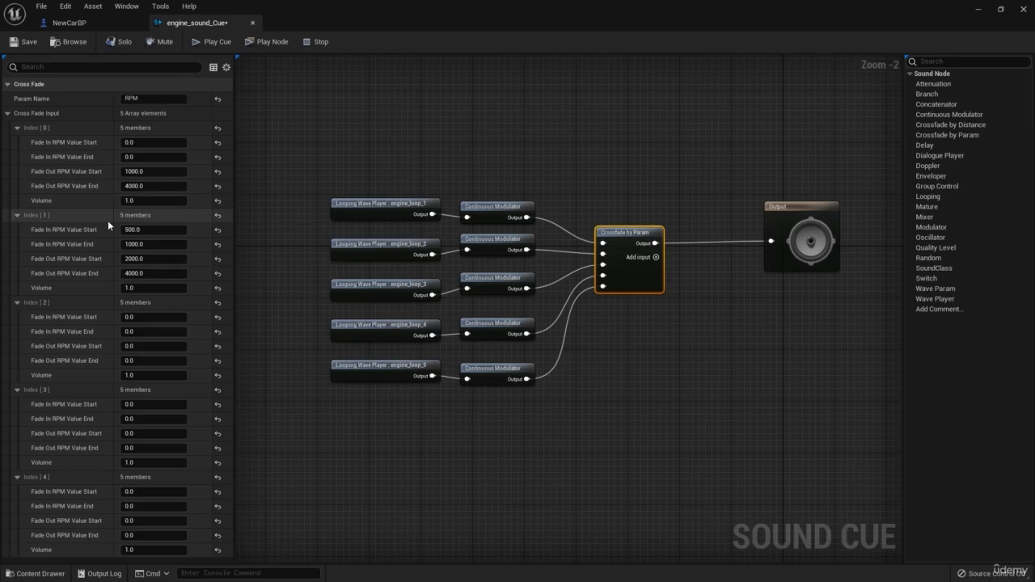
# Set Index [2] Fade In RPM Value Start to 1000 and End to 2000
pyautogui.click(143, 317)
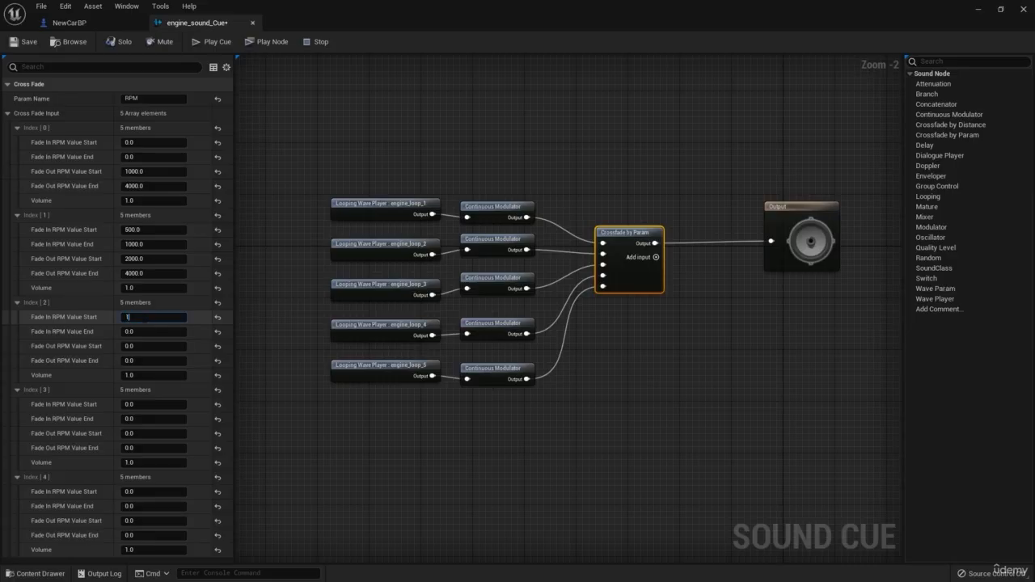
pyautogui.write('1000')
pyautogui.press('Tab')
pyautogui.write('20')
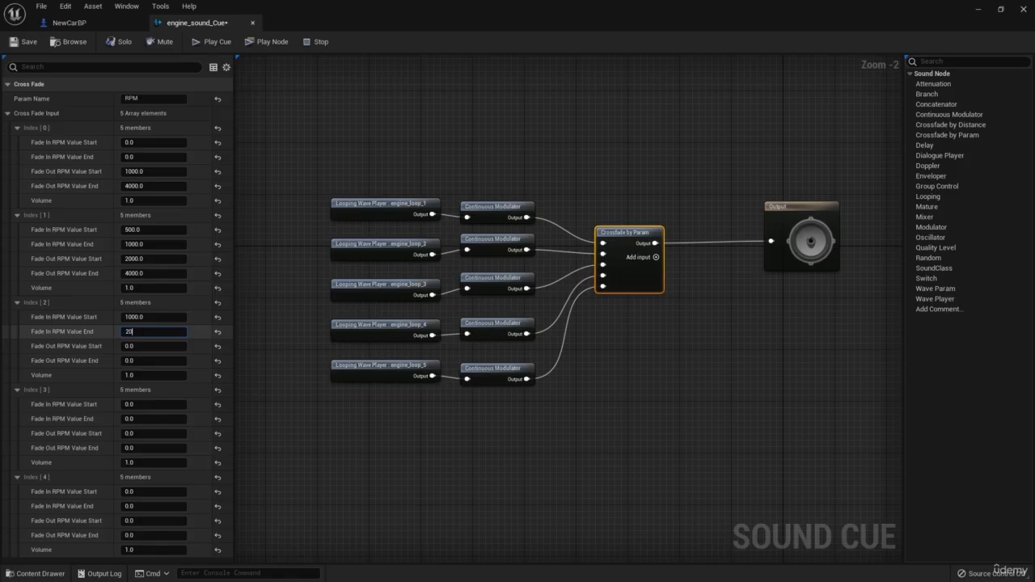
pyautogui.write('00')
pyautogui.press('Tab')
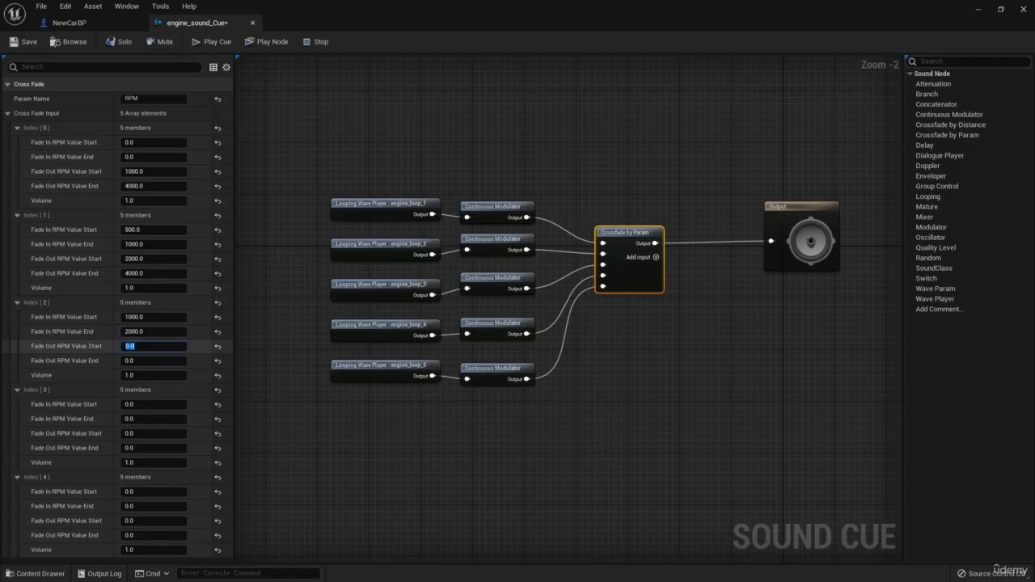
# Set Index [2] Fade Out RPM Value Start to 3800 and End to 5000
pyautogui.write('3800')
pyautogui.press('Tab')
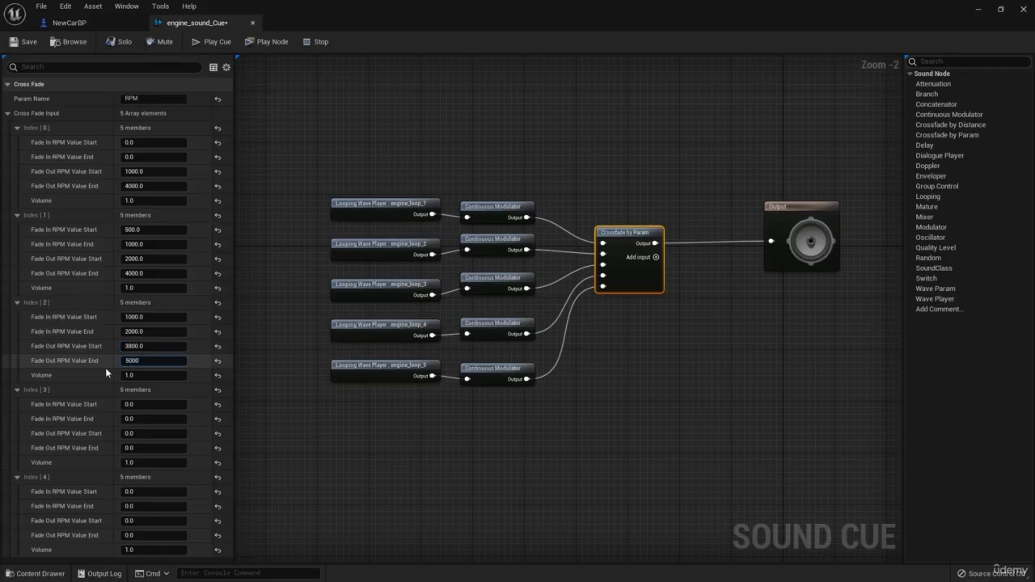
pyautogui.press('Return')
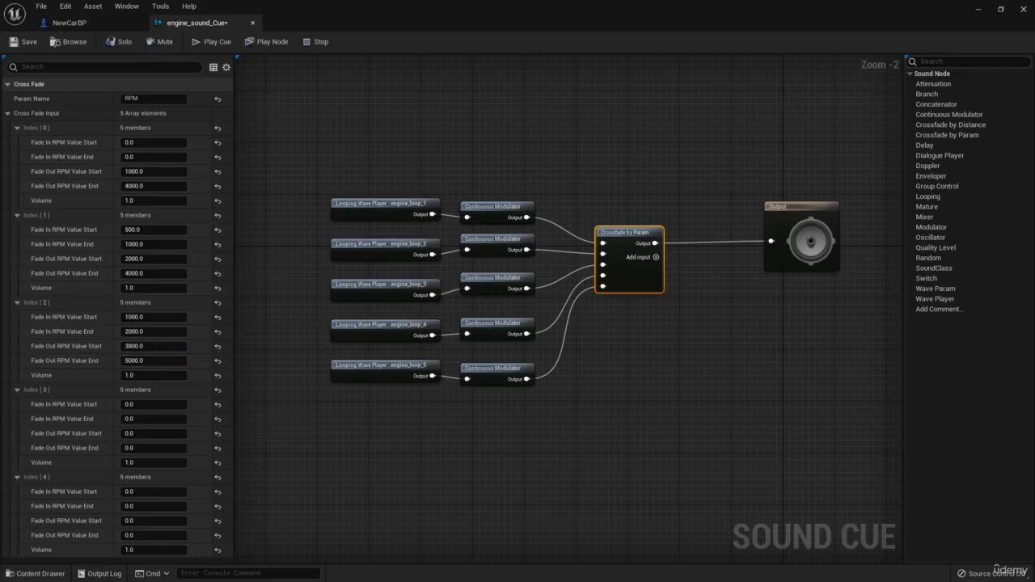
# Set Index [3] Fade In RPM Value Start to 1500 and End to 2500, and Fade Out Start to 5000 and End to 6000
pyautogui.click(159, 405)
pyautogui.write('1500')
pyautogui.click(149, 421)
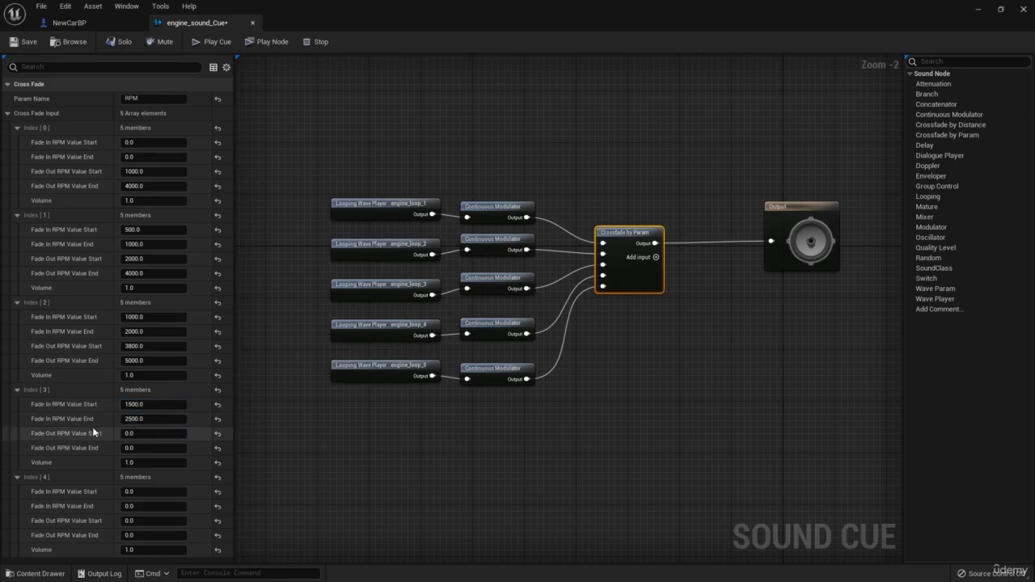
pyautogui.click(145, 434)
pyautogui.write('5000')
pyautogui.press('Tab')
pyautogui.write('600')
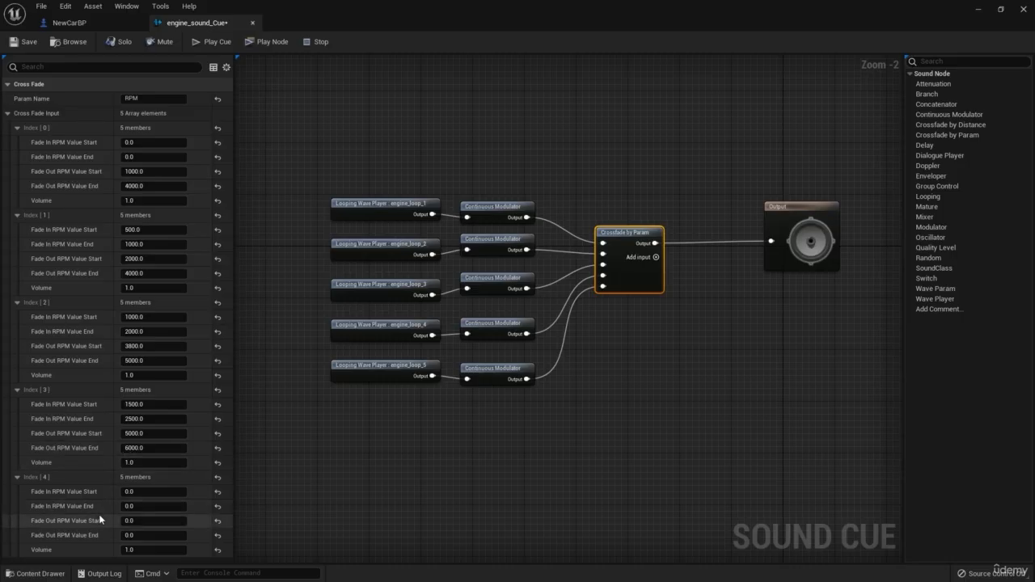
# Set Index [4] Fade In RPM Value Start to 2500 and End to 3500, and Fade Out Start to 6000 and End to 8000
pyautogui.click(165, 493)
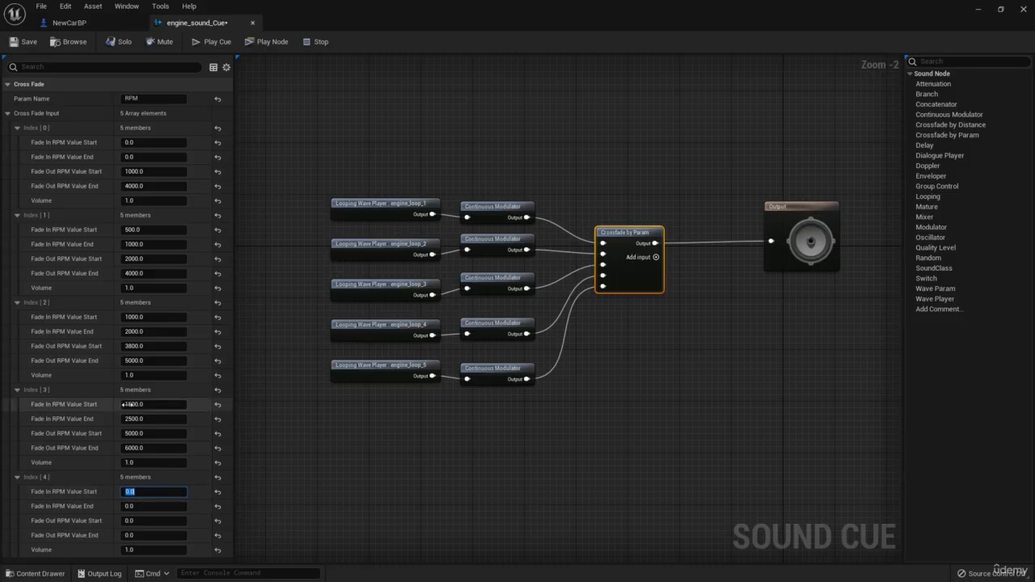
pyautogui.write('4500')
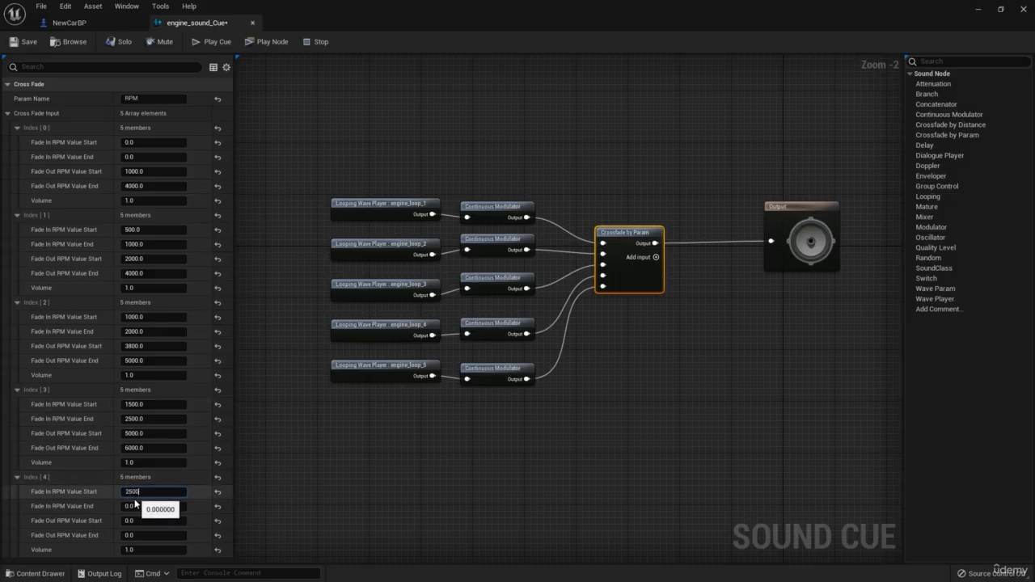
pyautogui.click(142, 506)
pyautogui.write('3500')
pyautogui.press('Return')
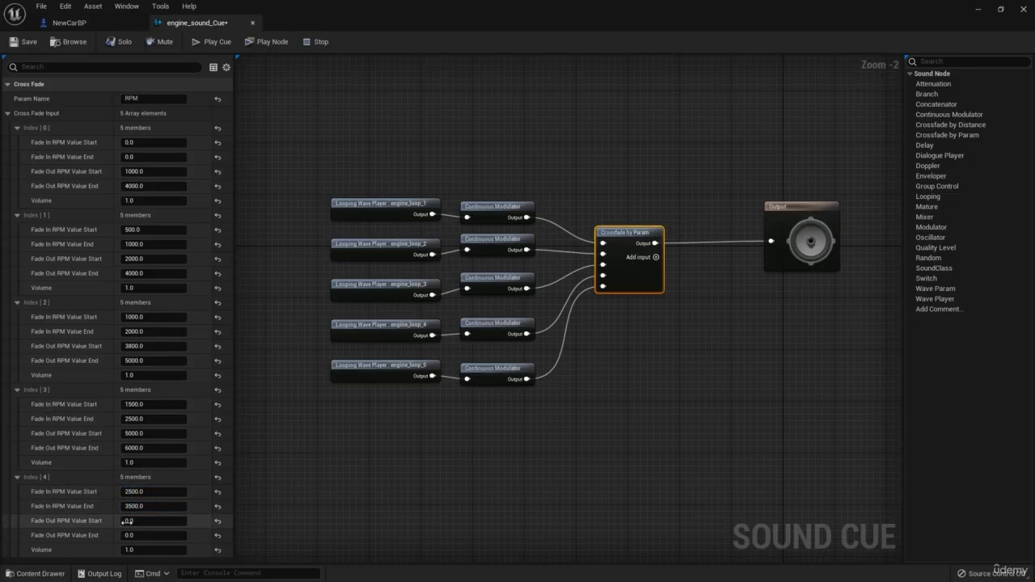
pyautogui.click(130, 522)
pyautogui.write('6000')
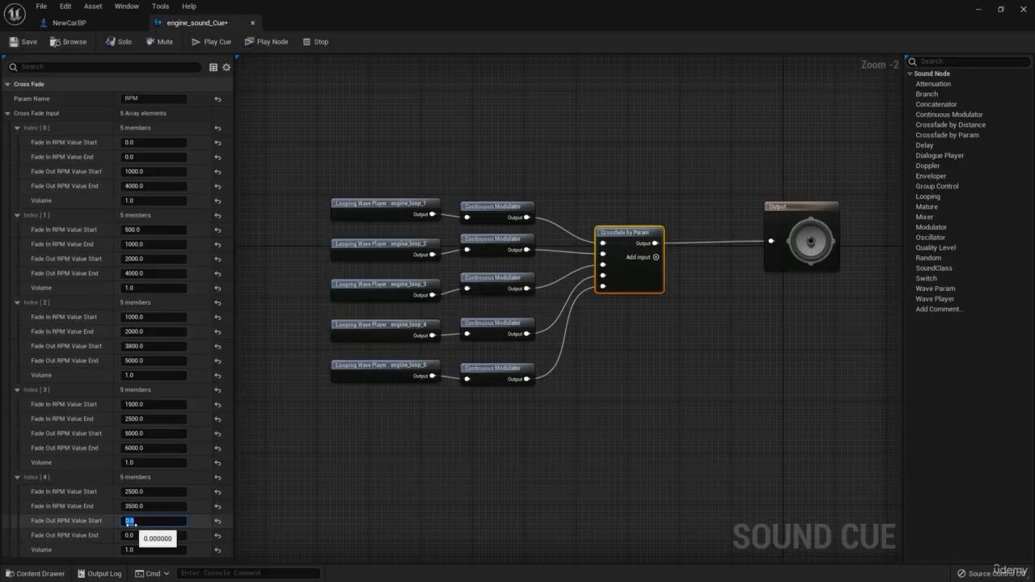
pyautogui.click(129, 534)
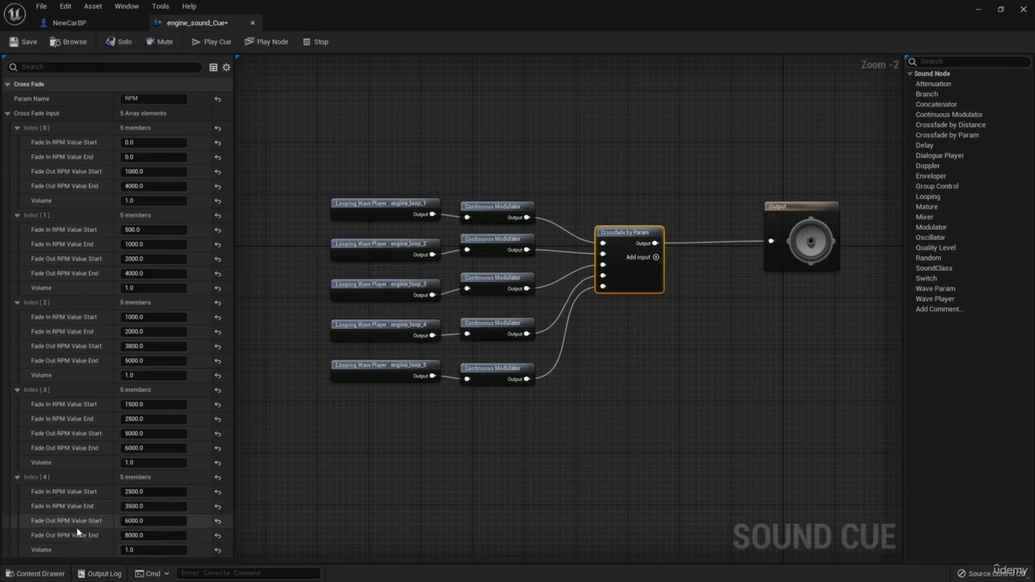
# Set the Volume of Index [3] to 0.6, Index [2] and [1] to 0.5 and Index [0] to 0.4, and save the cue
pyautogui.click(130, 463)
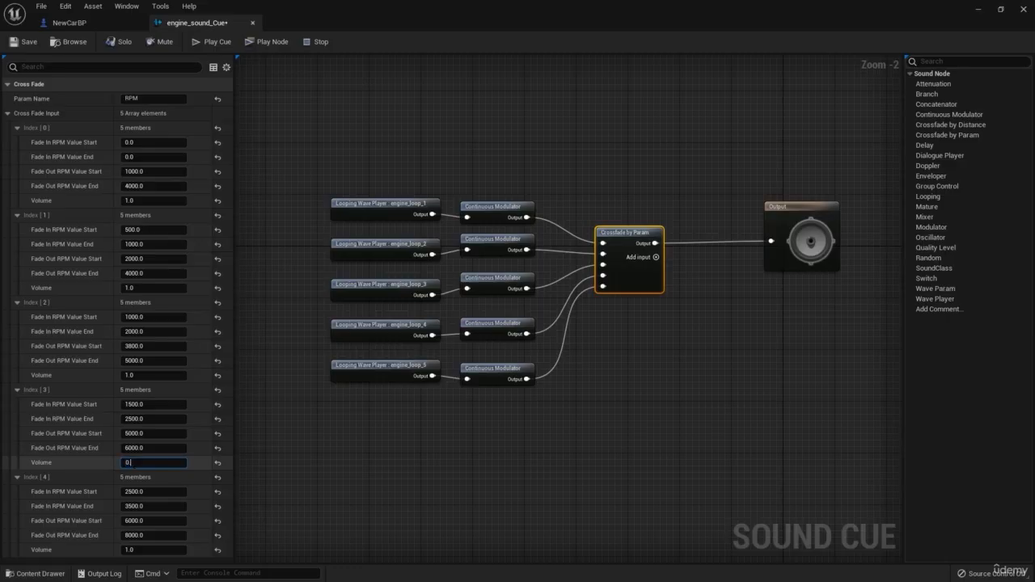
pyautogui.click(129, 375)
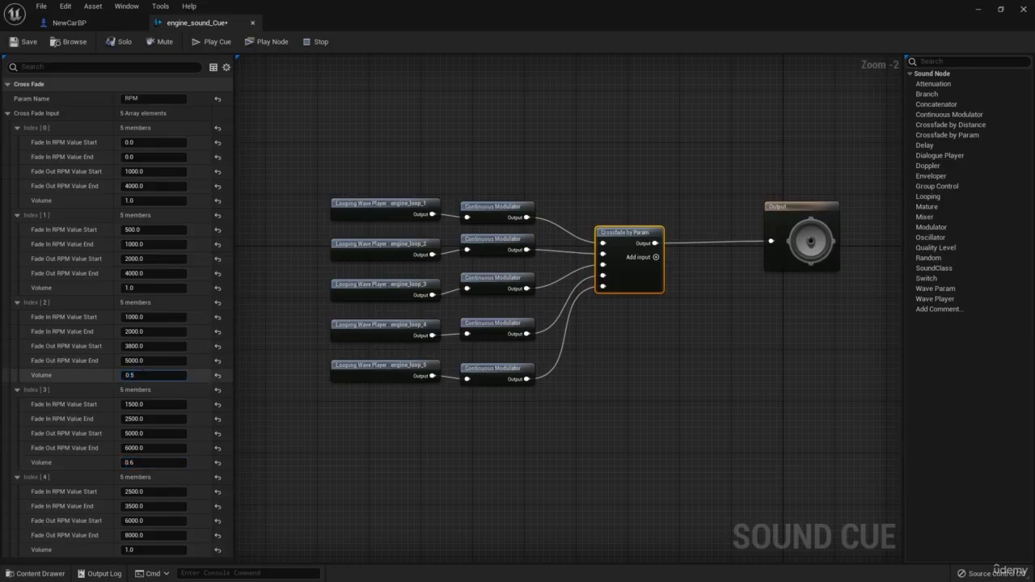
pyautogui.click(131, 288)
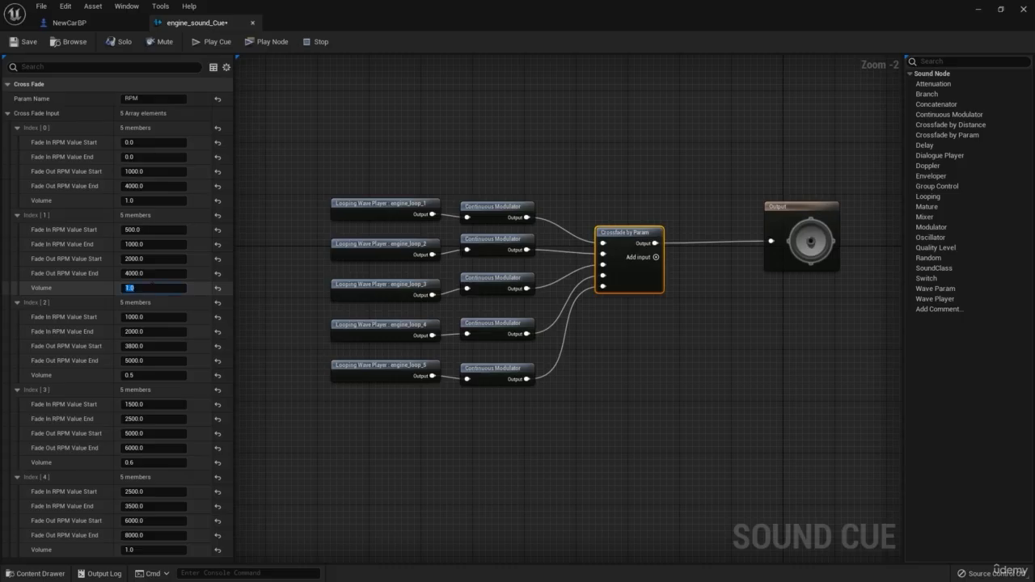
pyautogui.click(137, 200)
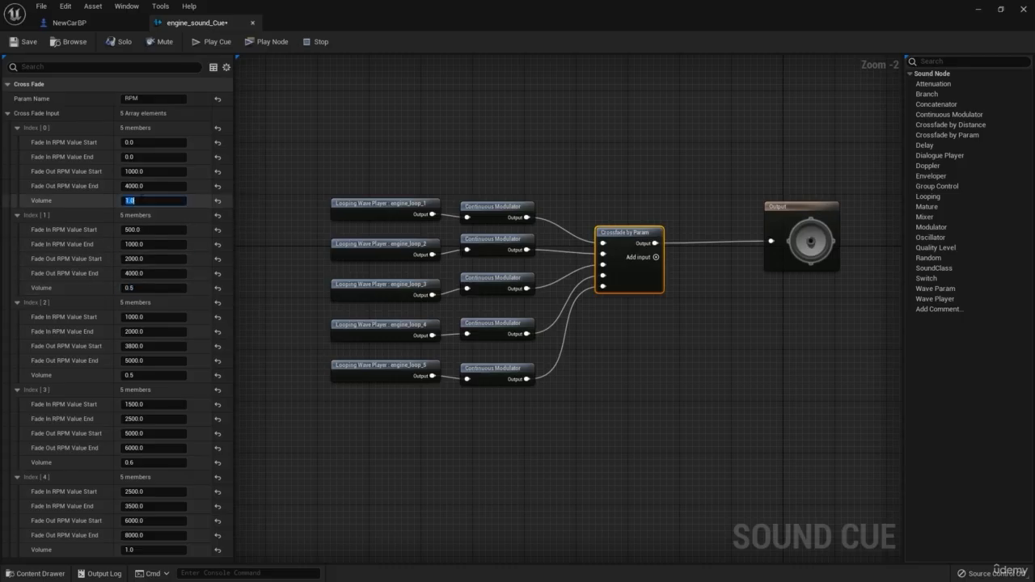
pyautogui.press('Return')
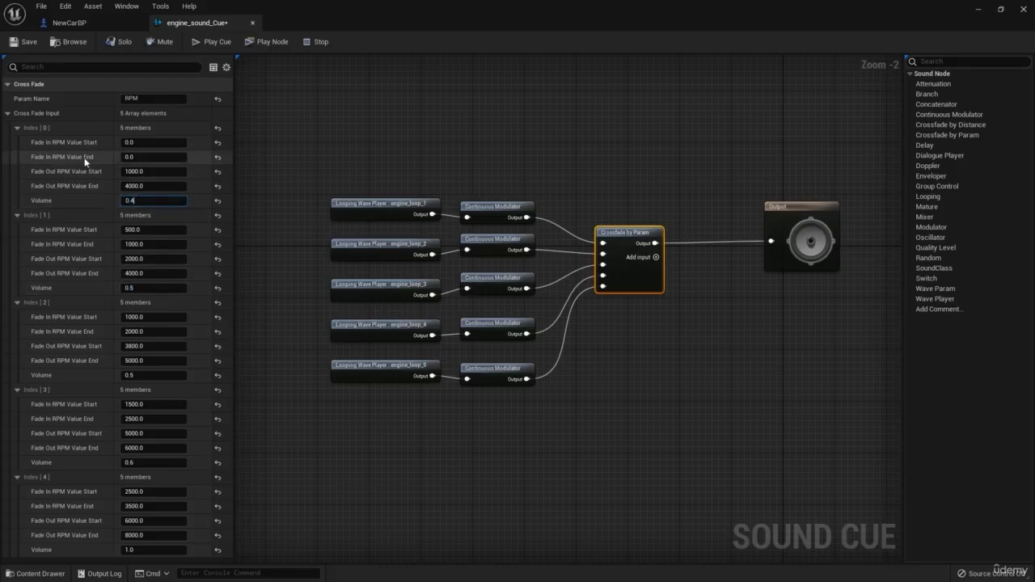
pyautogui.click(24, 41)
pyautogui.moveTo(364, 190); pyautogui.dragTo(453, 169, button='right')
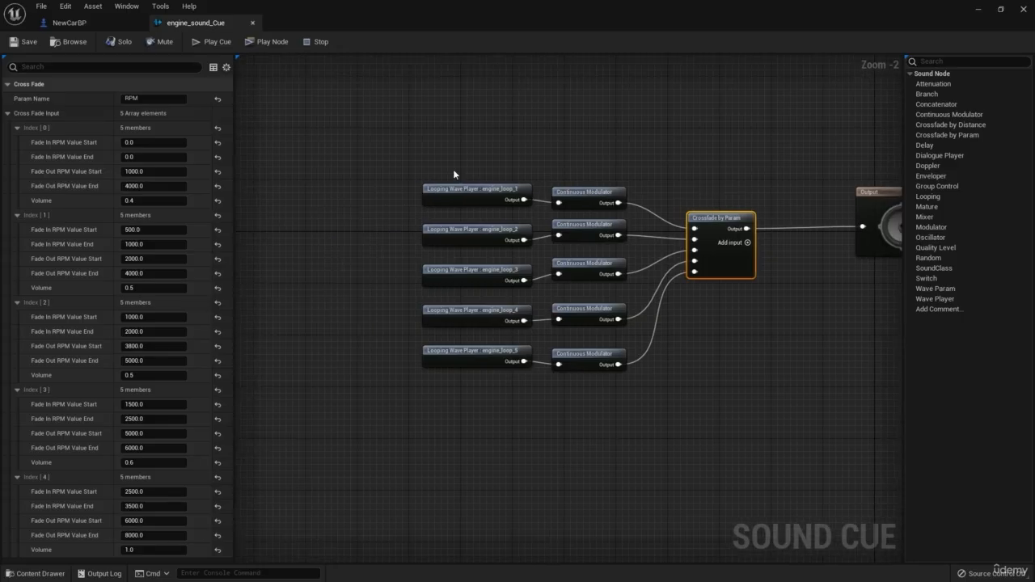
pyautogui.scroll(-2, 453, 169)
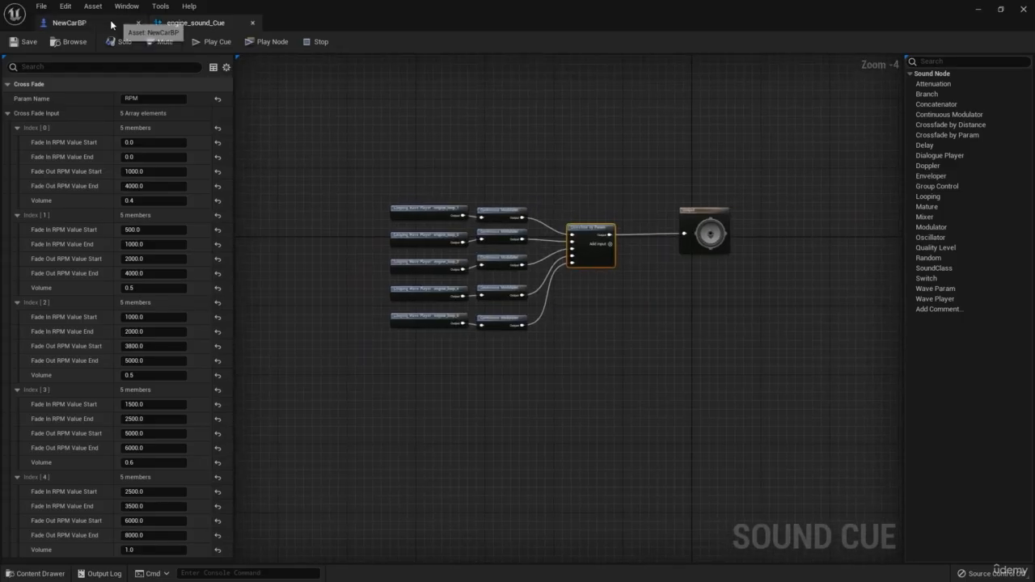
# Switch to the NewCarBP blueprint and select its Mesh (VehicleMesh) component
pyautogui.click(70, 23)
pyautogui.click(105, 187)
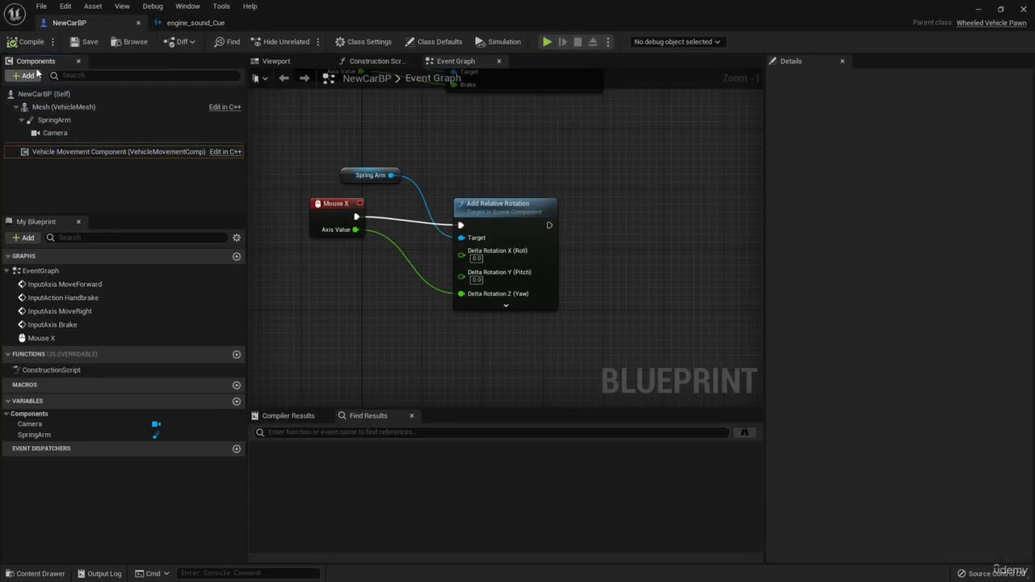
pyautogui.click(36, 108)
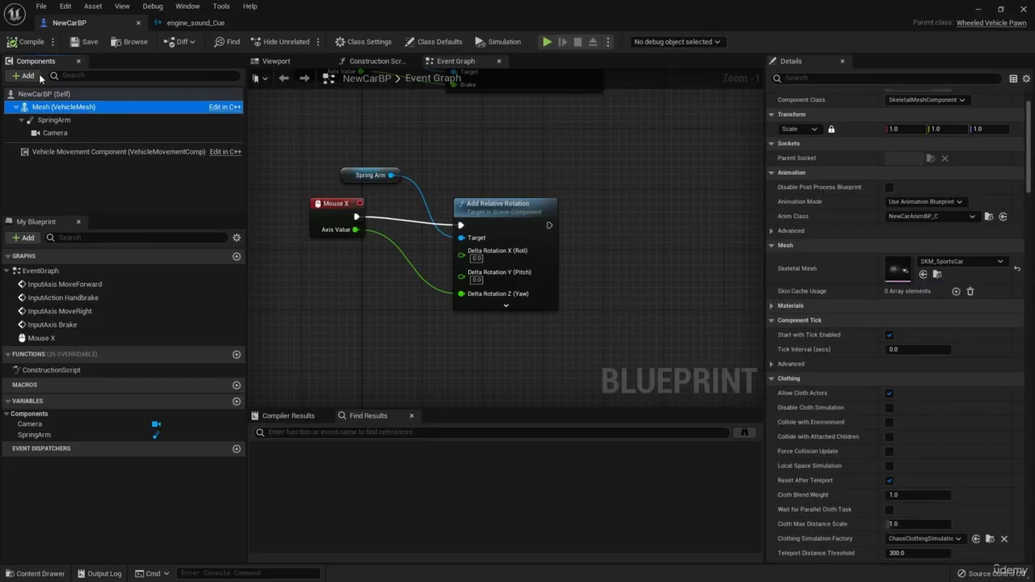
# Try adding a Media Sound component under the vehicle mesh, and delete it
pyautogui.click(24, 75)
pyautogui.write('sound')
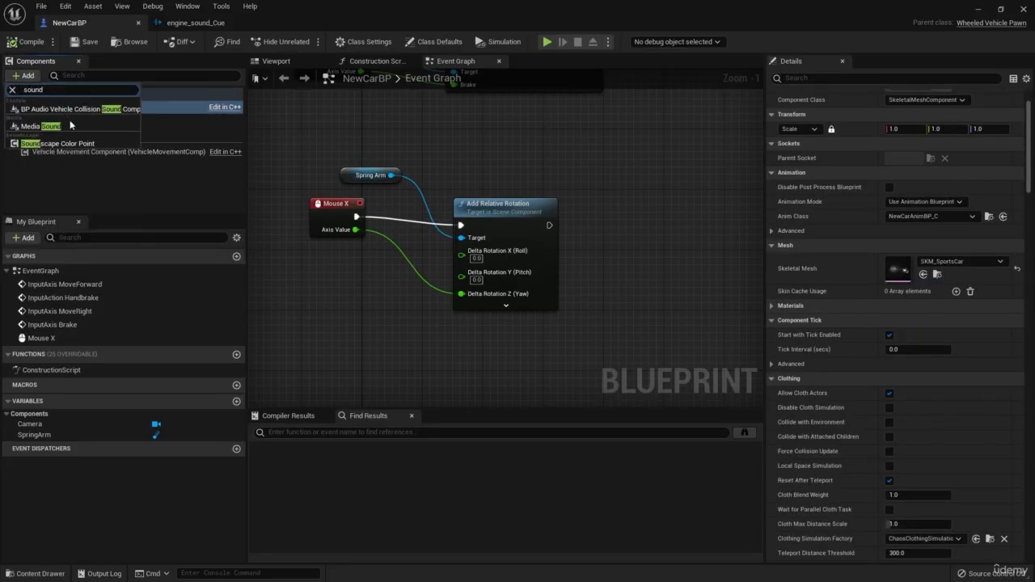
pyautogui.click(69, 126)
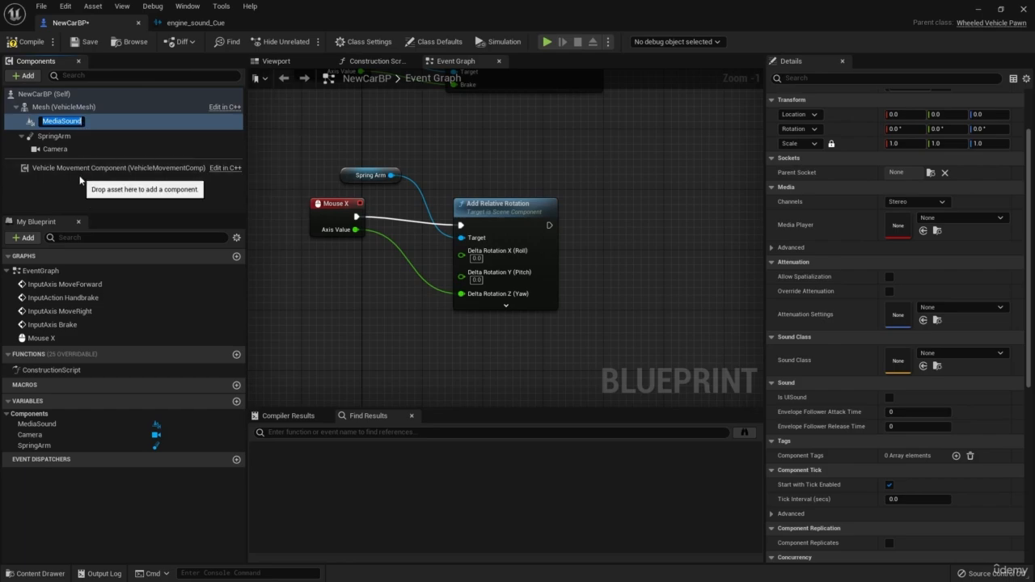
pyautogui.click(65, 172)
pyautogui.click(52, 121)
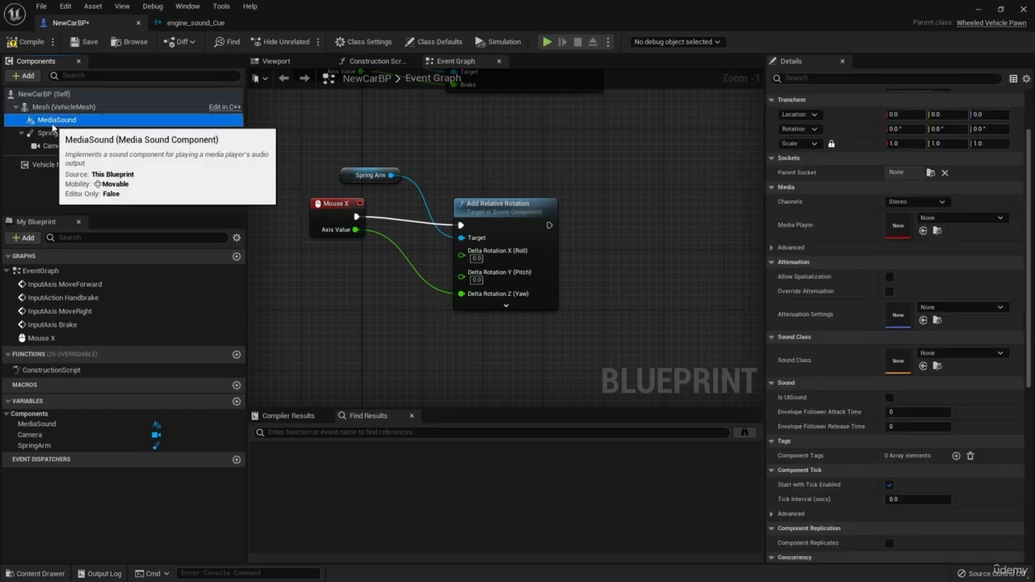
pyautogui.press('Delete')
# Add an Audio component using engine_sound_Cue under the vehicle mesh, and check its Sound asset setting
pyautogui.click(38, 76)
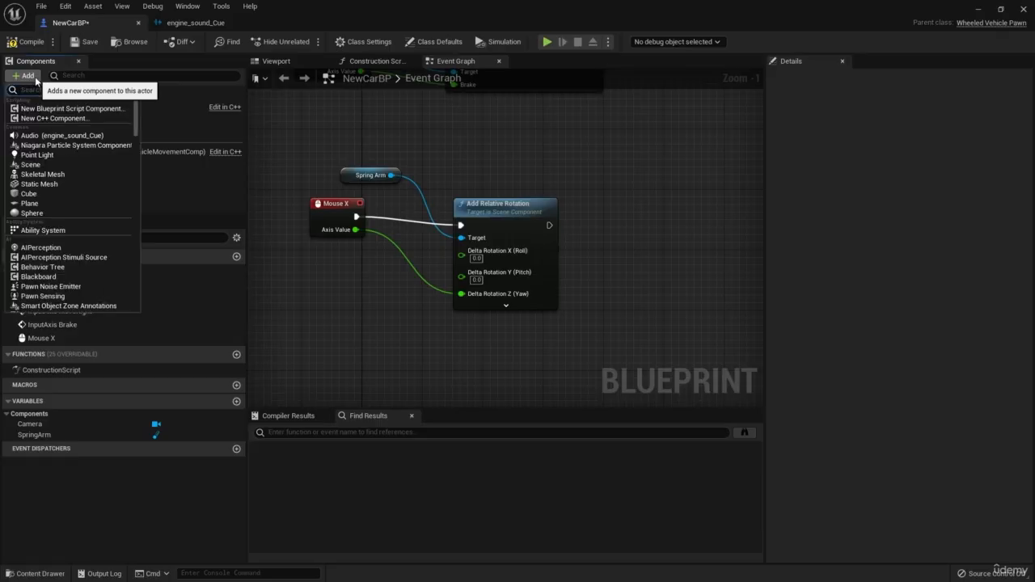
pyautogui.click(67, 135)
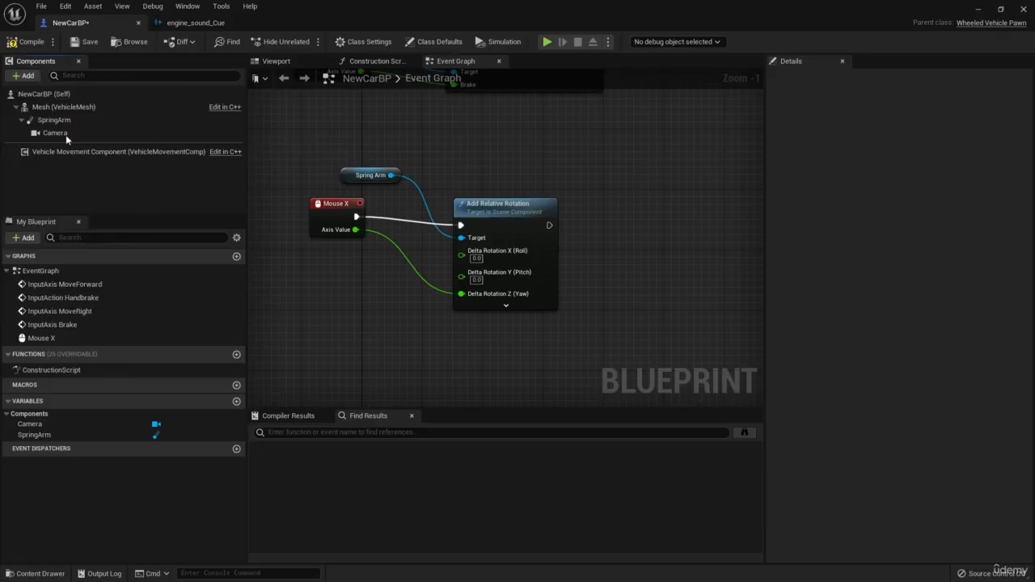
pyautogui.click(53, 134)
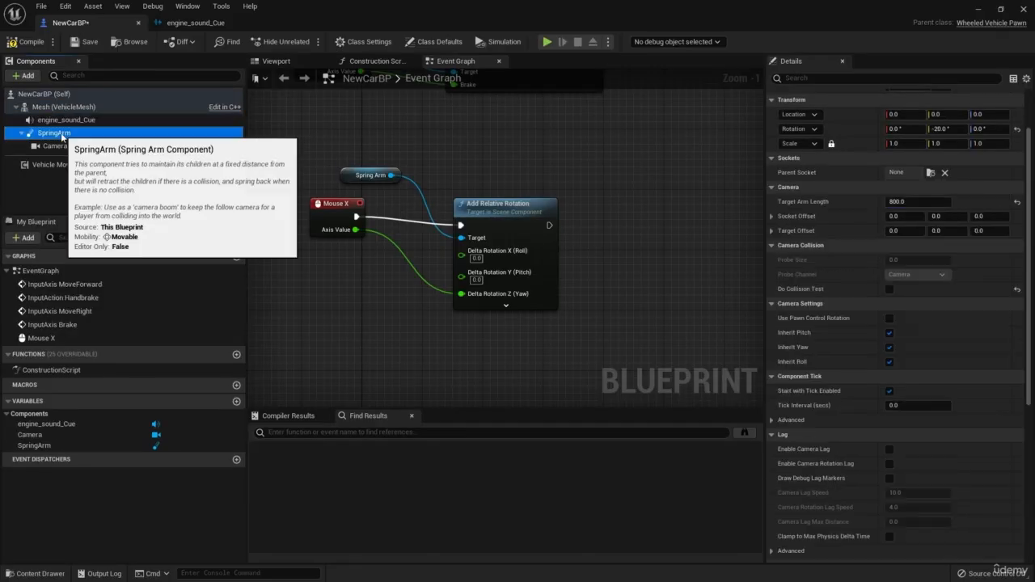
pyautogui.click(65, 120)
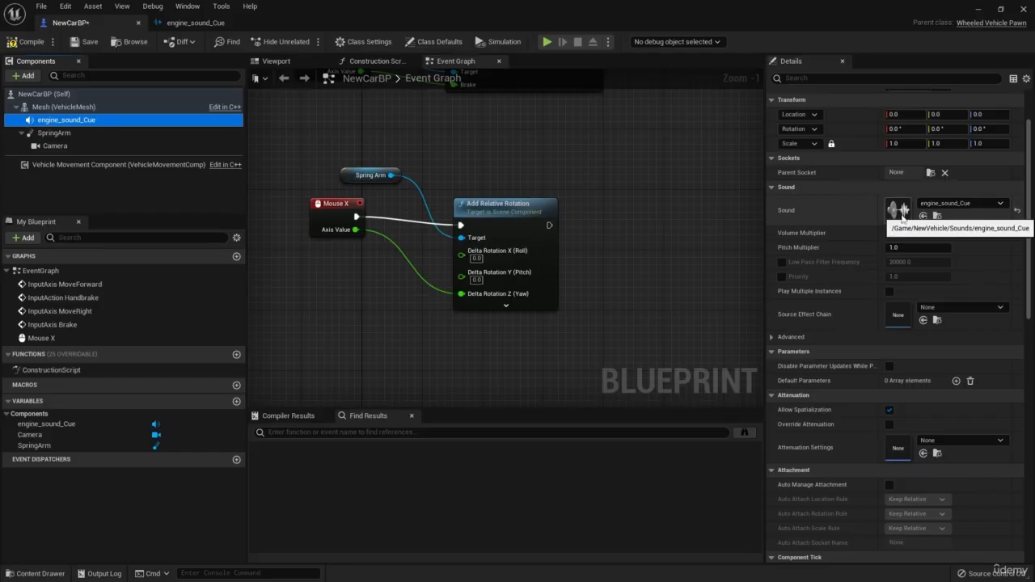
pyautogui.click(971, 203)
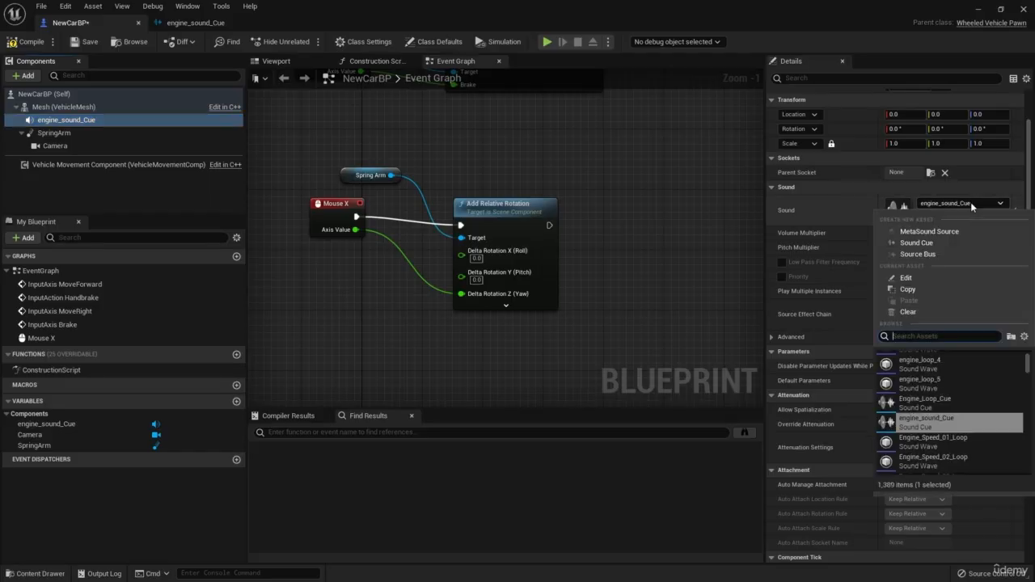
pyautogui.click(819, 194)
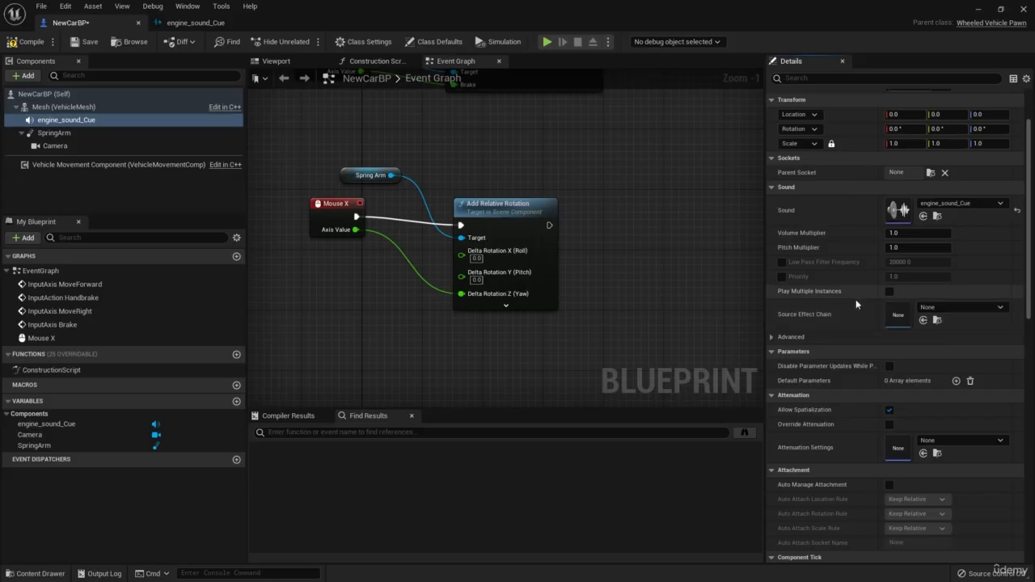
# Add an Event Tick node to the Event Graph and place it just below the Mouse X nodes
pyautogui.moveTo(612, 276); pyautogui.dragTo(643, 231, button='right')
pyautogui.scroll(-6, 643, 231)
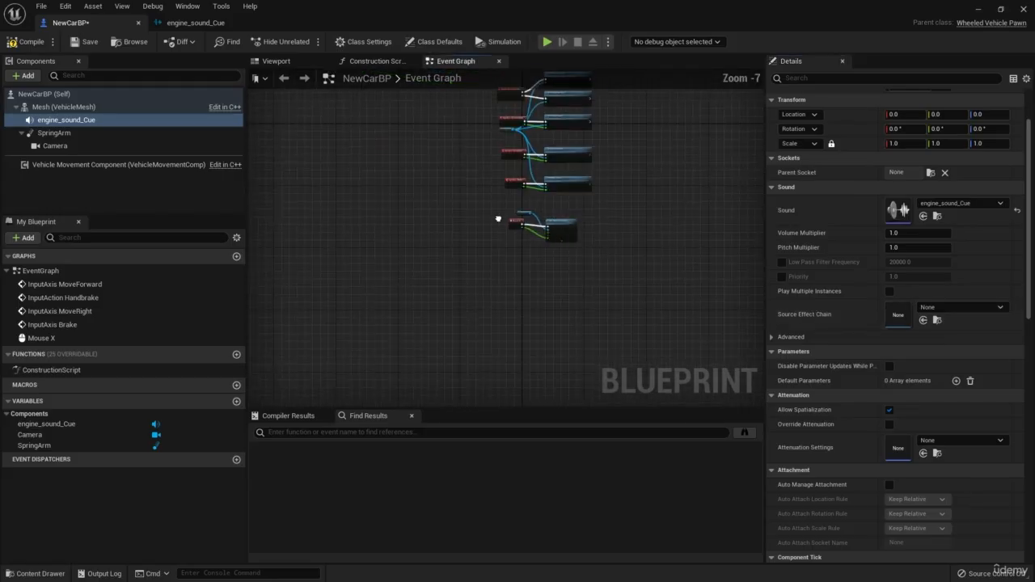
pyautogui.moveTo(497, 220); pyautogui.dragTo(459, 230, button='right')
pyautogui.rightClick(472, 351)
pyautogui.write('e')
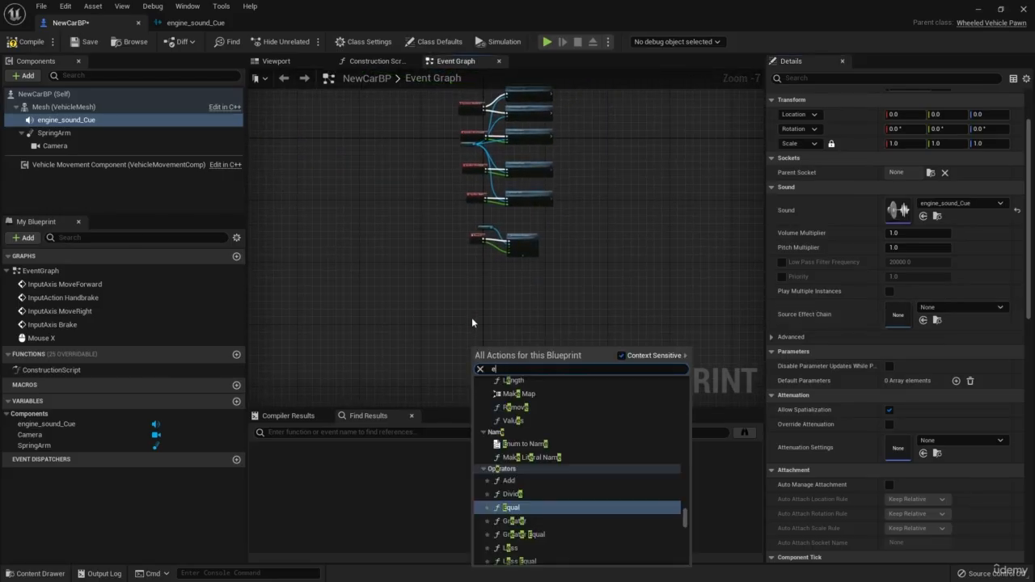
pyautogui.write('vent tick')
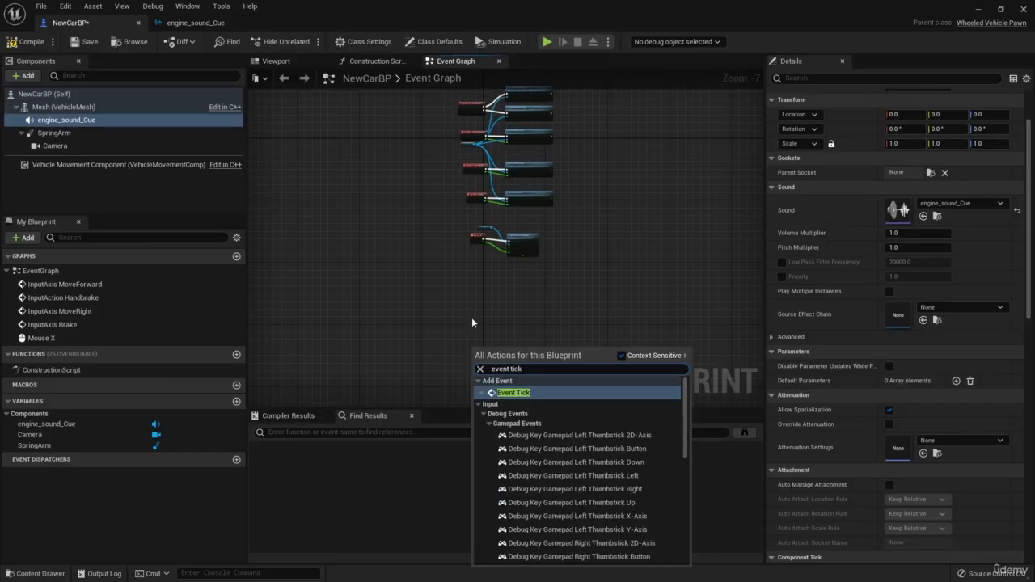
pyautogui.press('Return')
pyautogui.scroll(3, 472, 323)
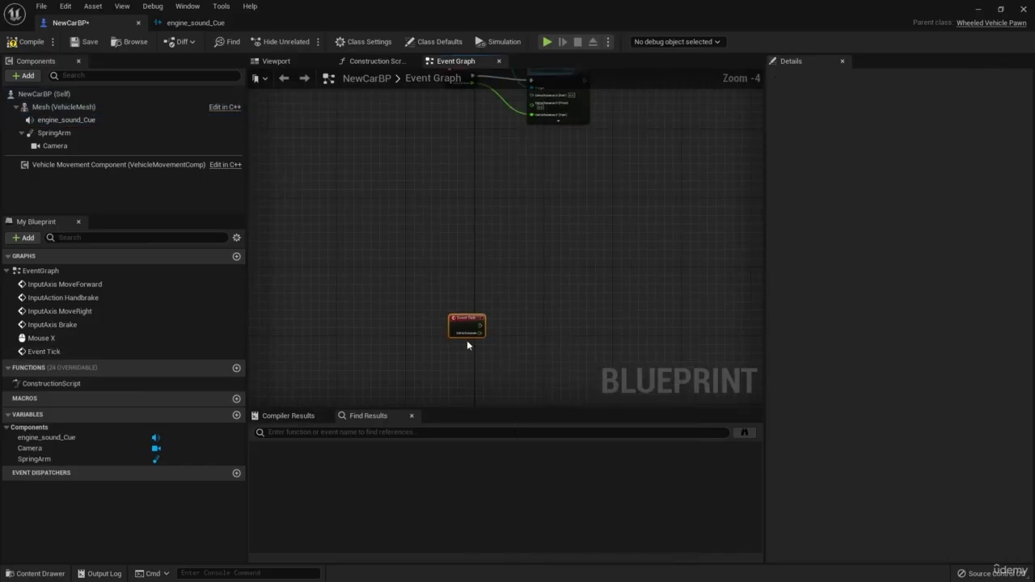
pyautogui.moveTo(466, 340); pyautogui.dragTo(474, 184)
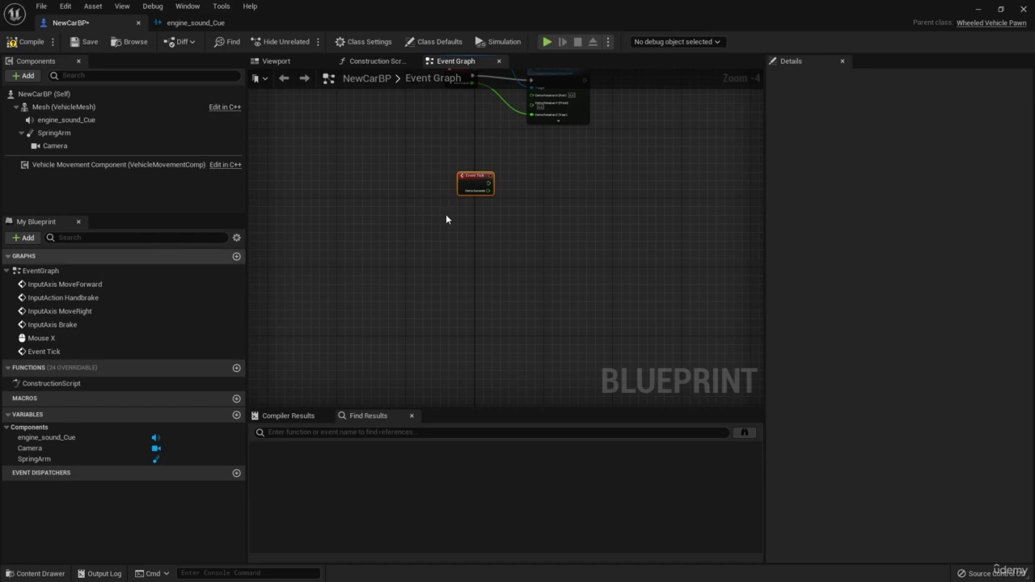
pyautogui.click(486, 220)
# Add an Engine Sound Cue reference below Event Tick and attach a Set Float Parameter node targeting Audio Parameter Controller Interface
pyautogui.scroll(2, 506, 224)
pyautogui.moveTo(417, 310)
pyautogui.mouseDown(button='right')
pyautogui.moveTo(397, 305)
pyautogui.moveTo(386, 331)
pyautogui.moveTo(432, 317)
pyautogui.mouseUp(button='right')
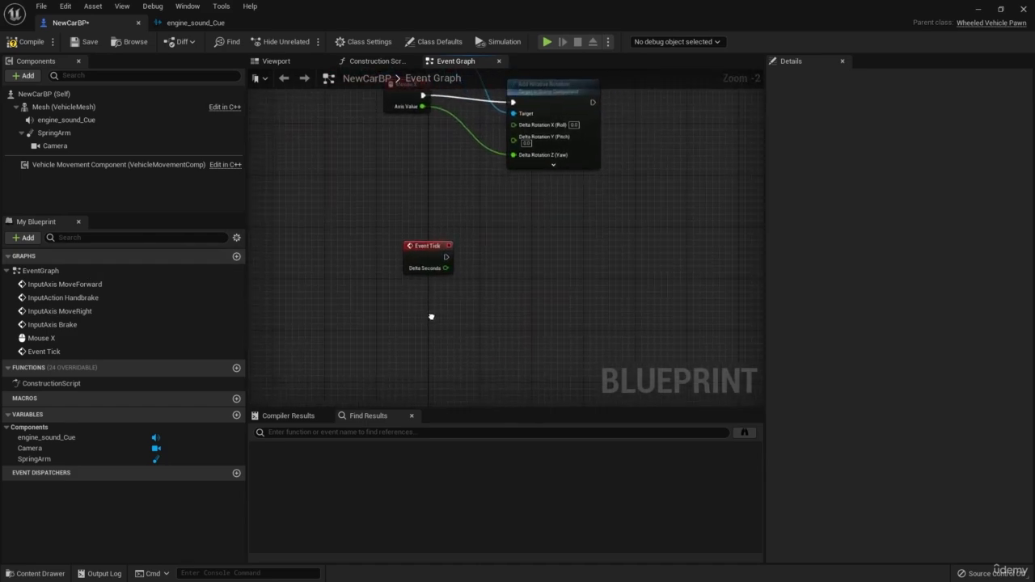
pyautogui.click(65, 121)
pyautogui.moveTo(66, 120); pyautogui.dragTo(546, 273)
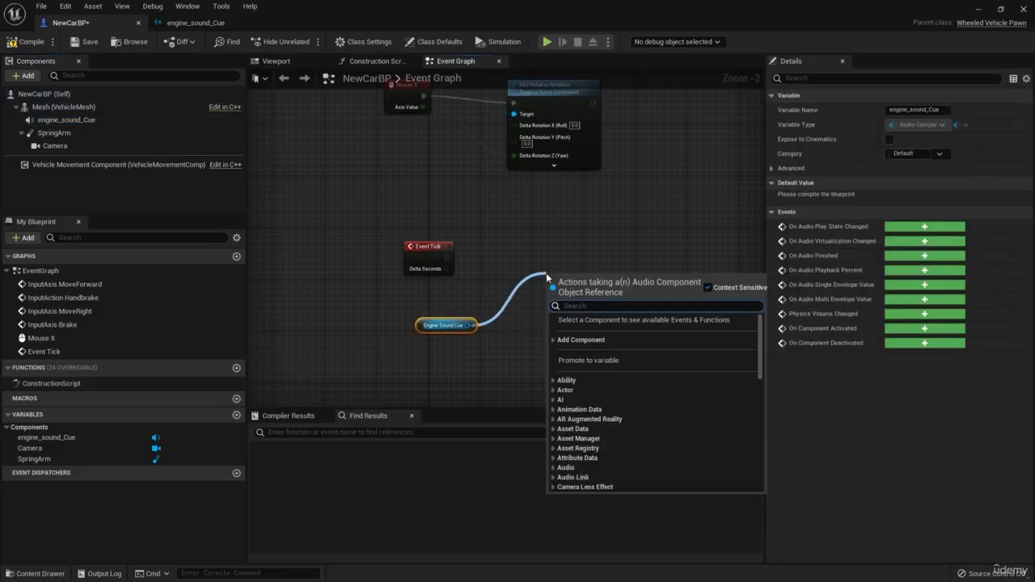
pyautogui.write('set float')
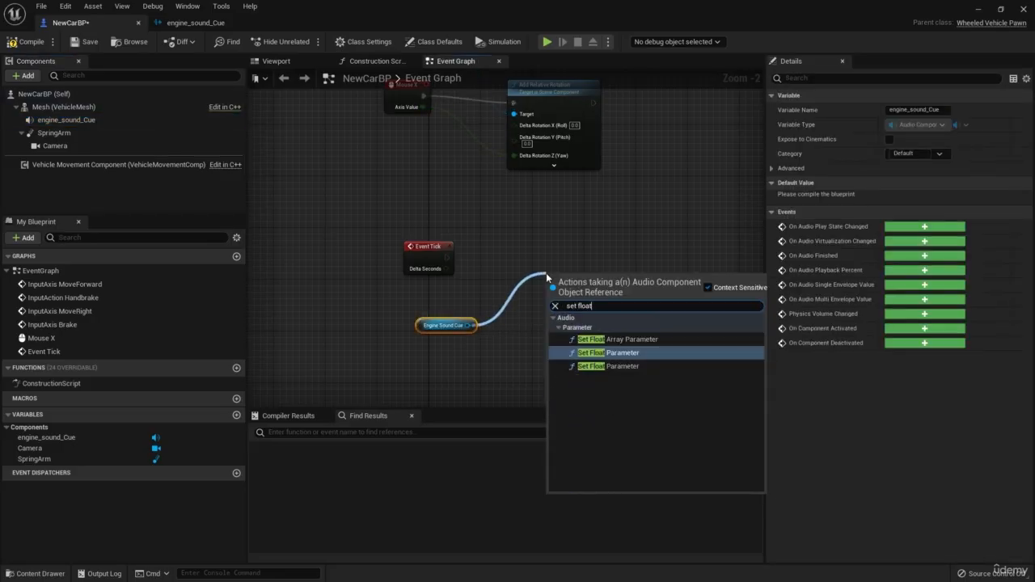
pyautogui.press('Return')
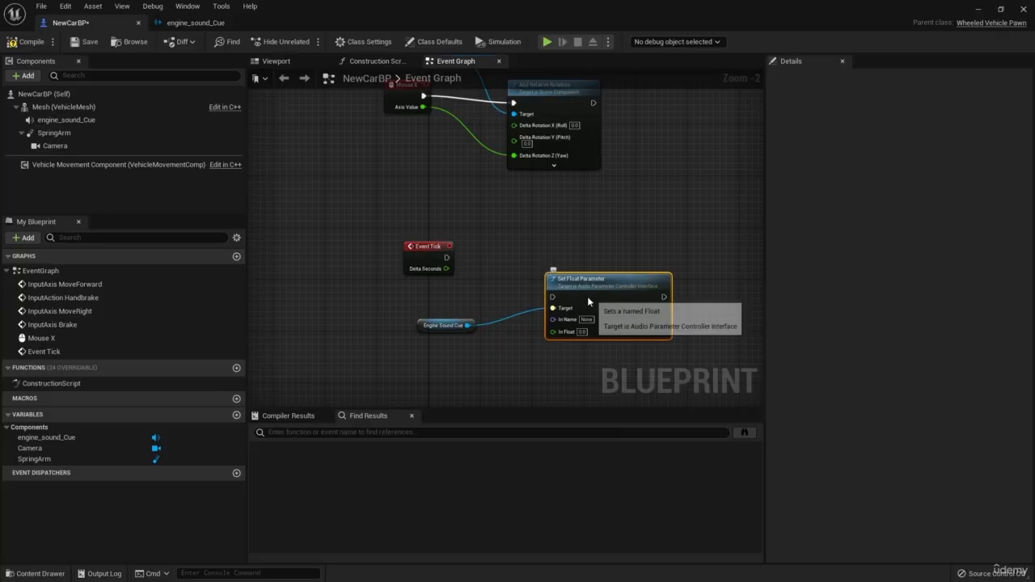
# Add a second Set Float Parameter node, targeting Audio Component, from the Engine Sound Cue reference
pyautogui.moveTo(564, 317); pyautogui.dragTo(556, 273, button='right')
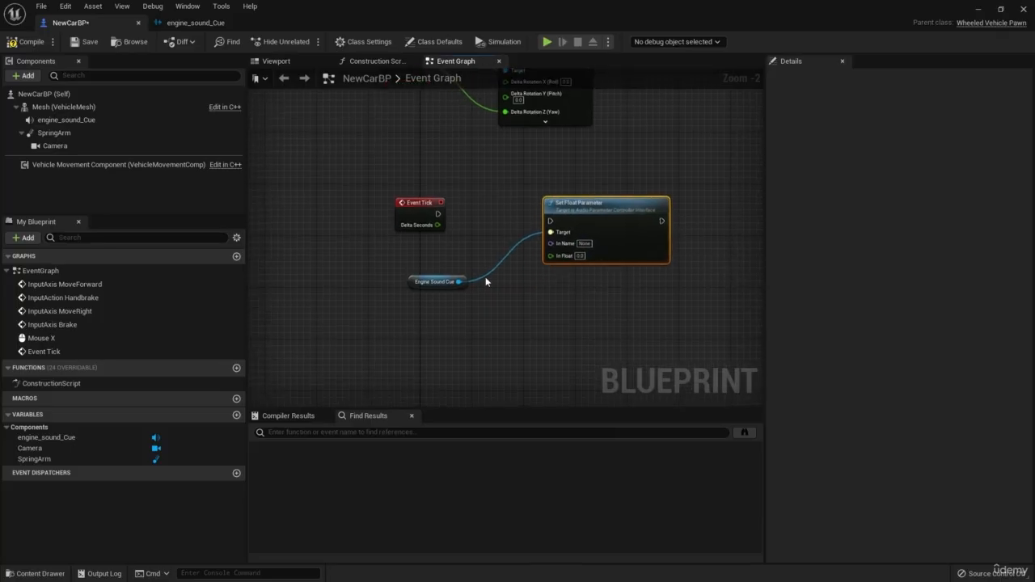
pyautogui.moveTo(459, 281); pyautogui.dragTo(515, 313)
pyautogui.write('set')
pyautogui.press('Down')
pyautogui.press('Down')
pyautogui.press('Down')
pyautogui.press('Down')
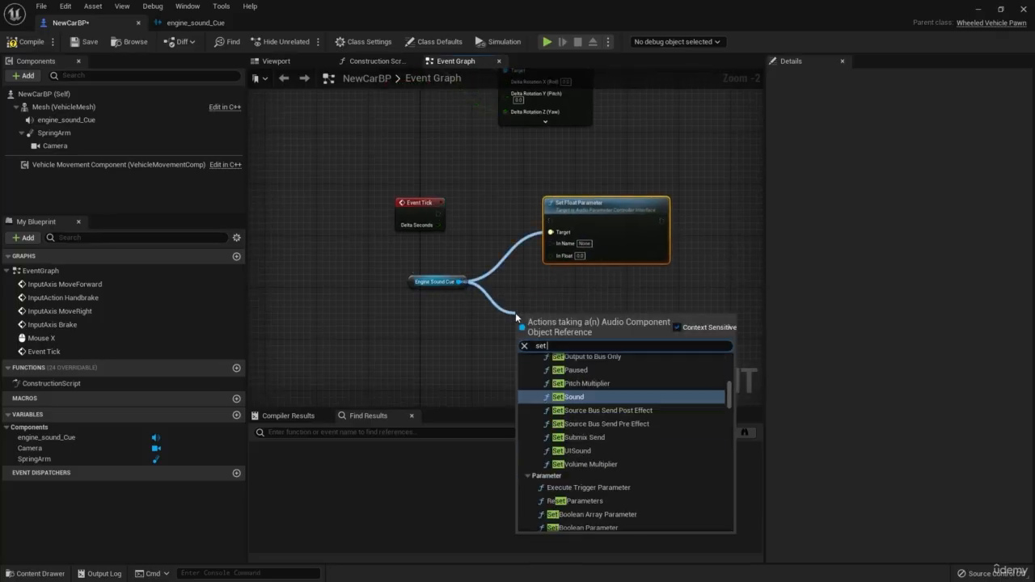
pyautogui.write('float')
pyautogui.press('Return')
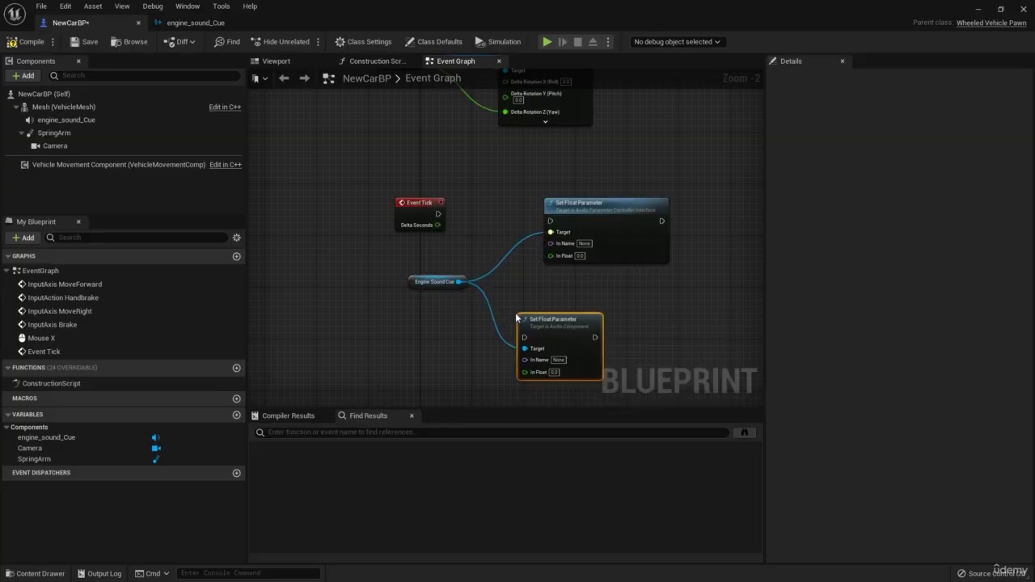
# Delete the interface-targeted Set Float Parameter node, place the Audio Component version beside Event Tick and connect their execution pins
pyautogui.click(597, 232)
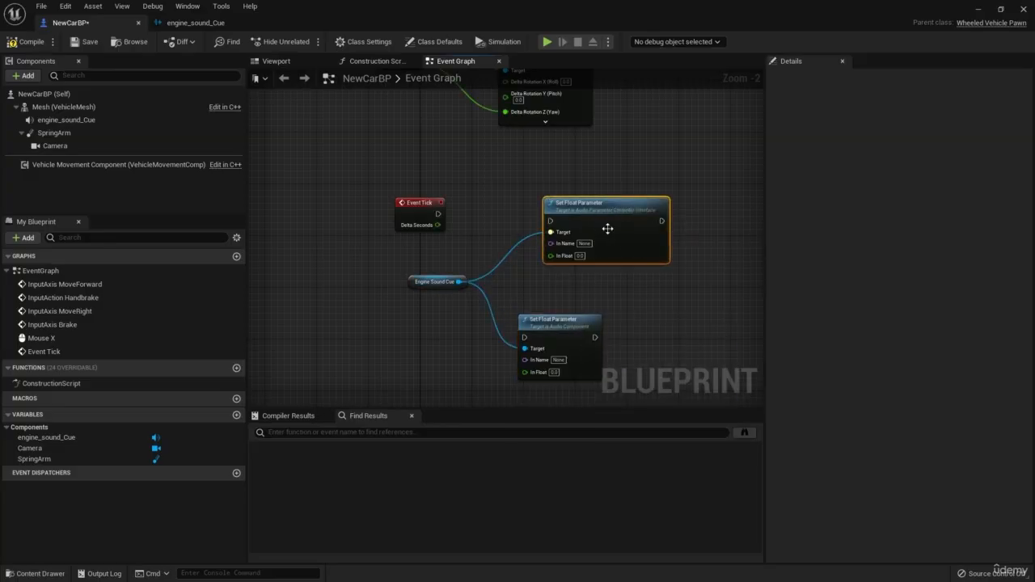
pyautogui.press('Delete')
pyautogui.moveTo(558, 319); pyautogui.dragTo(525, 190)
pyautogui.moveTo(437, 214); pyautogui.dragTo(495, 209)
pyautogui.moveTo(503, 194); pyautogui.dragTo(536, 193)
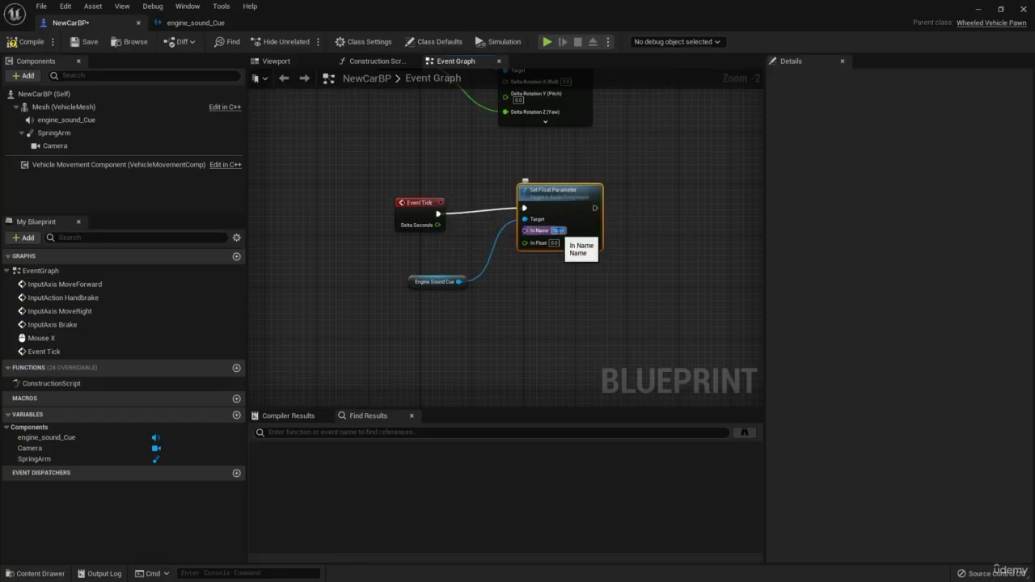
# Set the Set Float Parameter node's In Name to RPM and add a Vehicle Movement Component reference to the graph
pyautogui.write('s')
pyautogui.click(492, 286)
pyautogui.moveTo(492, 285); pyautogui.dragTo(546, 314, button='right')
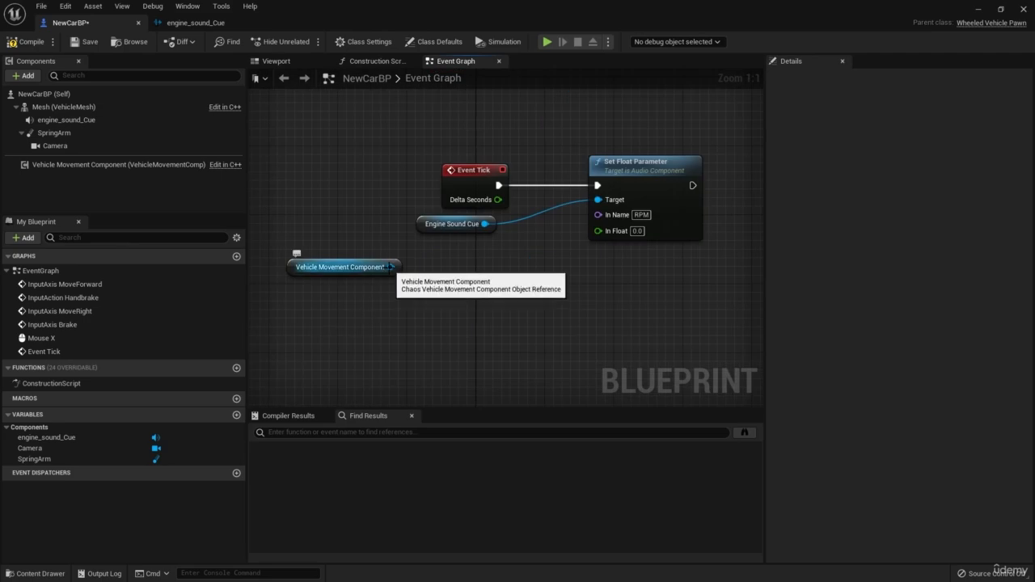
# Add a Get Forward Speed node from Vehicle Movement Component and connect its Return Value to In Float on Set Float Parameter
pyautogui.moveTo(390, 267); pyautogui.dragTo(496, 322)
pyautogui.write('get speed')
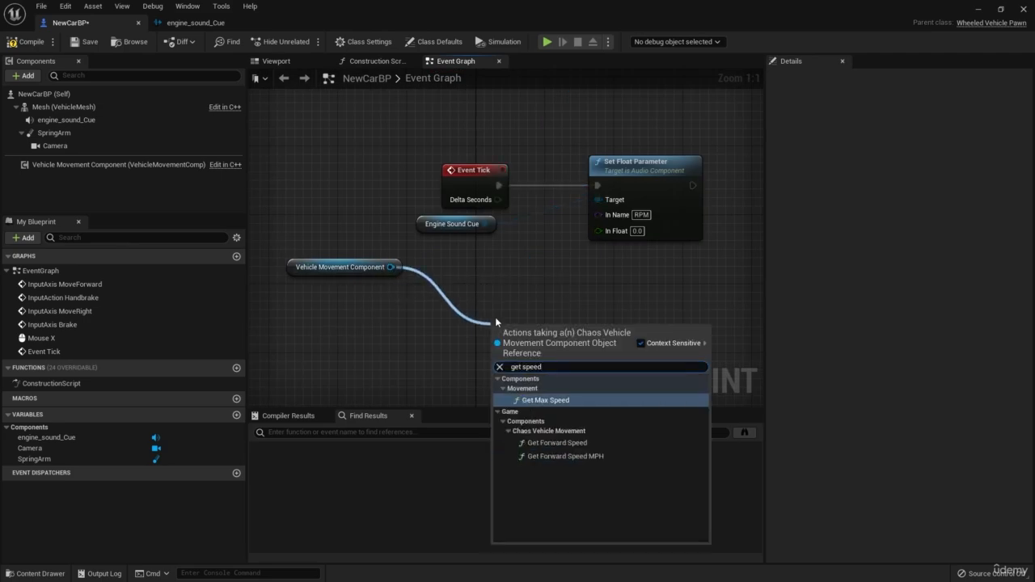
pyautogui.click(589, 441)
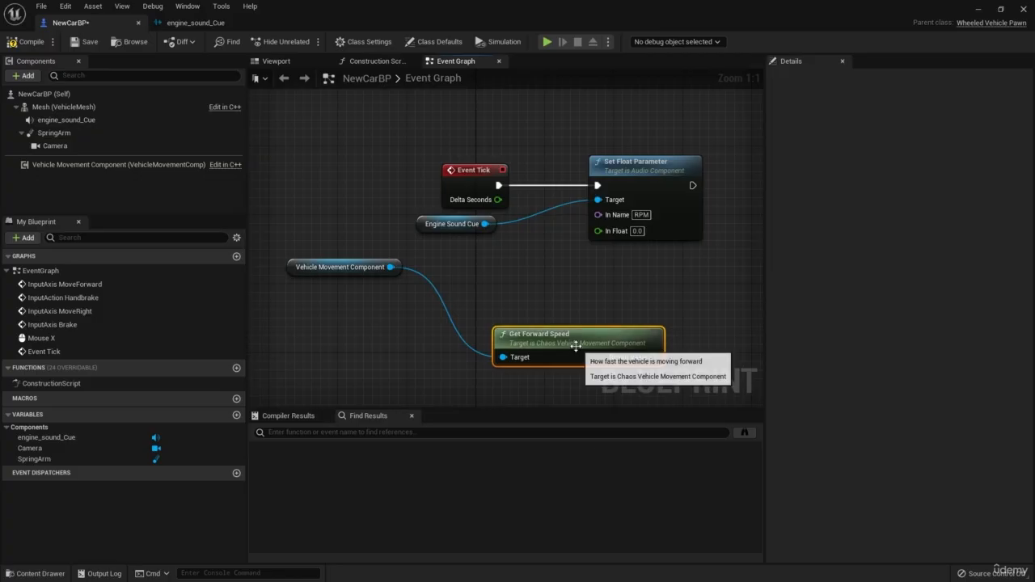
pyautogui.moveTo(516, 349); pyautogui.dragTo(431, 274)
pyautogui.moveTo(572, 279); pyautogui.dragTo(599, 231)
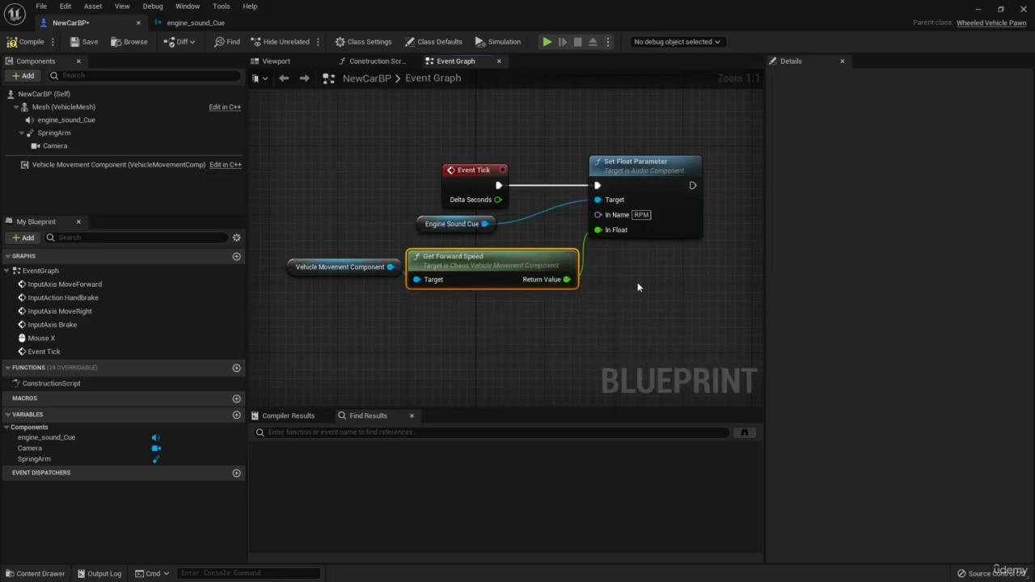
# Compile and save the NewCarBP blueprint
pyautogui.moveTo(641, 286); pyautogui.dragTo(590, 284, button='right')
pyautogui.moveTo(232, 115); pyautogui.dragTo(272, 126, button='right')
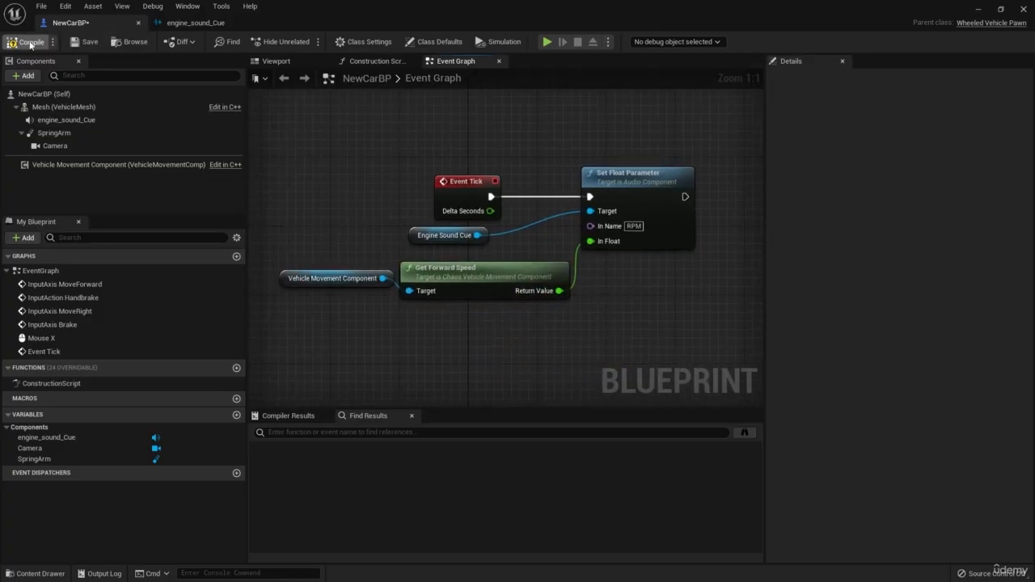
pyautogui.click(85, 41)
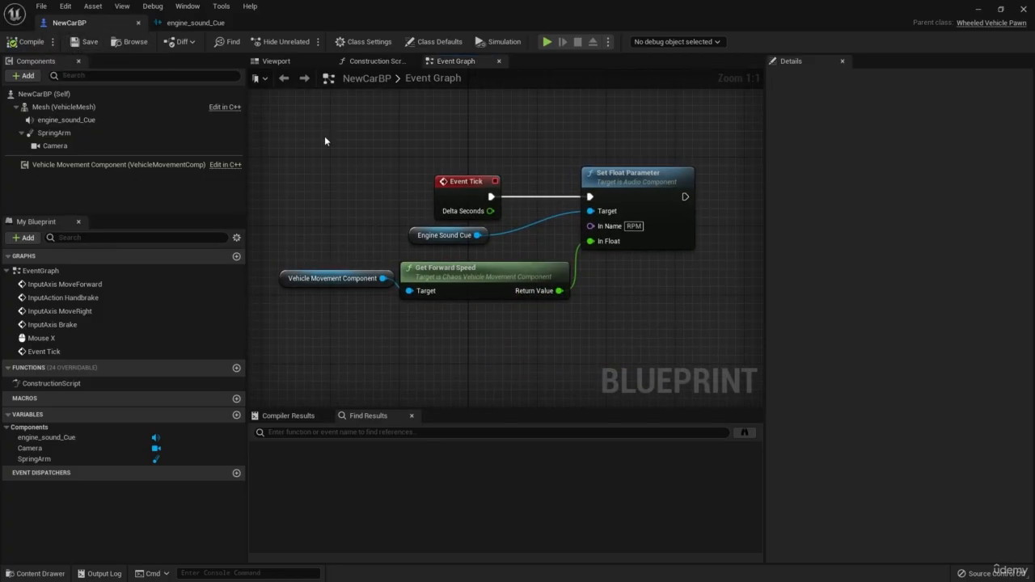
# Return to the Small_City_LVL level editor, play the level and drive the car forward to test the engine sound
pyautogui.click(979, 9)
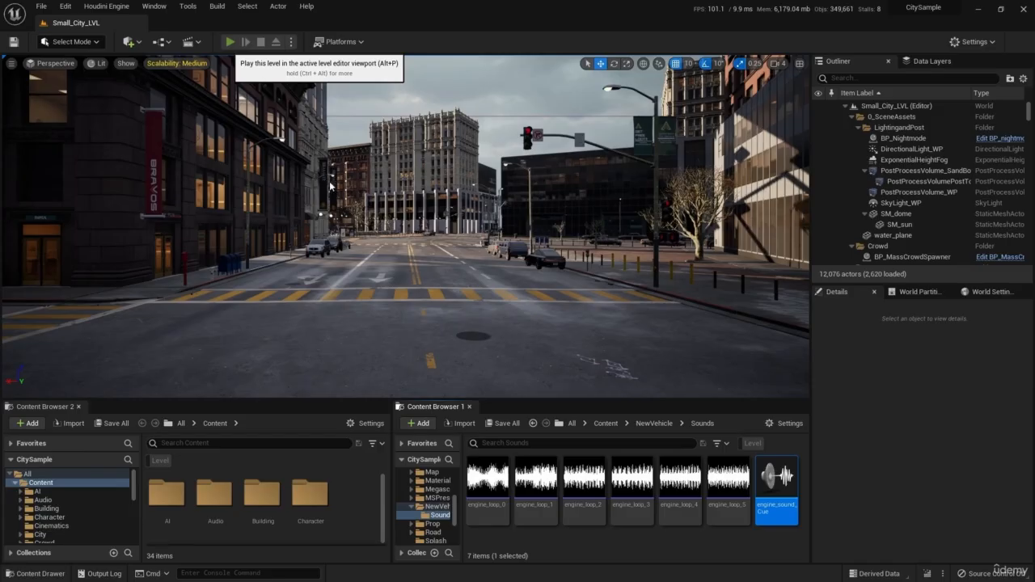
pyautogui.hotkey('alt', 'p')
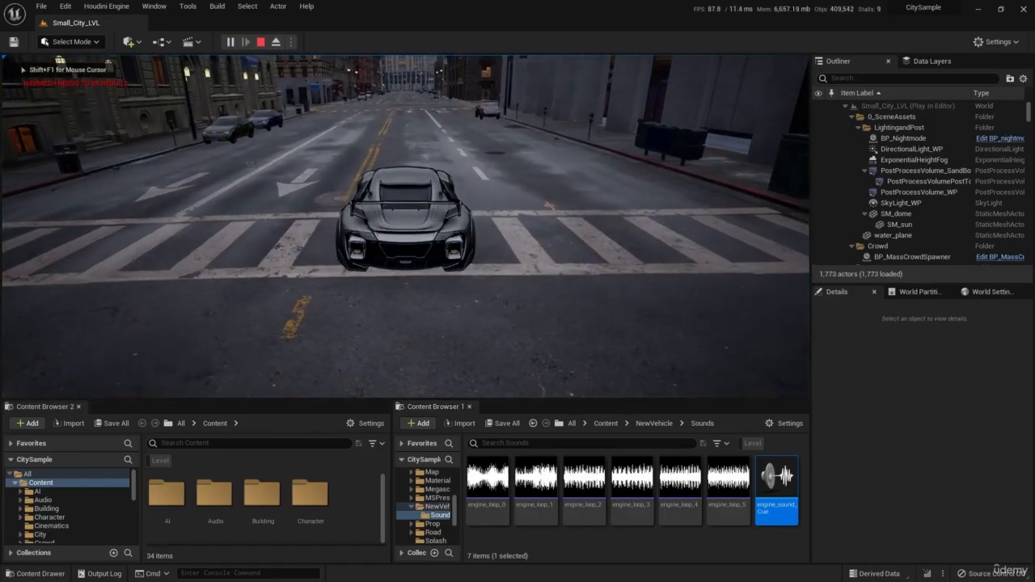
pyautogui.press('w')
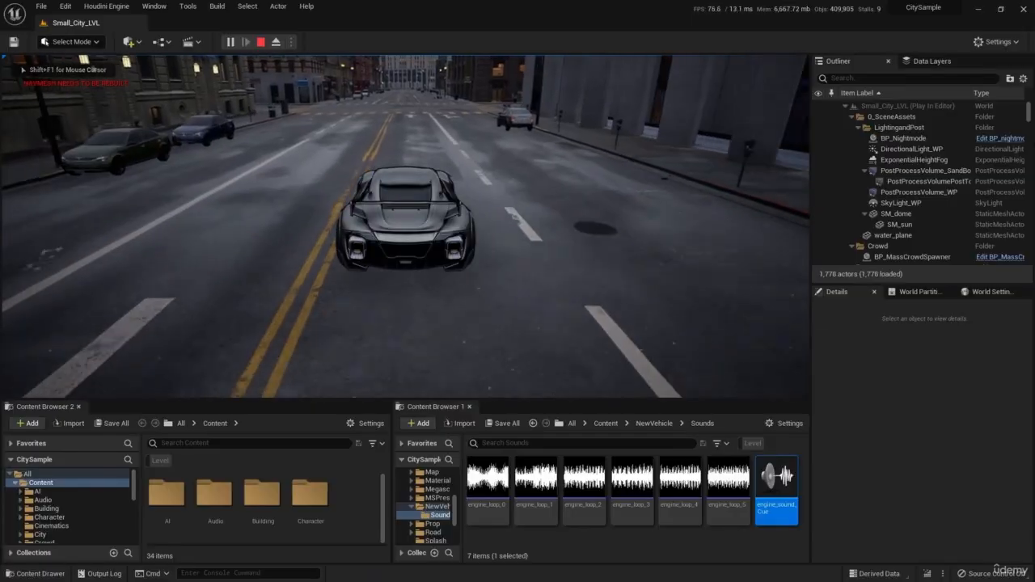